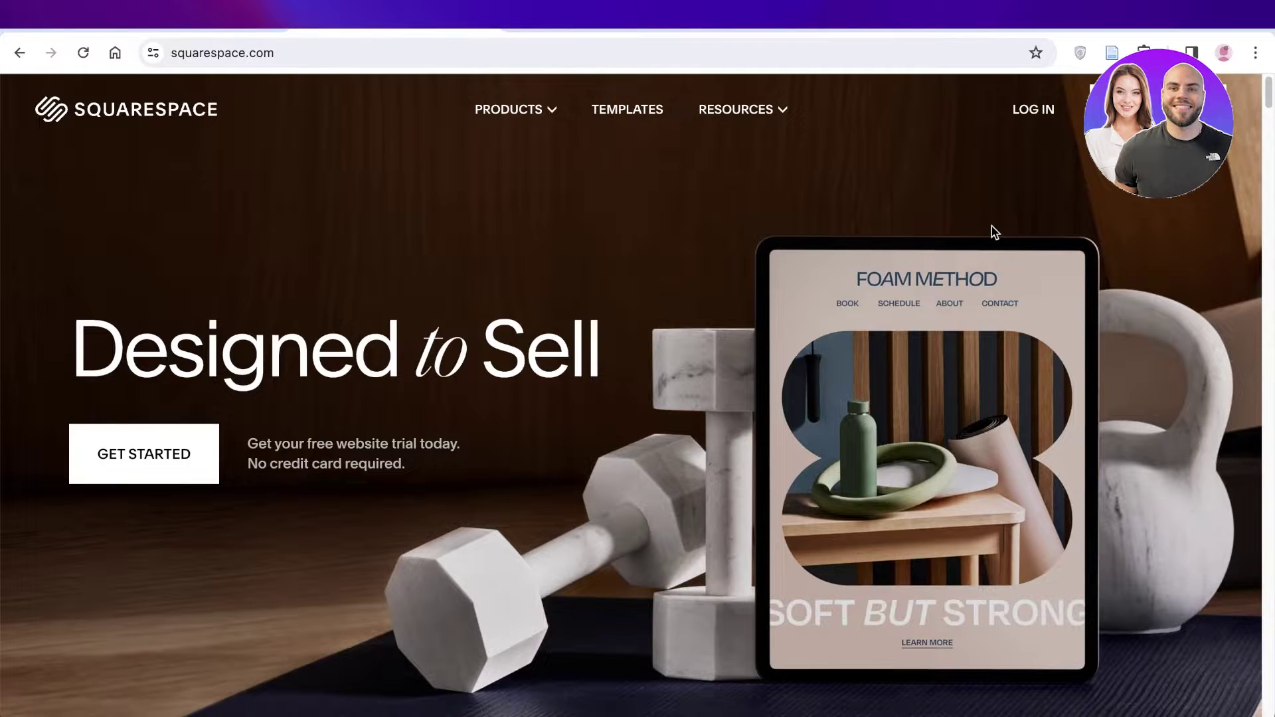
- Look through the Squarespace home page, covering the feature overview and the website template categories
scroll(991, 226, "down", 3)
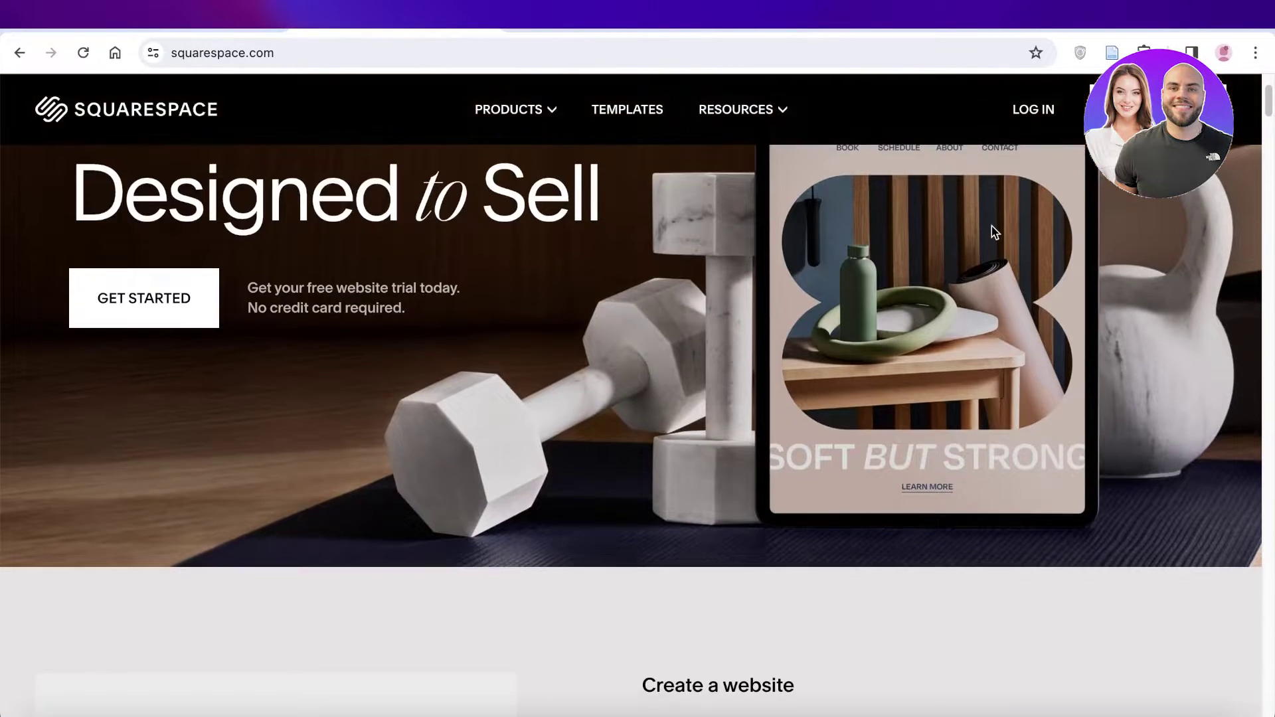
scroll(976, 240, "down", 4)
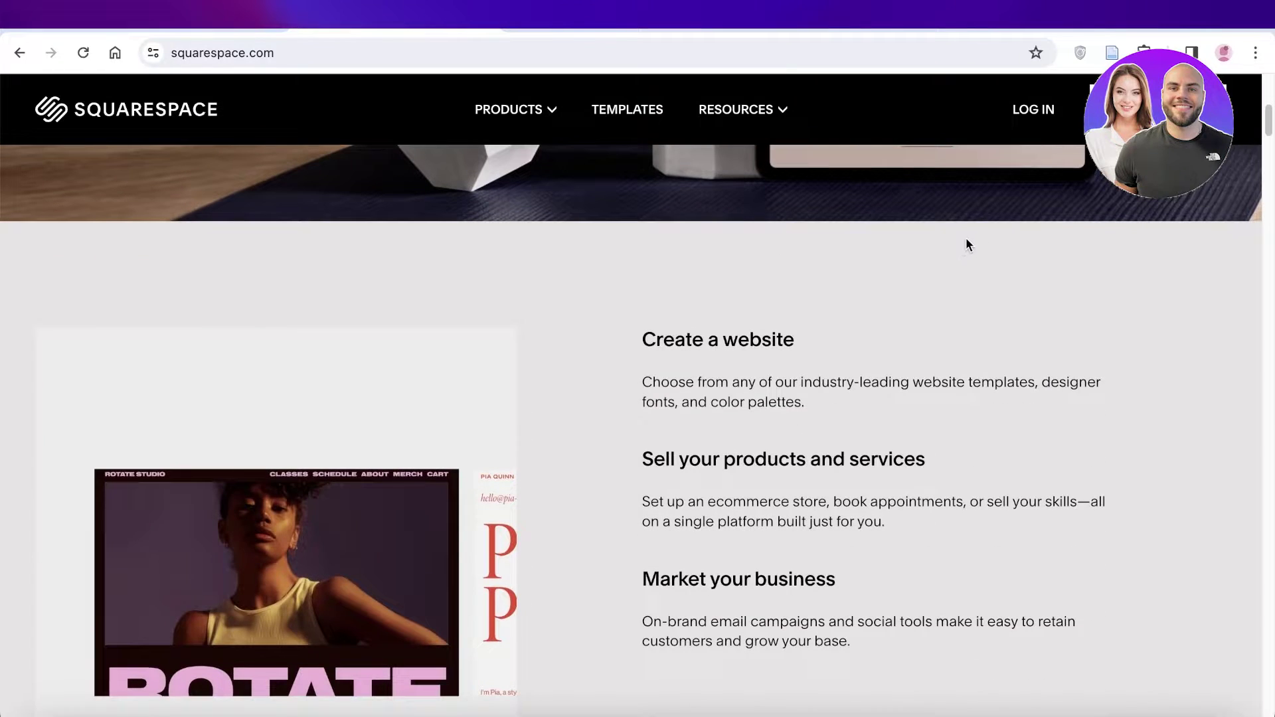
scroll(955, 242, "down", 1)
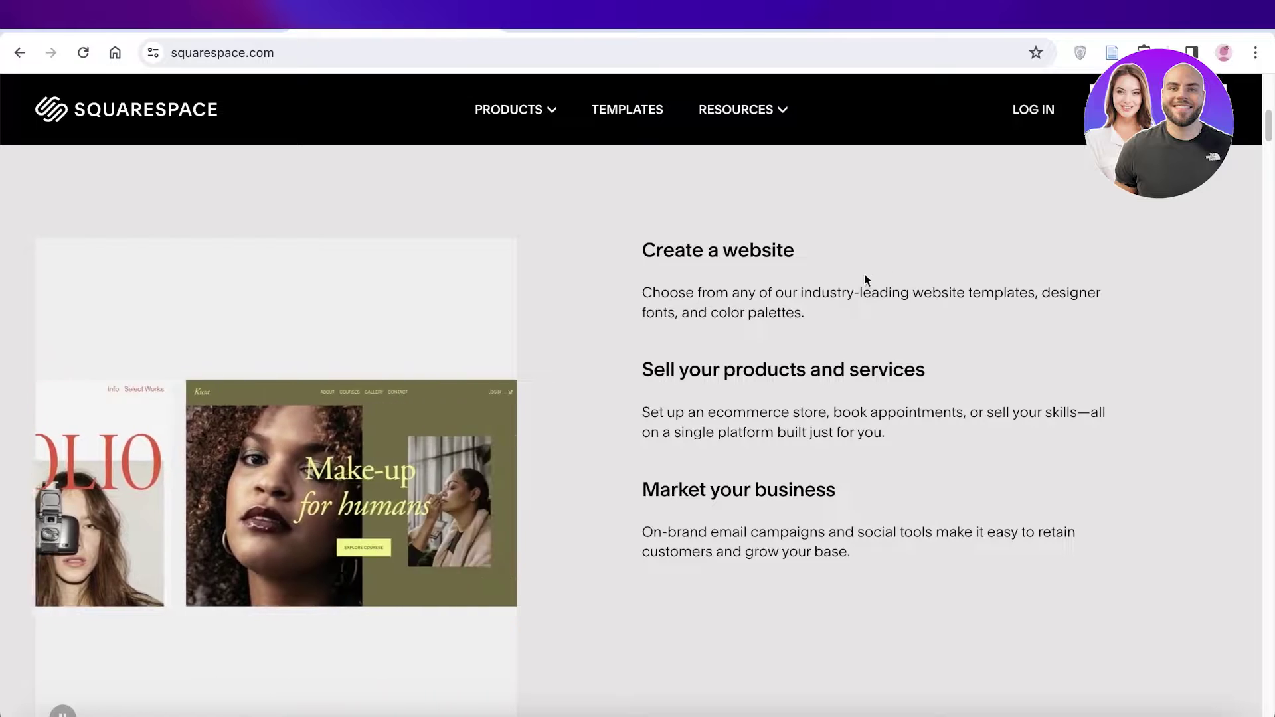
scroll(842, 275, "down", 2)
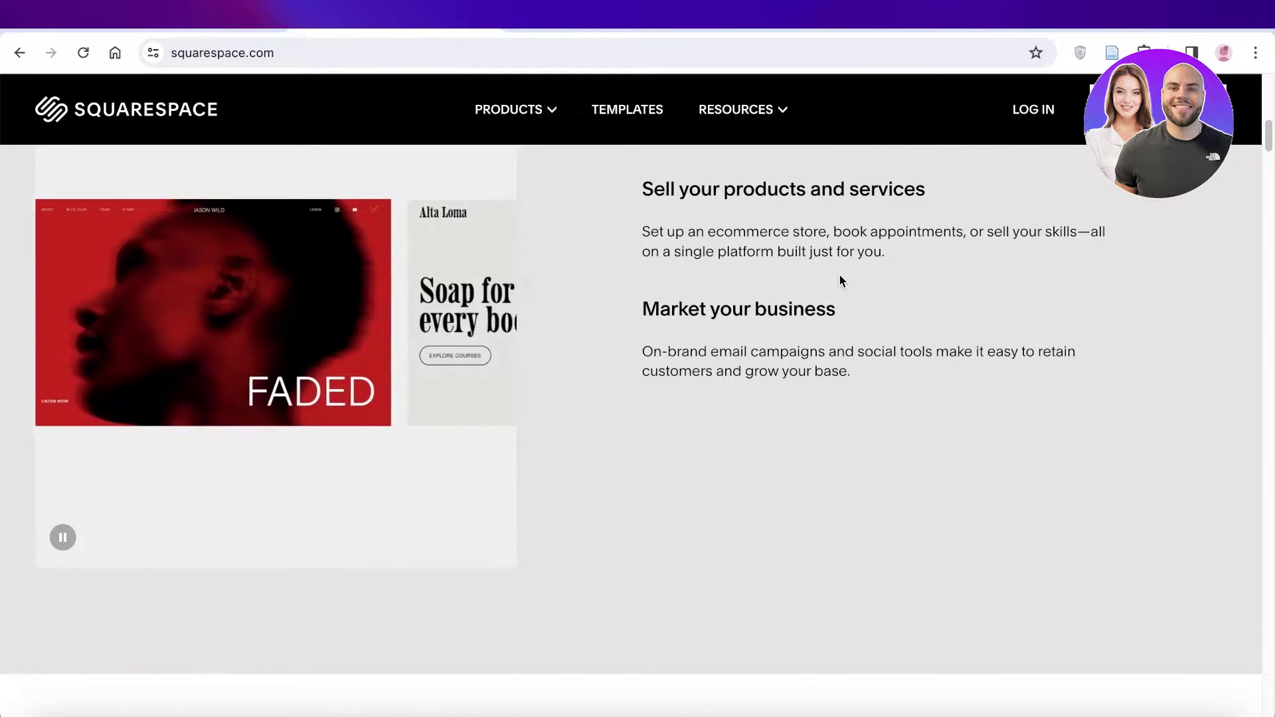
scroll(817, 292, "down", 7)
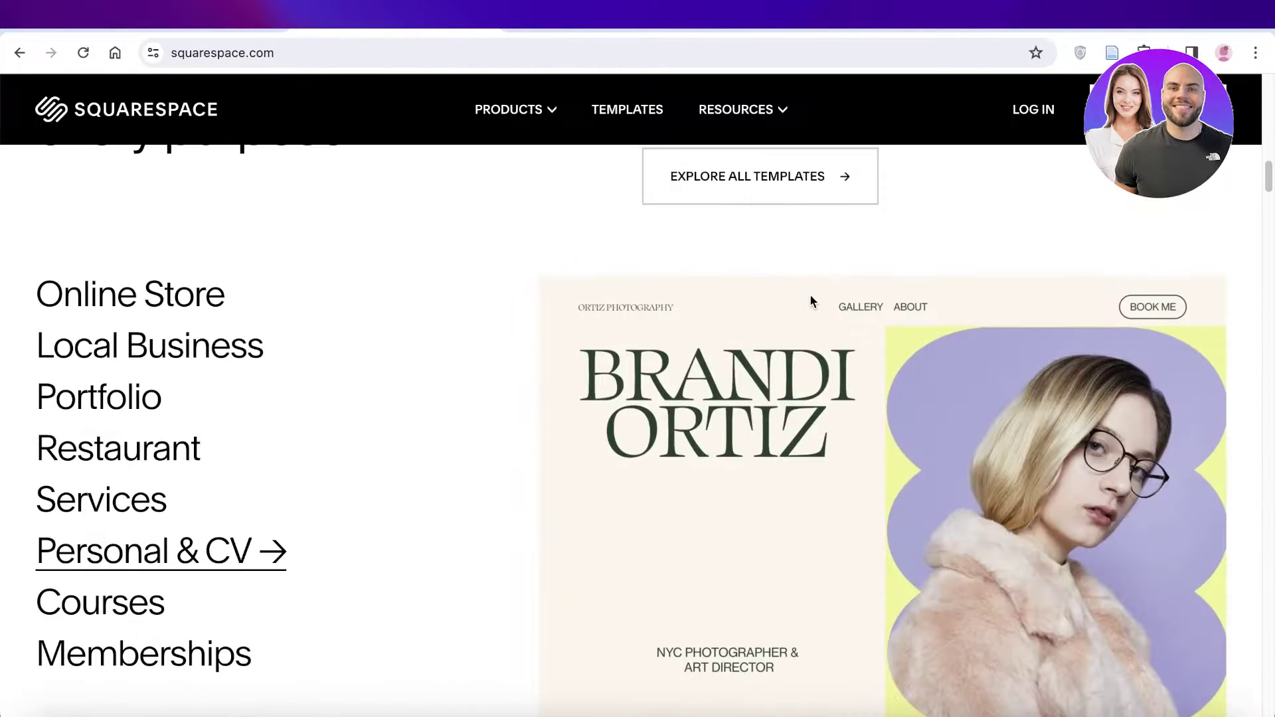
scroll(813, 292, "down", 3)
scroll(823, 273, "up", 9)
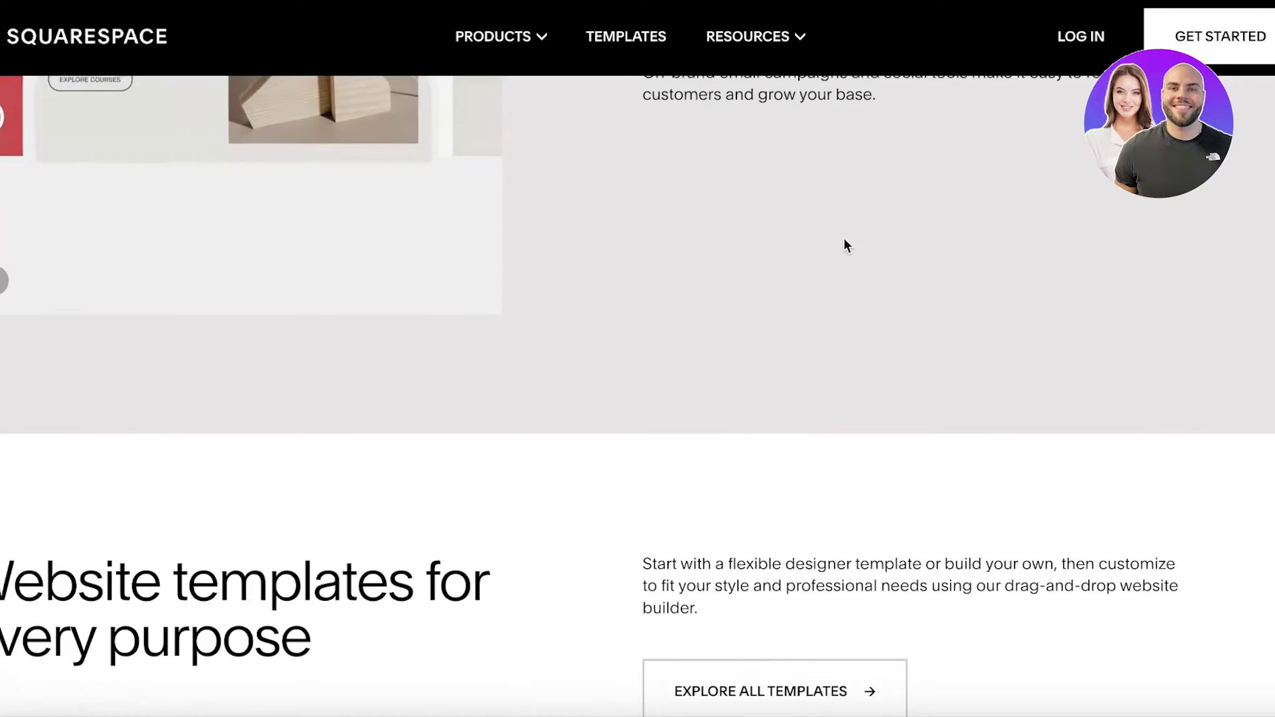
scroll(845, 246, "up", 10)
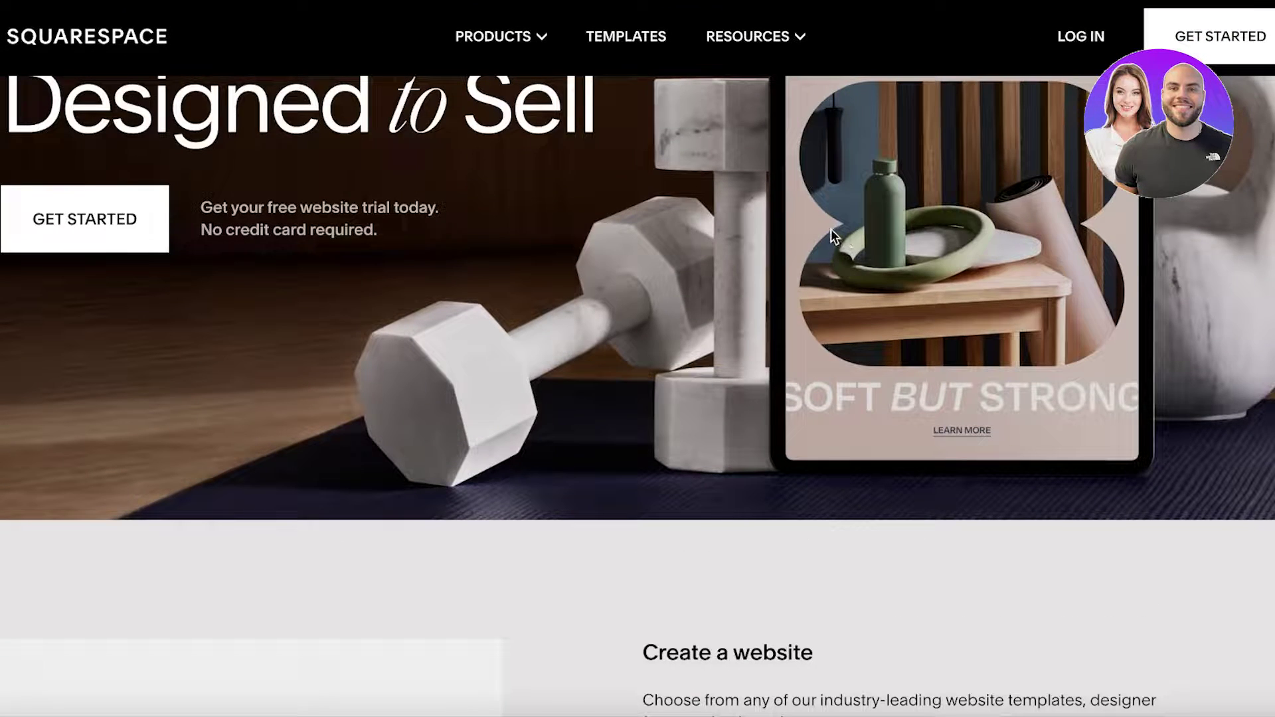
scroll(824, 223, "up", 3)
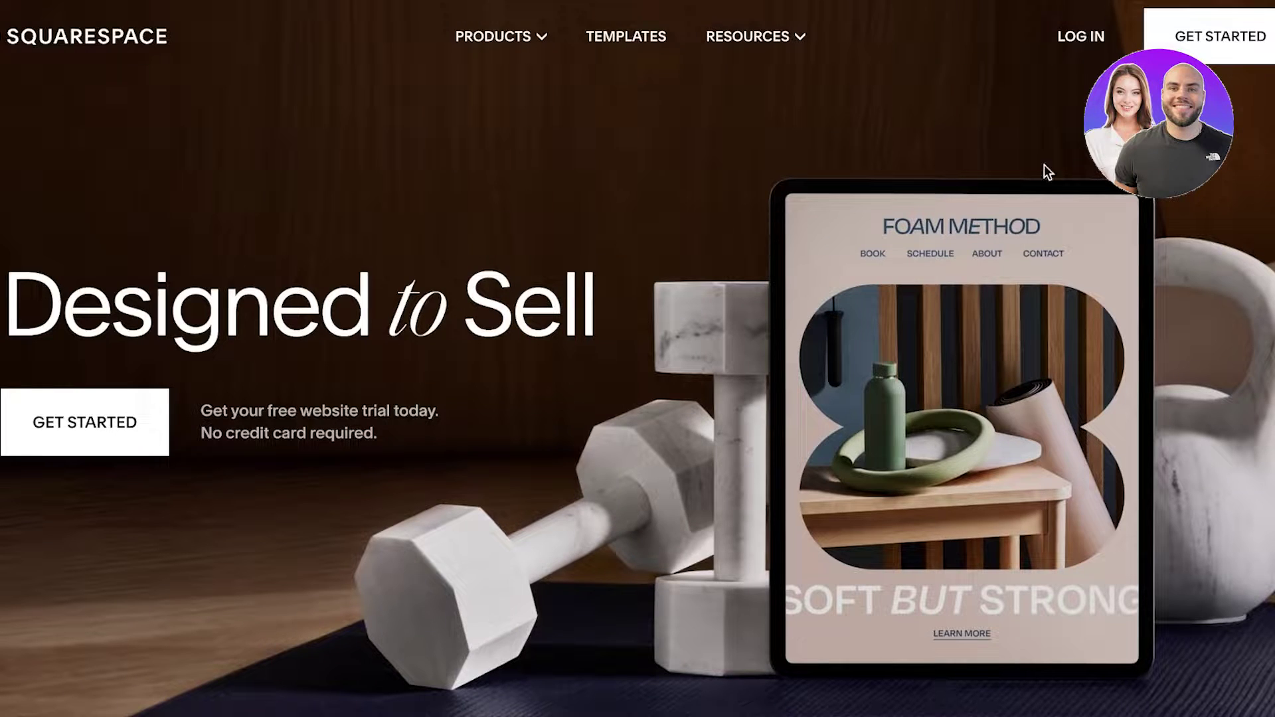
- Get started with a new website and look over the first templates in the gallery
left_click(1244, 53)
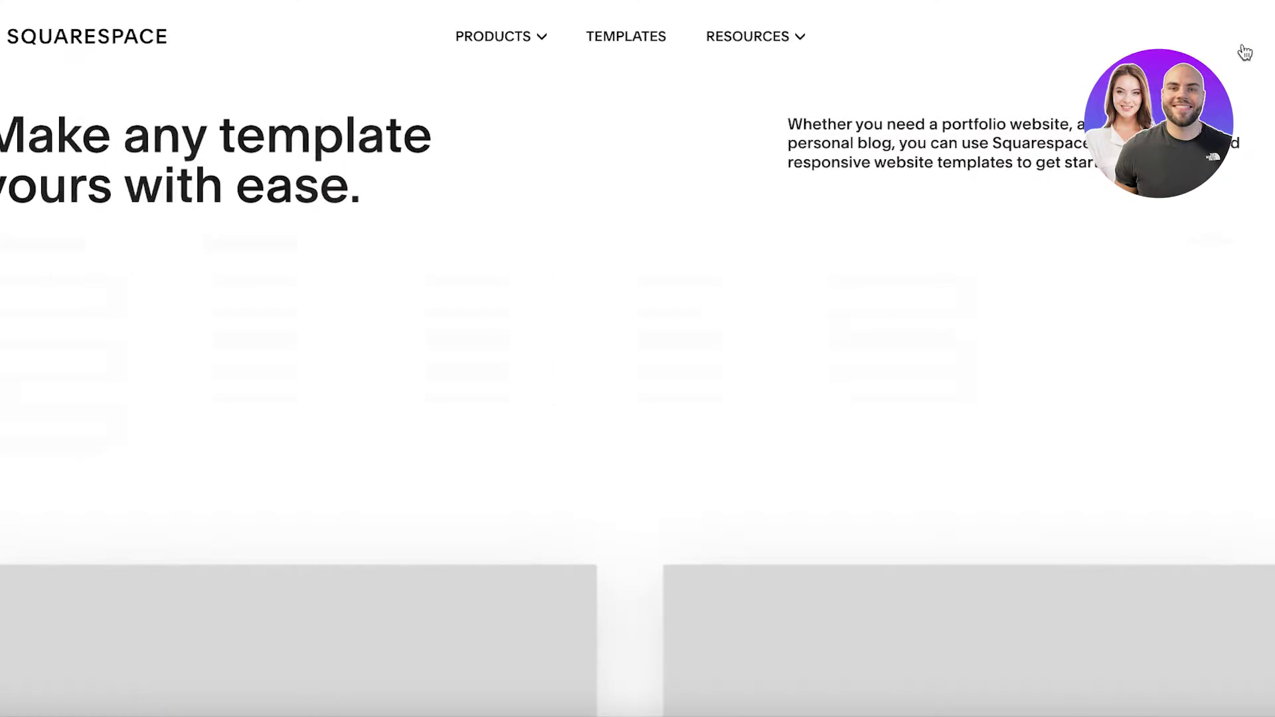
scroll(1034, 294, "down", 10)
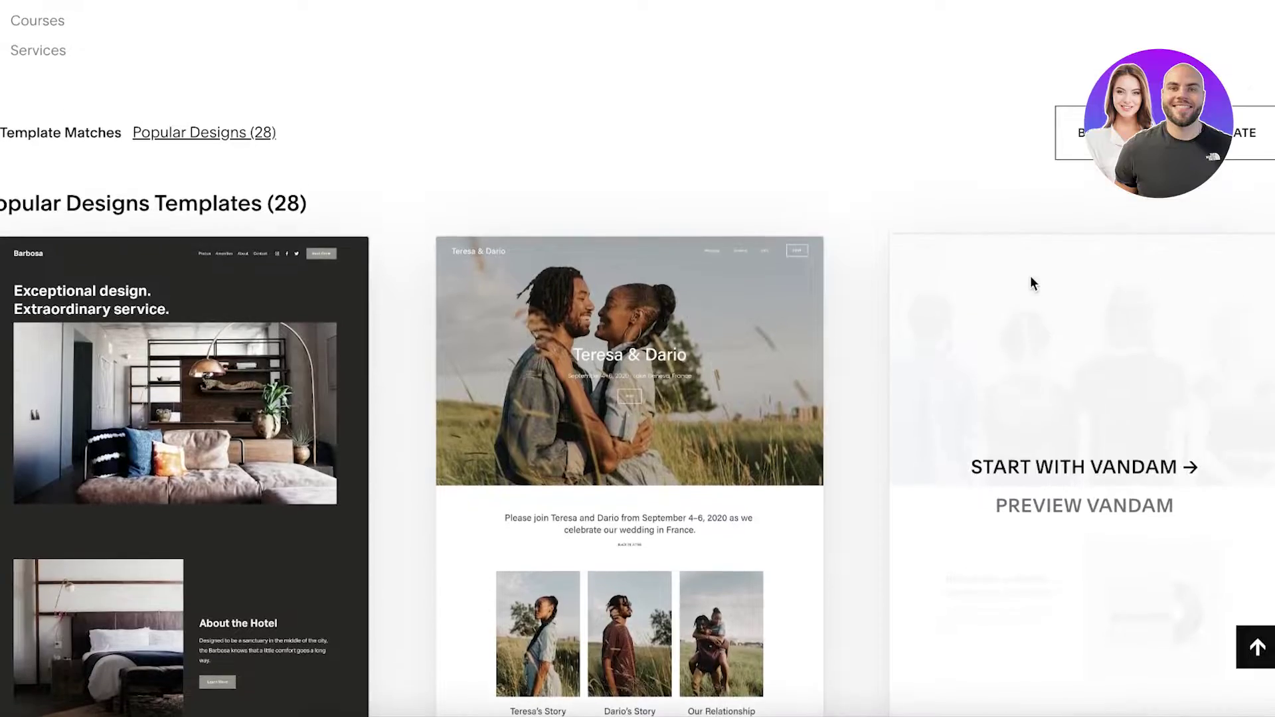
scroll(1030, 282, "up", 1)
scroll(242, 199, "down", 7)
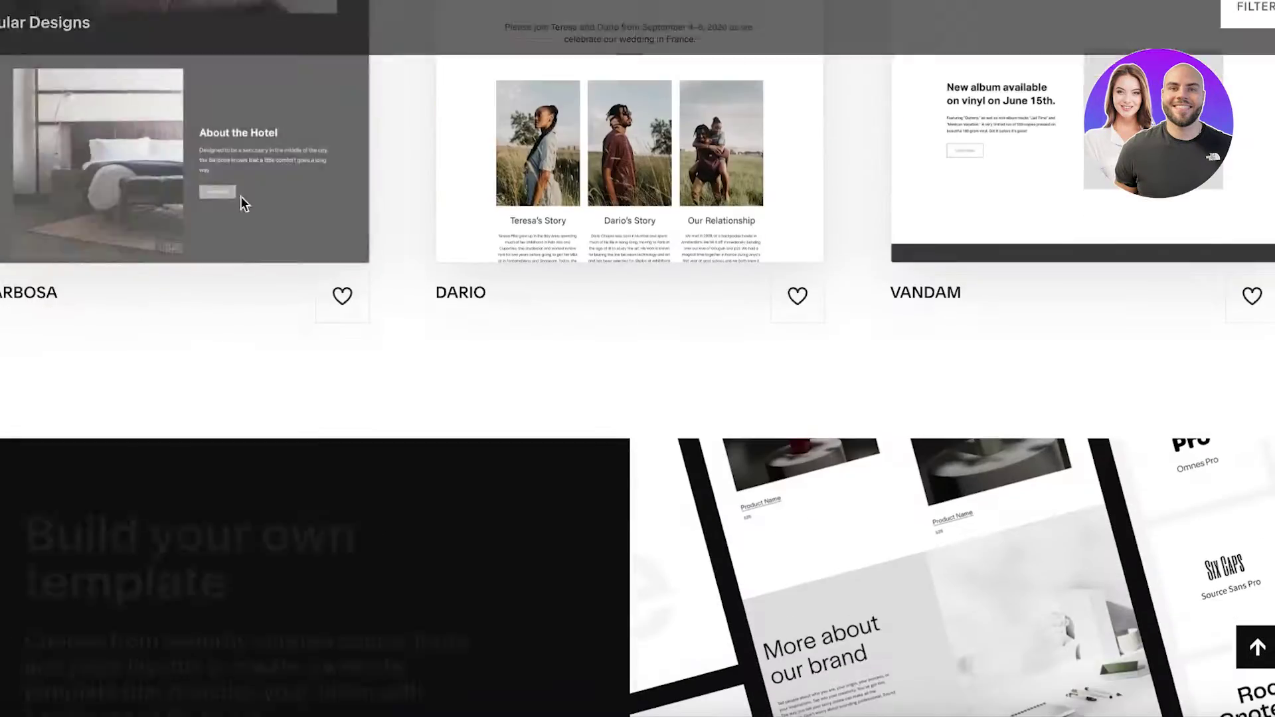
scroll(944, 483, "up", 7)
scroll(1022, 332, "up", 5)
scroll(1022, 332, "down", 7)
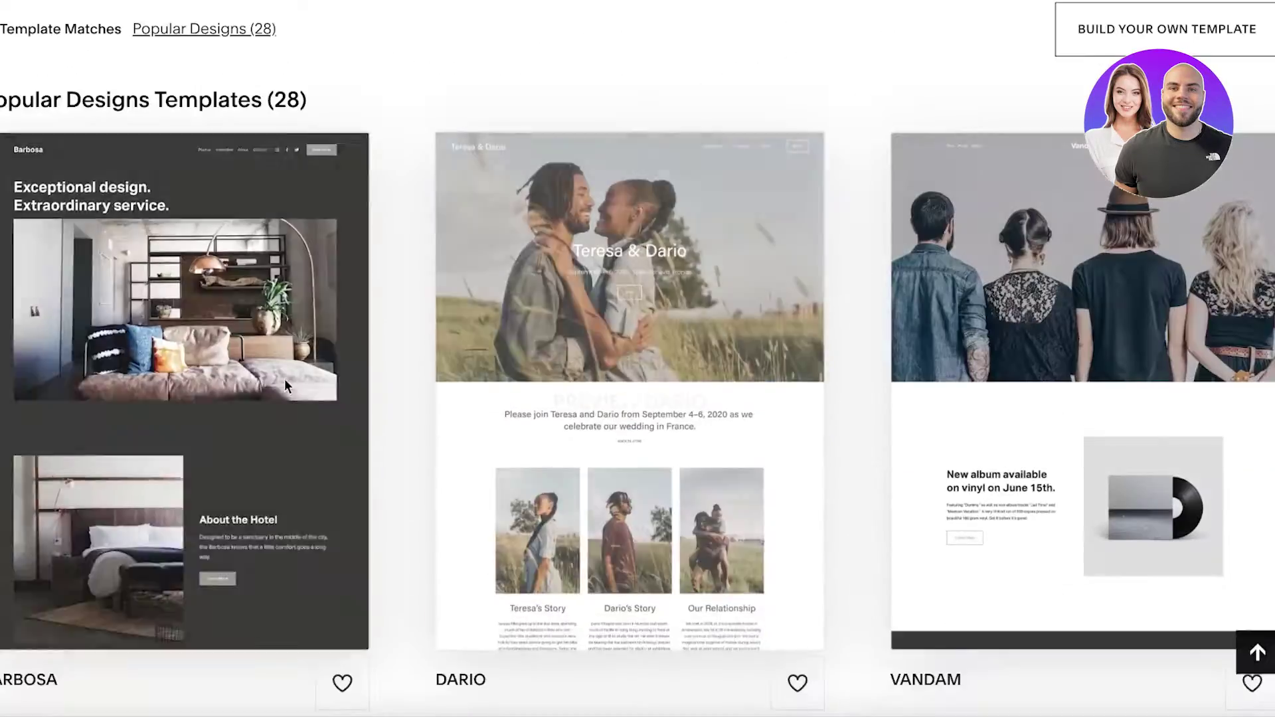
scroll(604, 250, "up", 7)
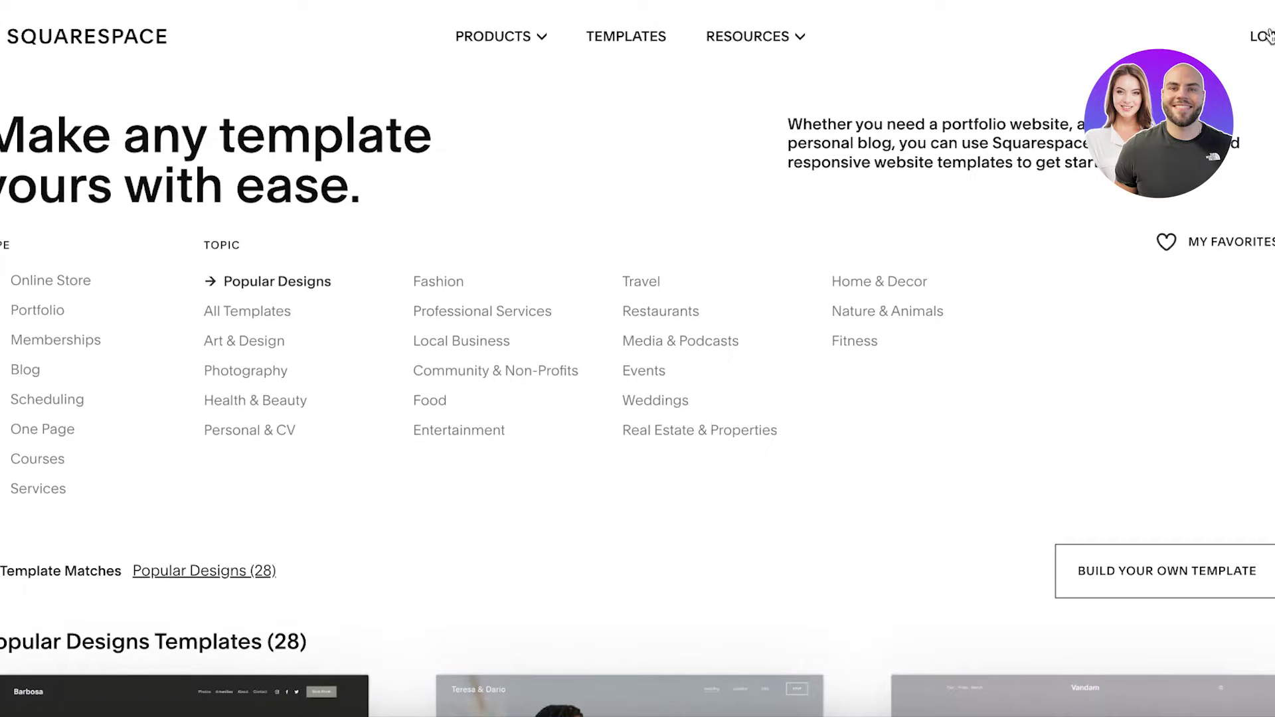
- Log into Squarespace by continuing with the first listed Google account
left_click(1267, 36)
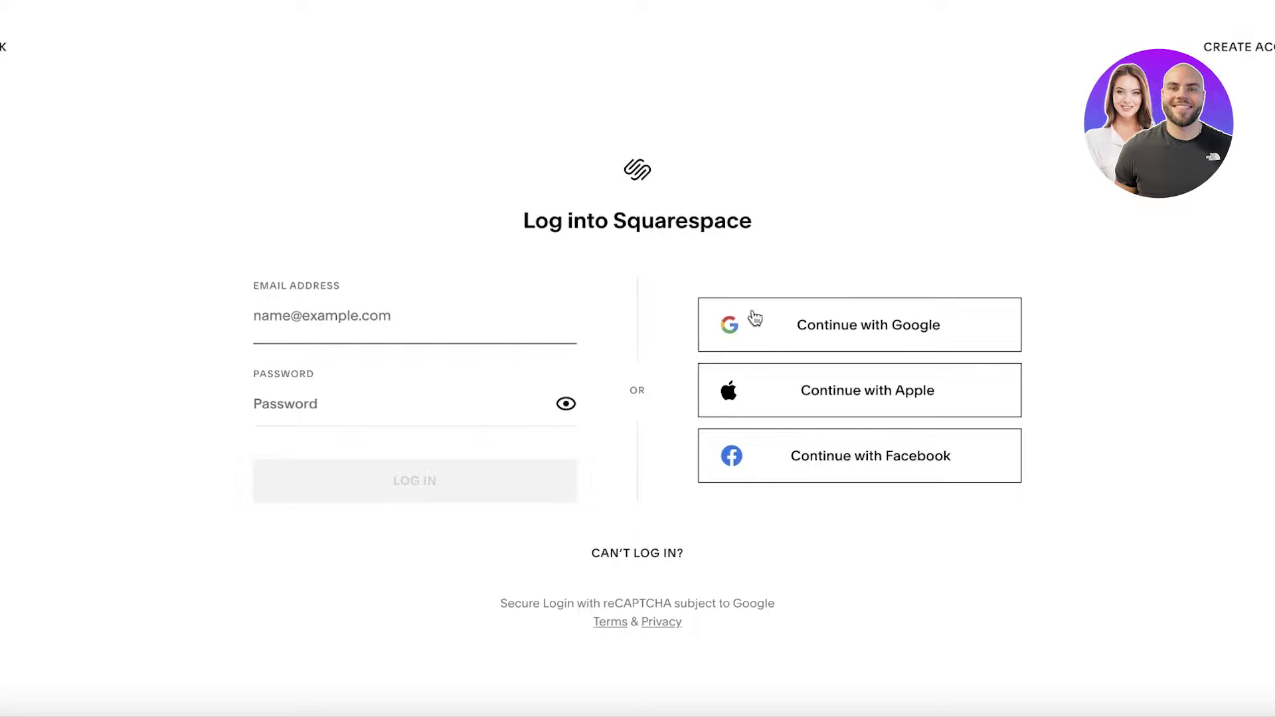
left_click(755, 320)
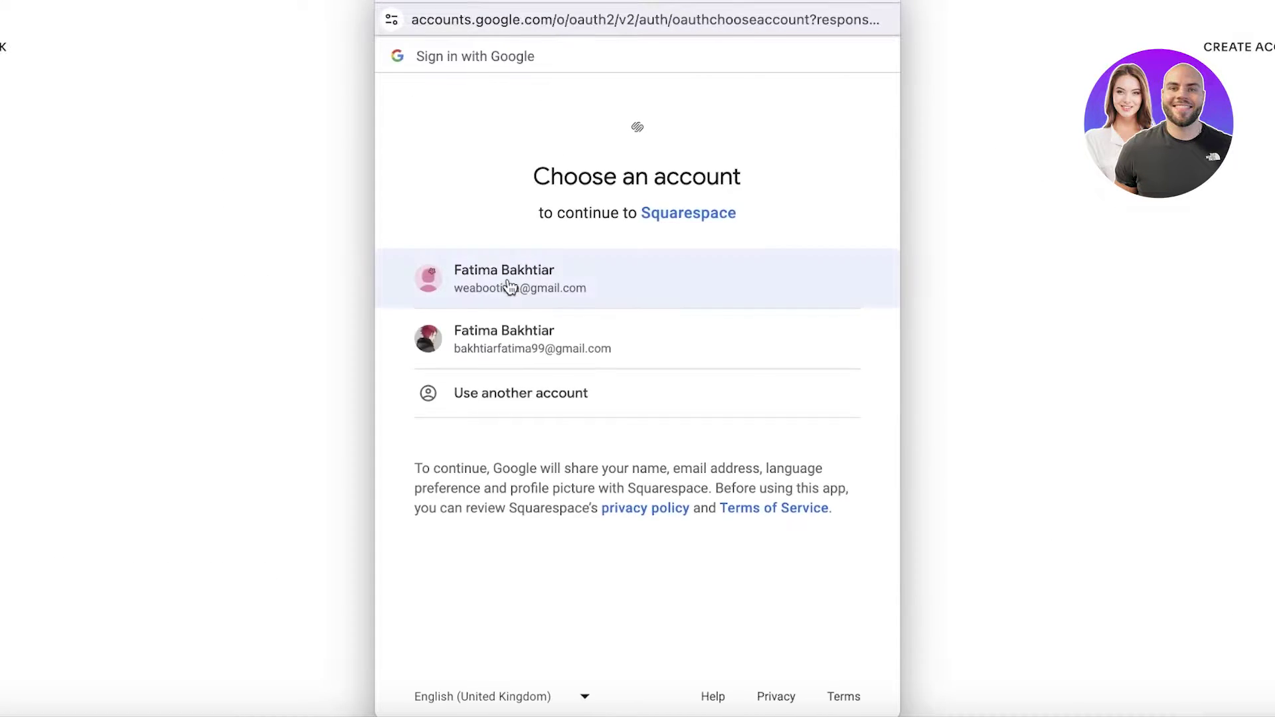
left_click(509, 285)
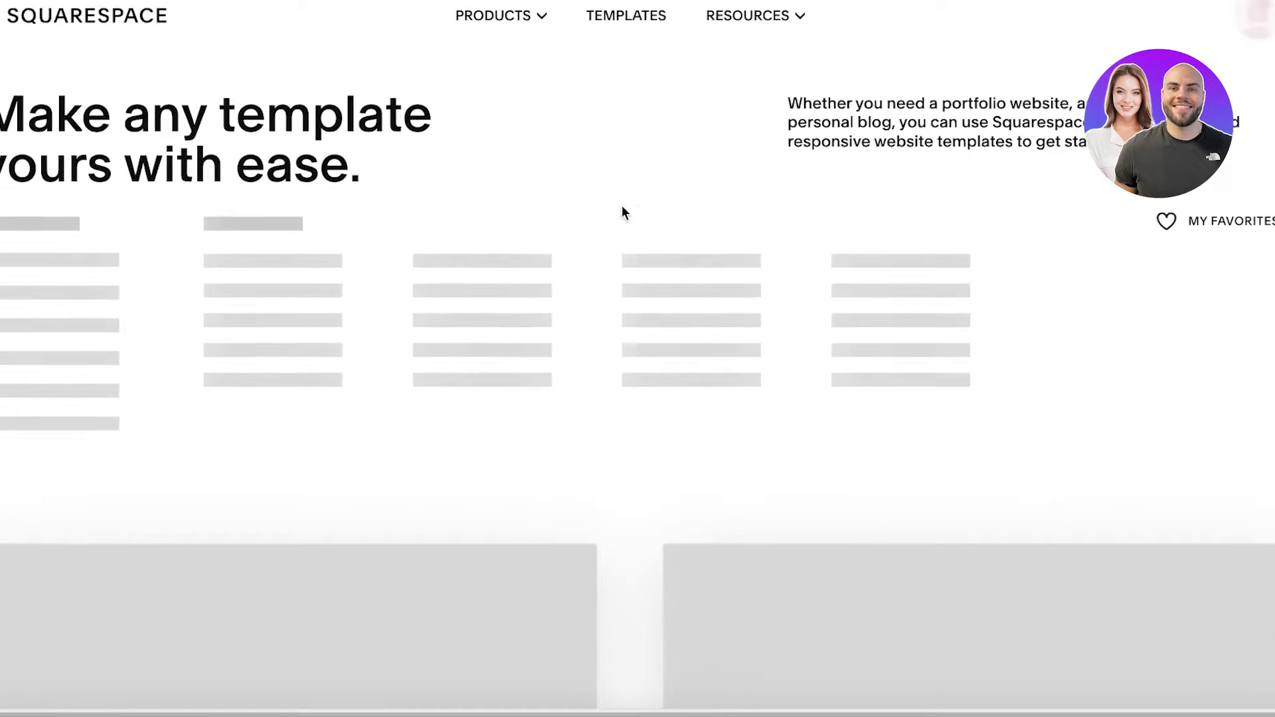
- Examine the available template topics and the designs offered under Popular Designs
scroll(700, 255, "down", 5)
scroll(700, 255, "down", 10)
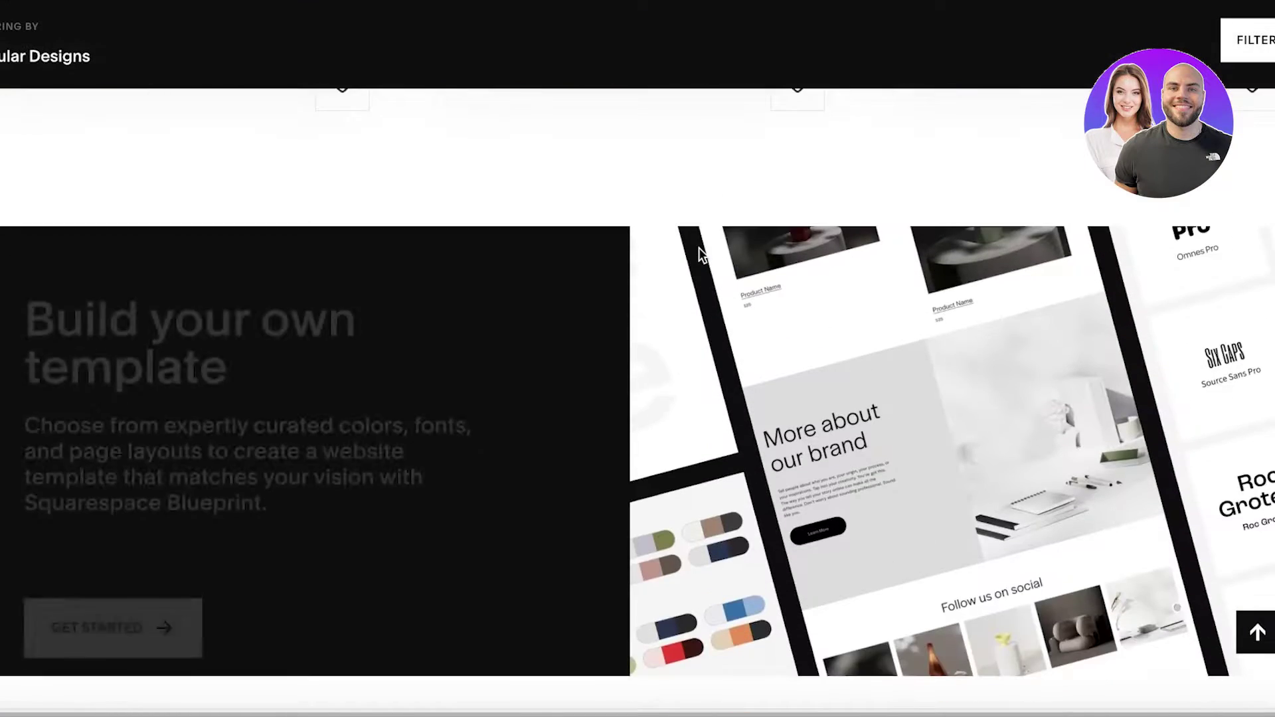
scroll(702, 255, "up", 14)
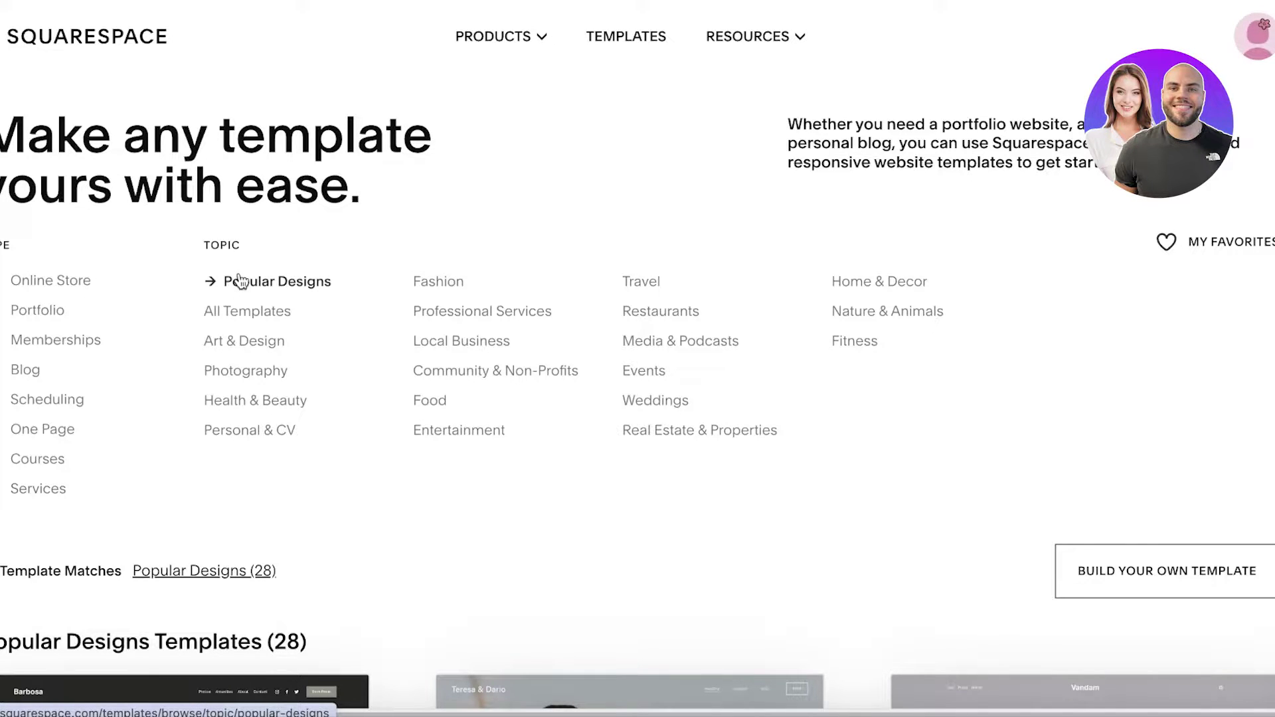
scroll(842, 255, "down", 20)
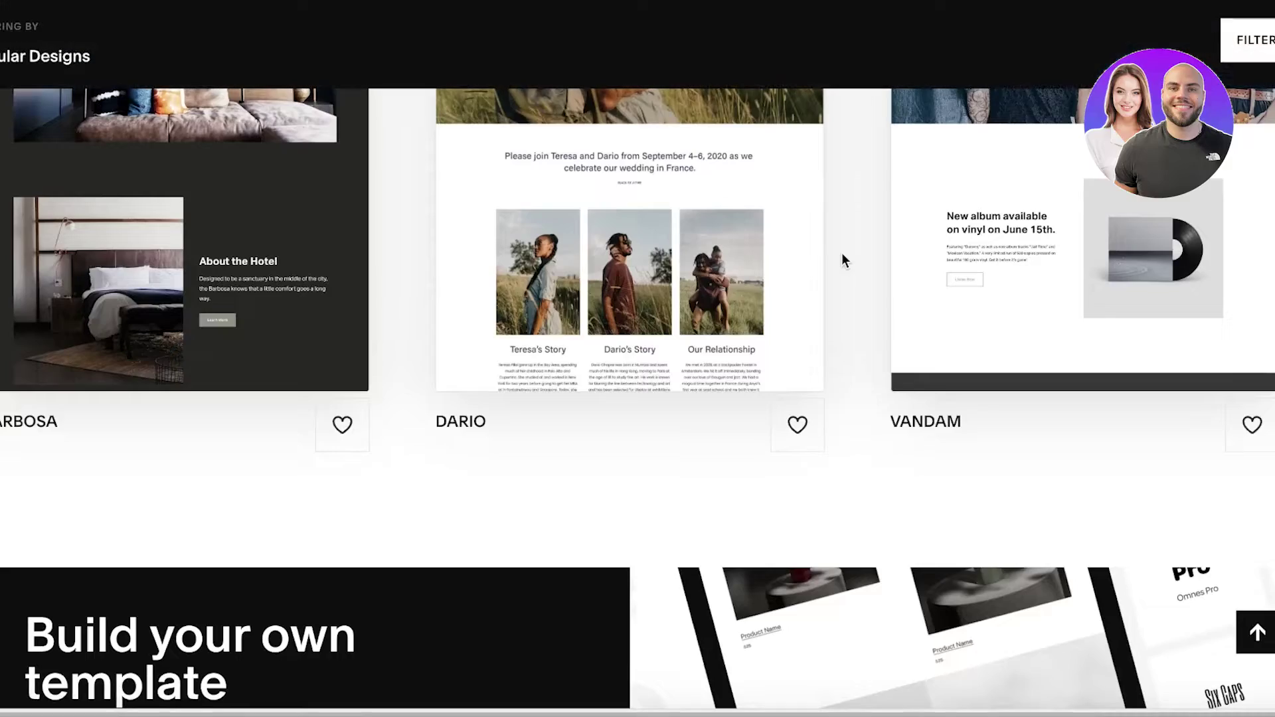
scroll(841, 263, "up", 8)
scroll(840, 262, "down", 16)
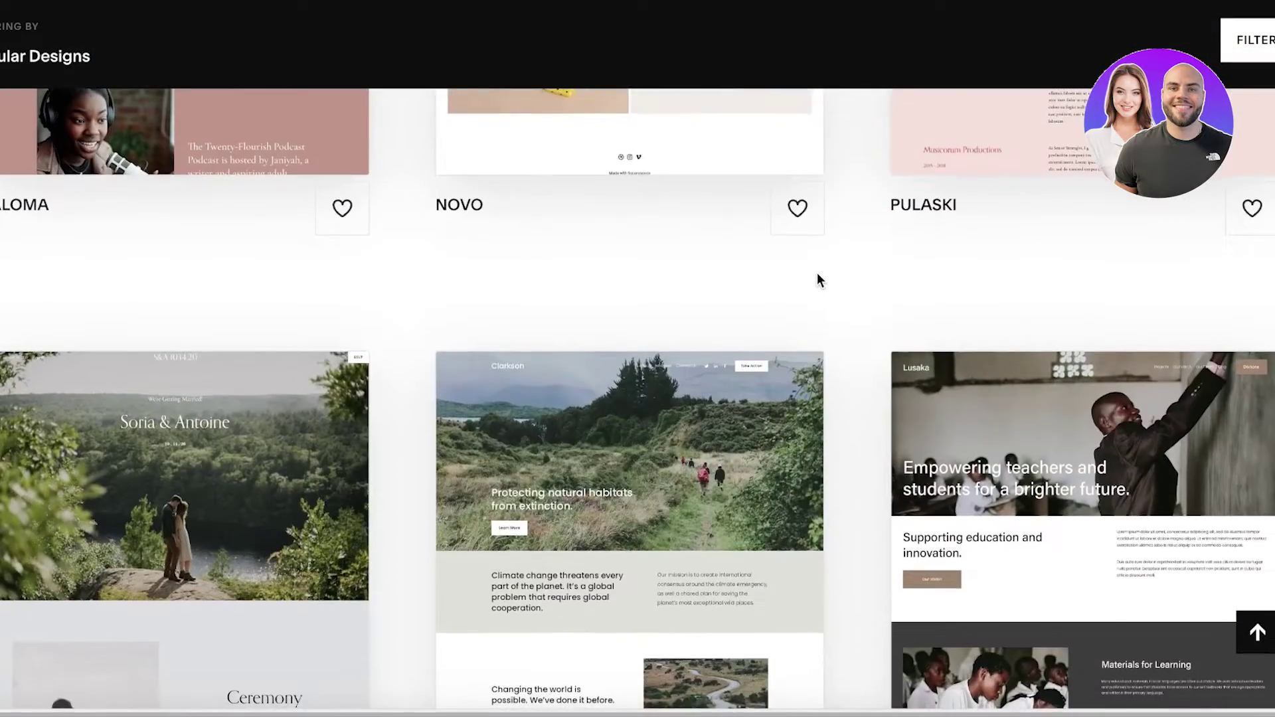
scroll(818, 278, "up", 7)
scroll(818, 278, "up", 15)
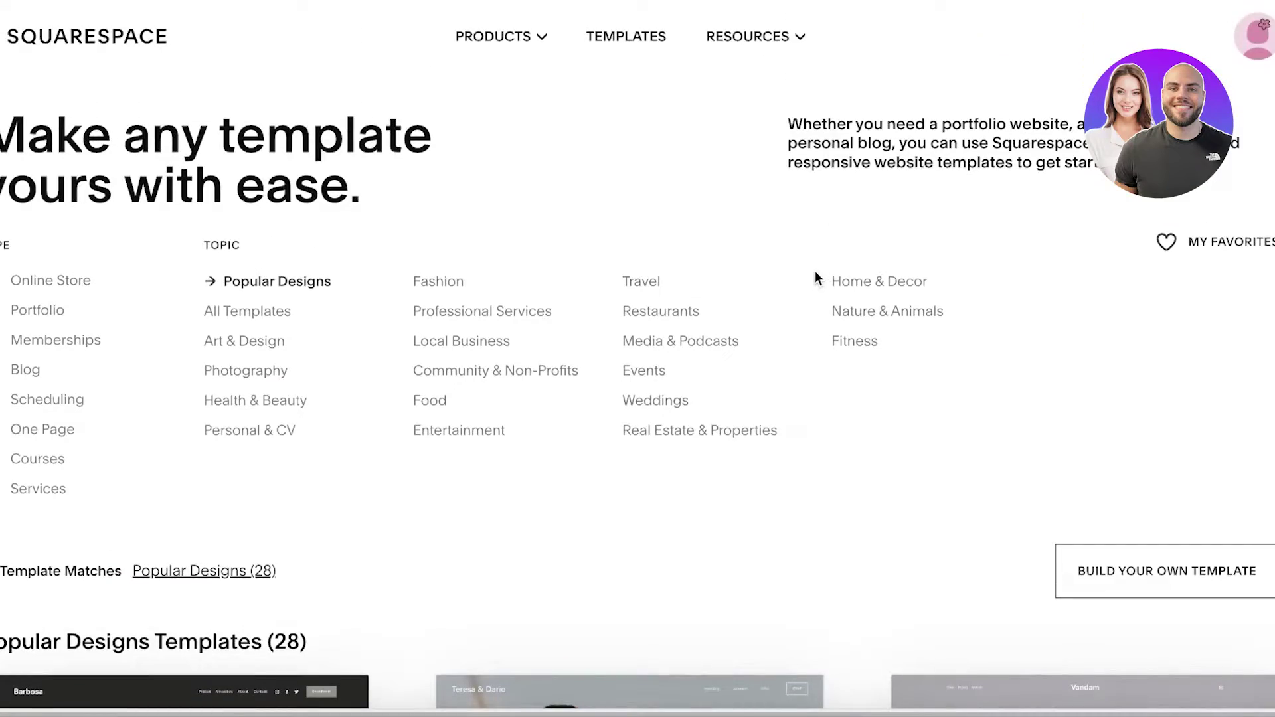
- Filter the templates by the Photography topic and review the first row of designs
left_click(264, 376)
scroll(266, 366, "down", 3)
scroll(264, 361, "down", 7)
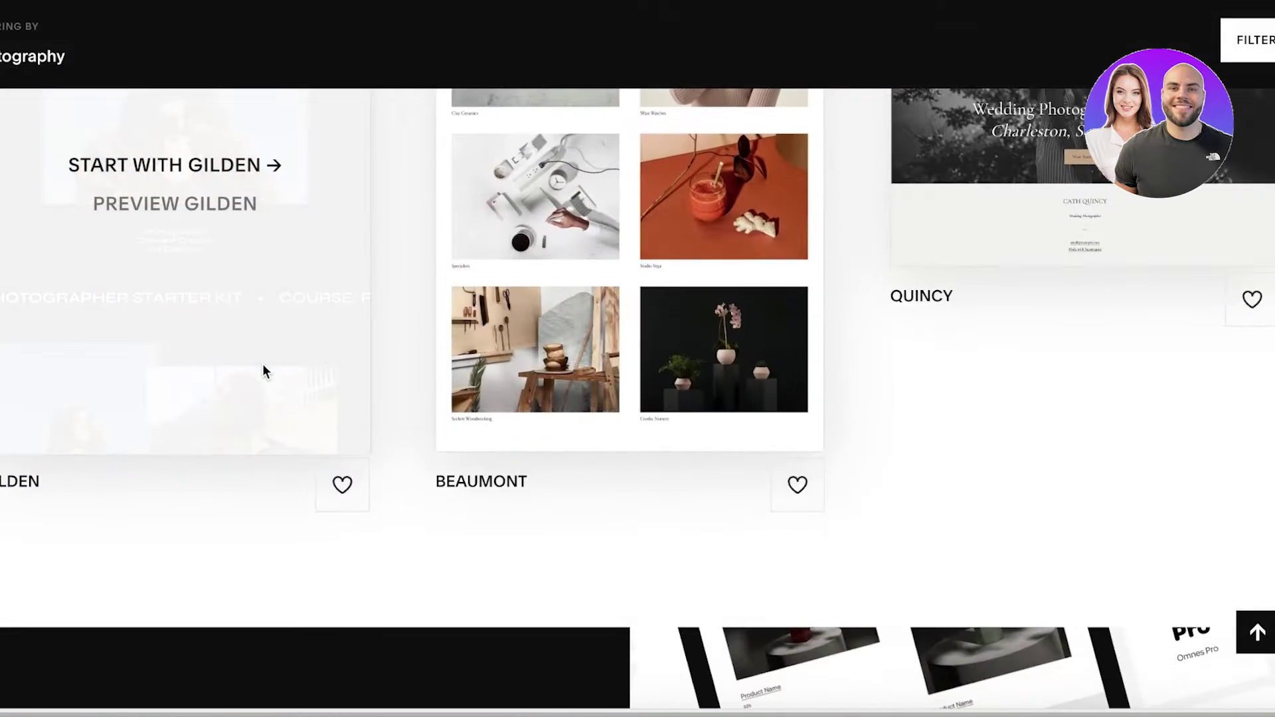
scroll(637, 383, "up", 2)
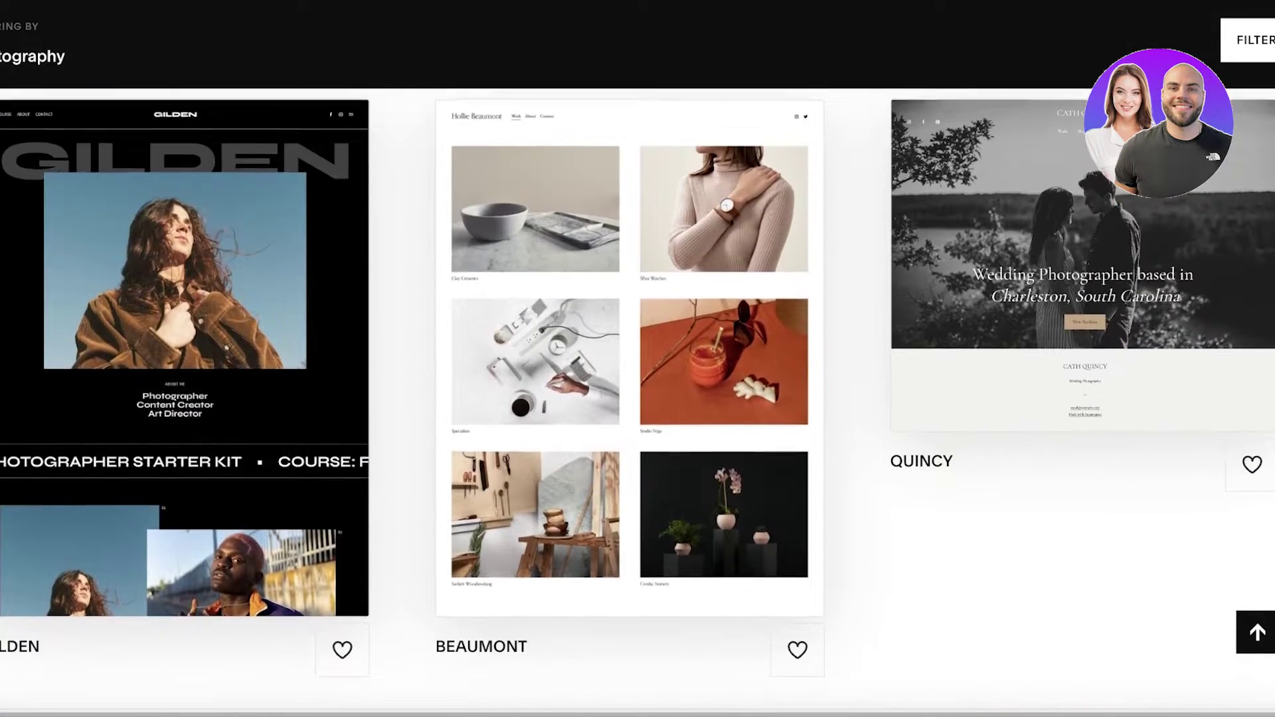
scroll(638, 383, "down", 1)
scroll(638, 359, "up", 2)
scroll(637, 358, "down", 1)
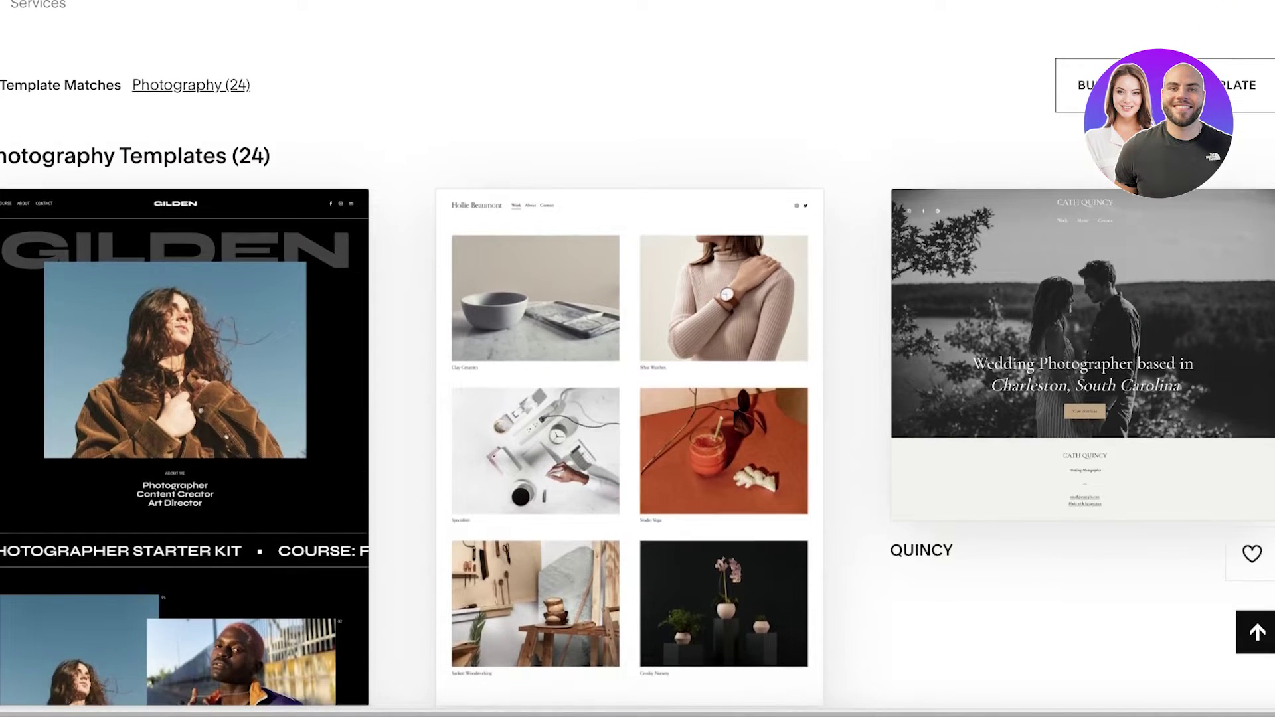
scroll(638, 399, "down", 8)
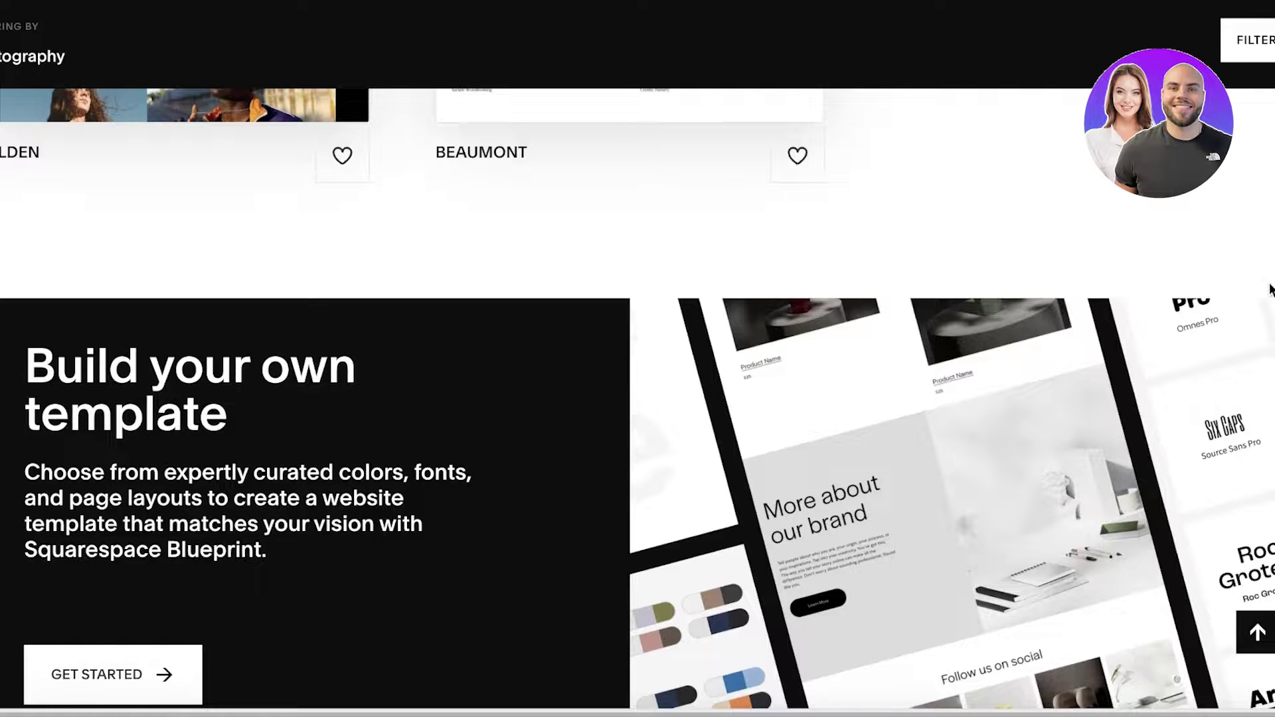
- Browse the remaining photography templates through to the popular designs suggestions to compare their layouts
scroll(1269, 289, "down", 10)
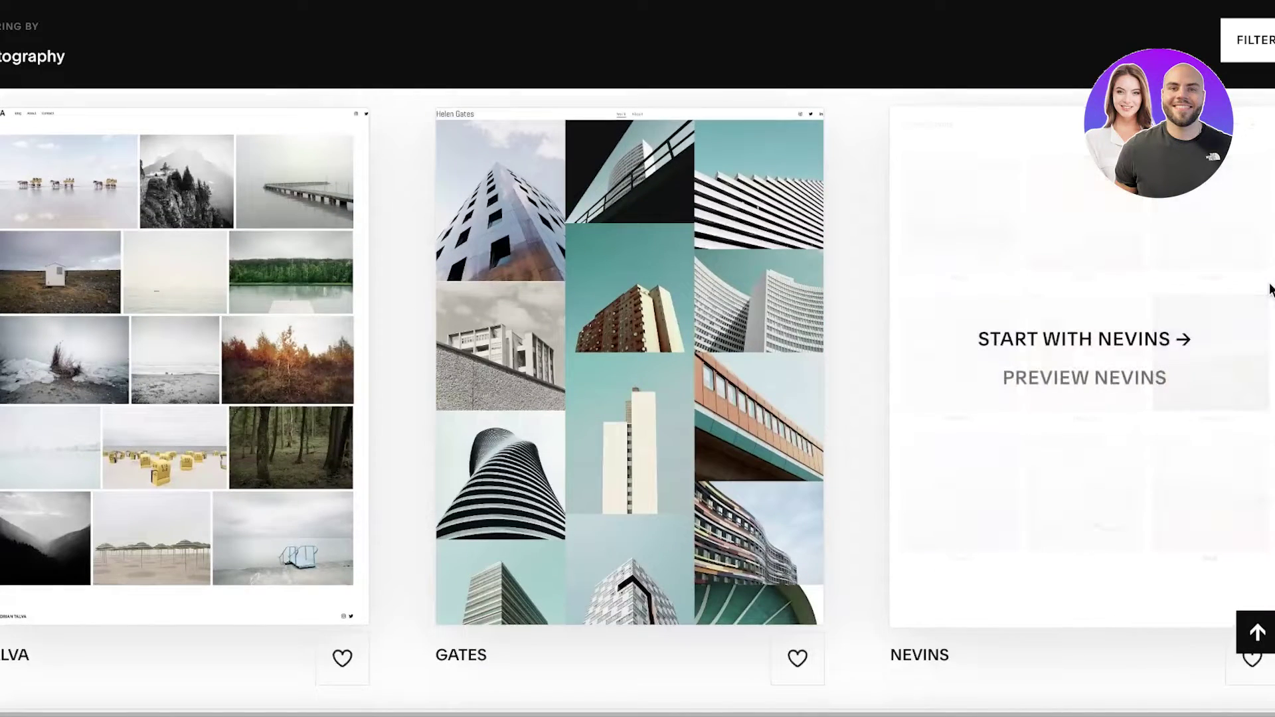
scroll(1270, 289, "down", 10)
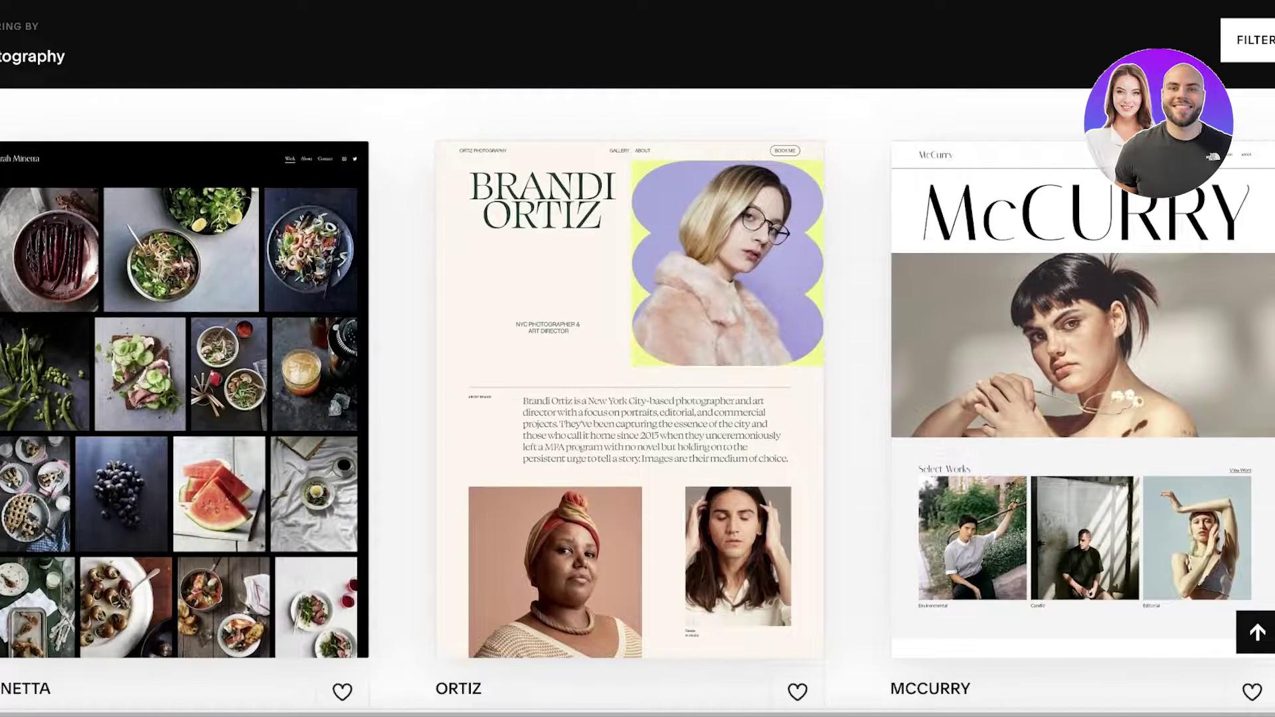
scroll(637, 399, "down", 3)
scroll(637, 398, "up", 3)
scroll(393, 251, "down", 10)
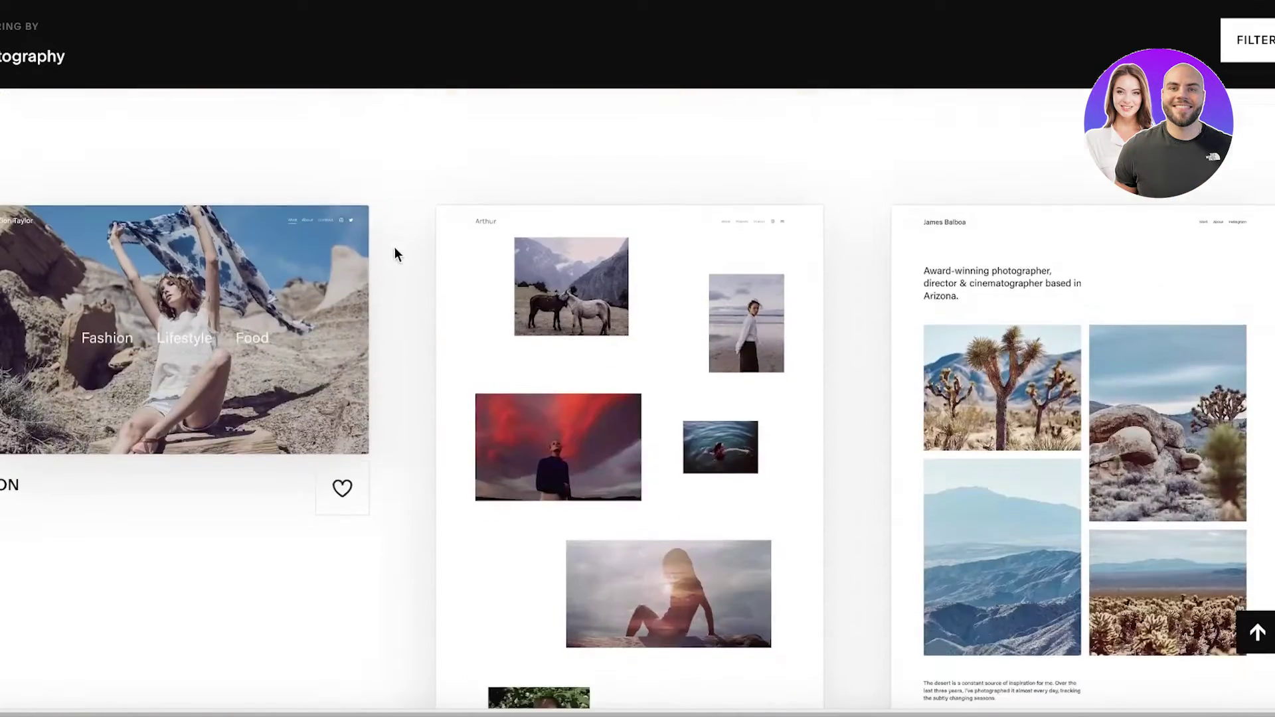
mouse_move(680, 174)
scroll(1201, 296, "down", 9)
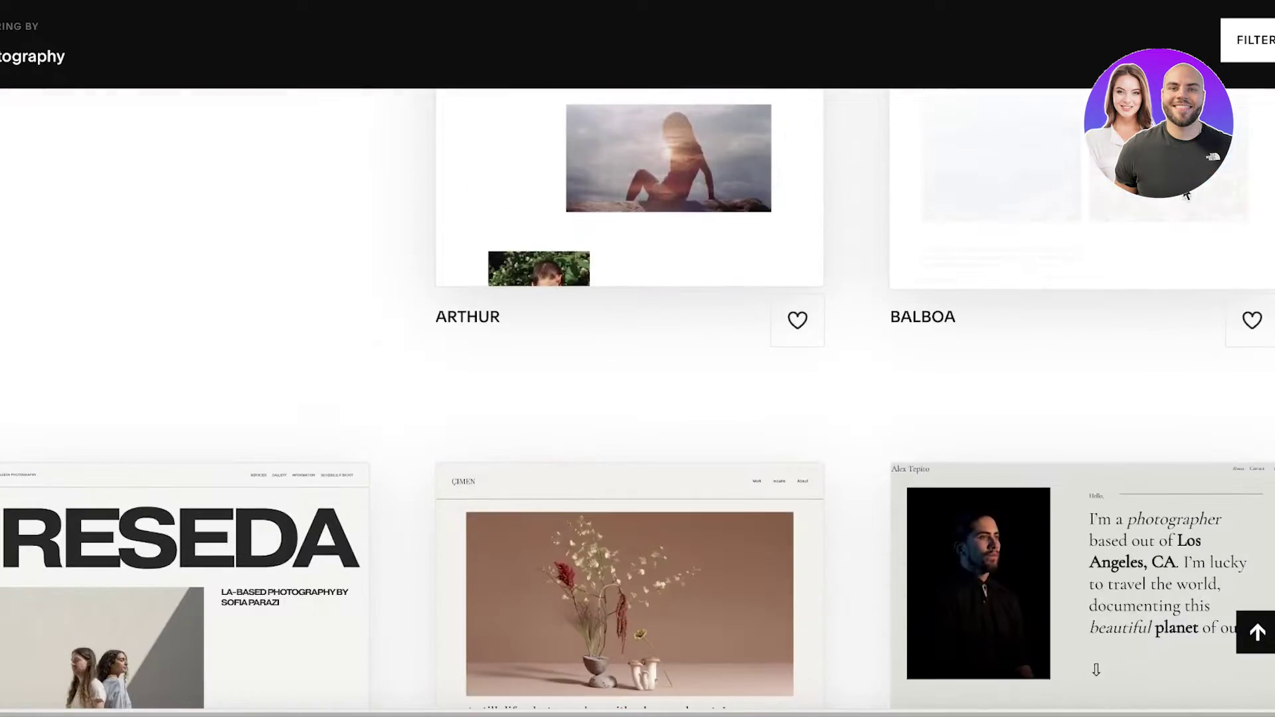
mouse_move(589, 309)
scroll(240, 332, "down", 6)
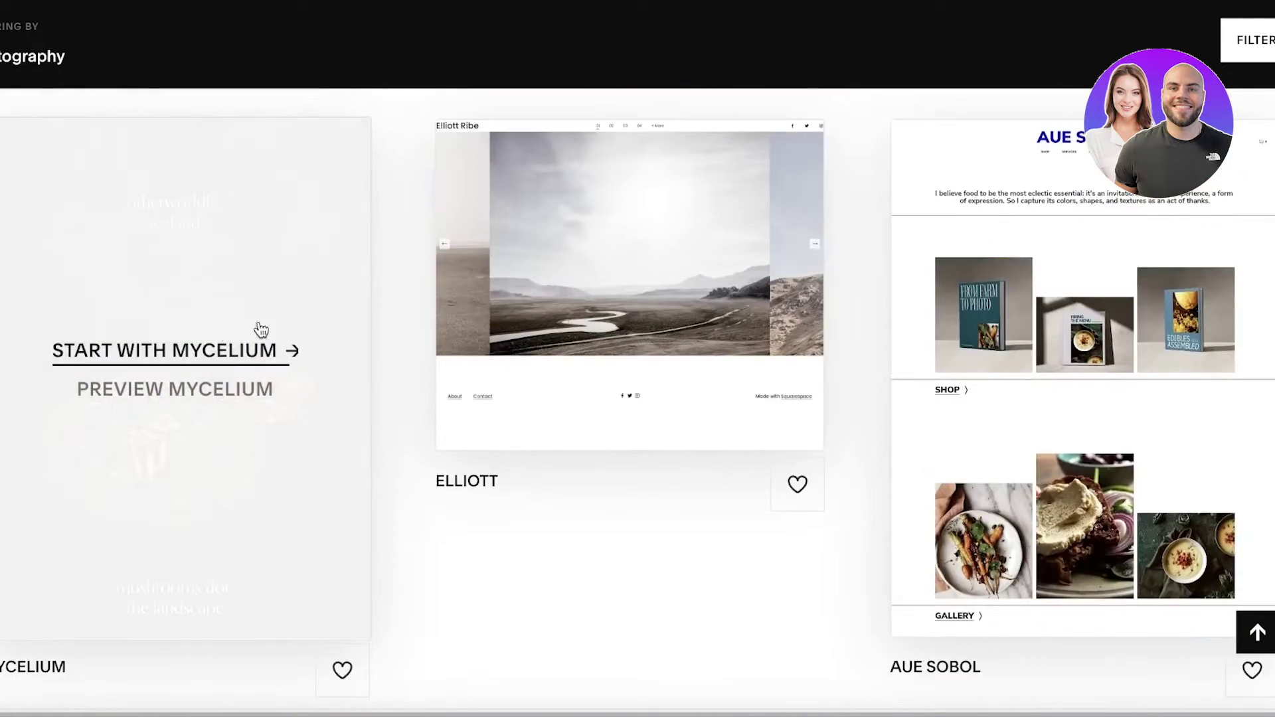
mouse_move(1164, 285)
scroll(1235, 280, "down", 3)
scroll(1243, 274, "down", 7)
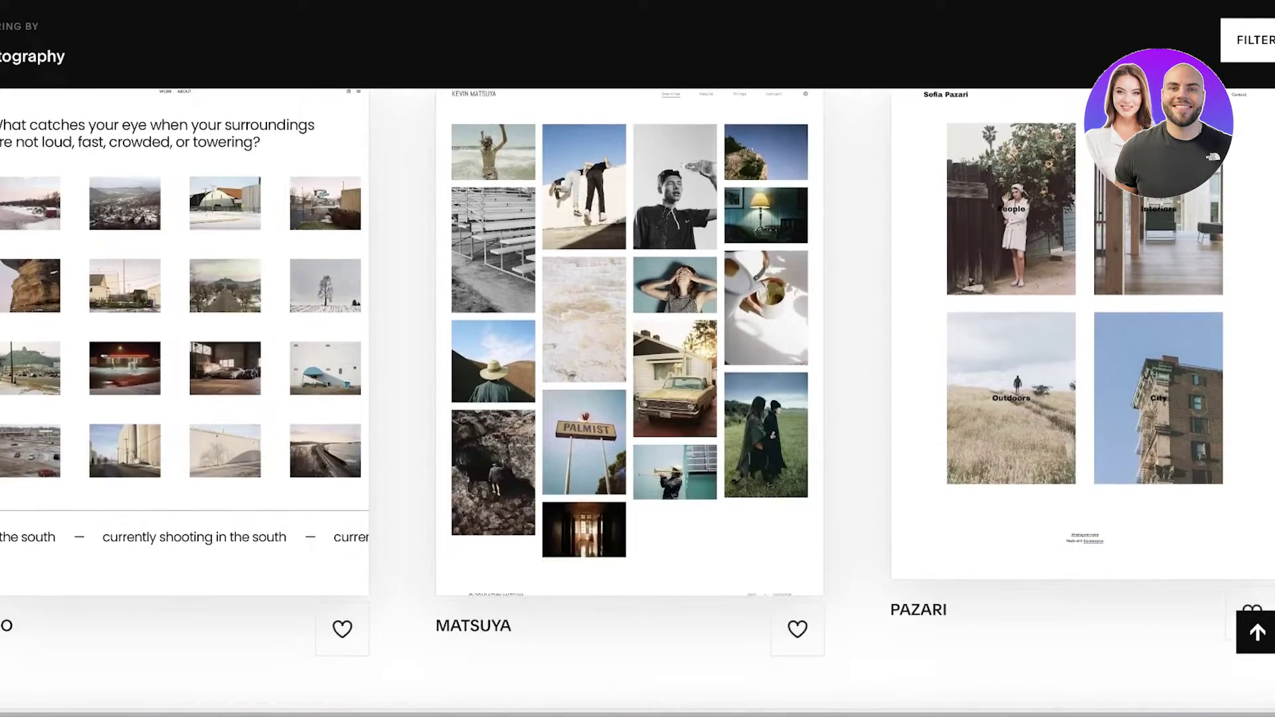
scroll(637, 389, "down", 12)
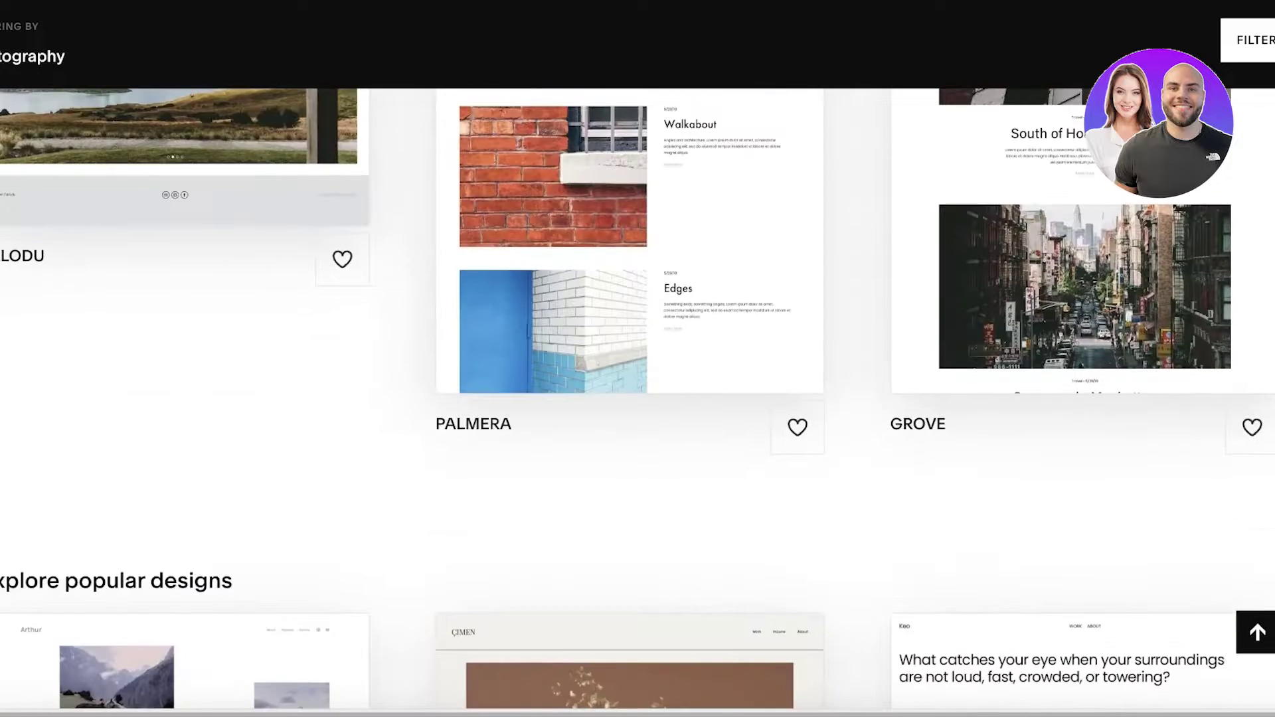
scroll(637, 388, "up", 3)
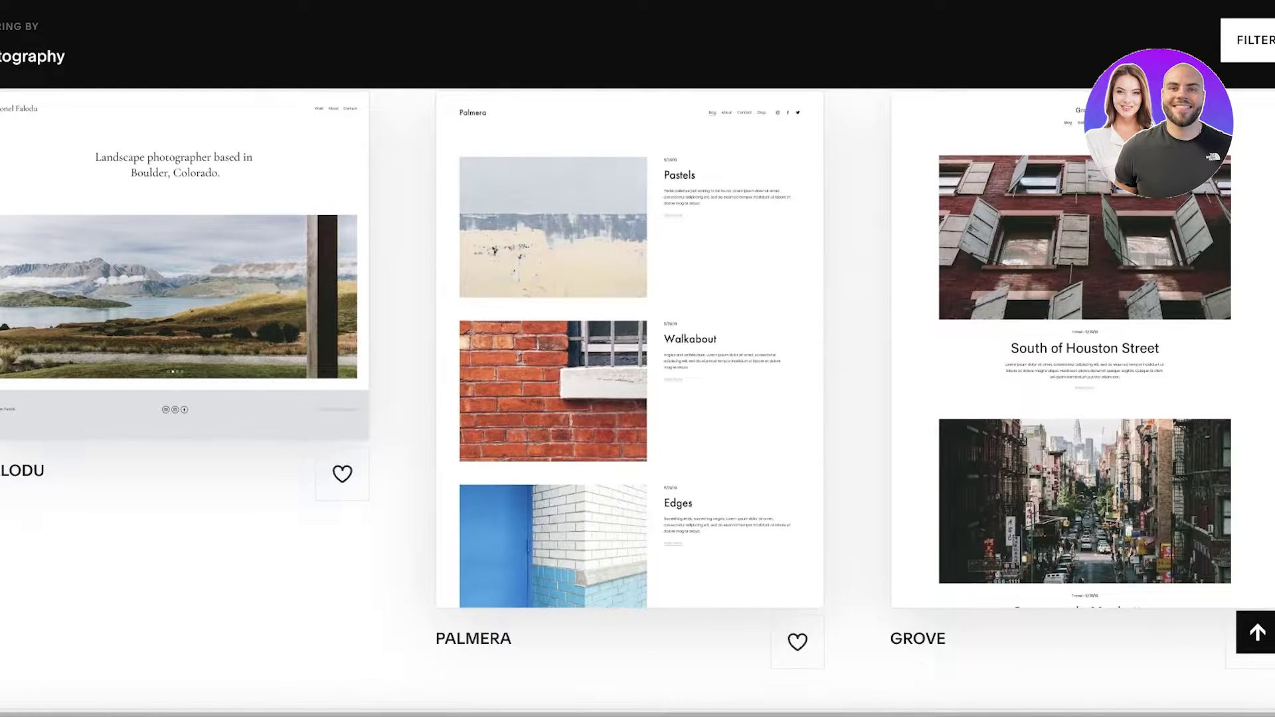
scroll(637, 380, "down", 1)
scroll(638, 389, "down", 13)
scroll(638, 389, "up", 12)
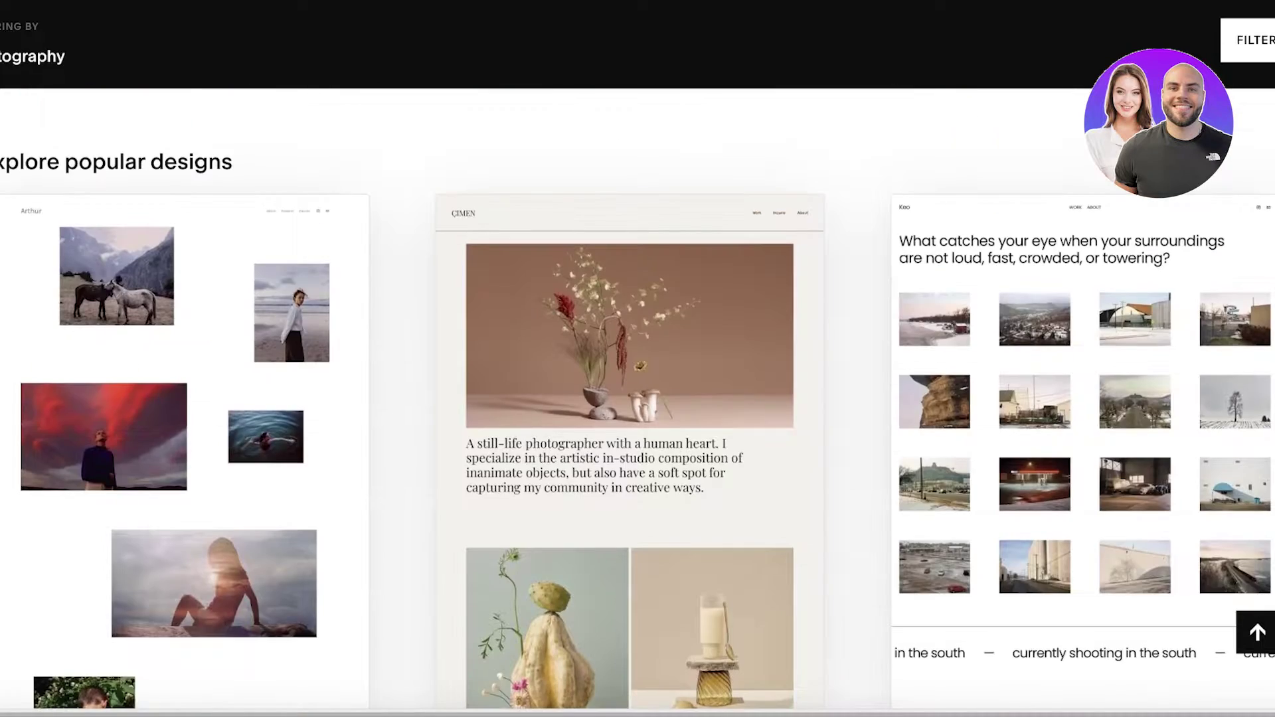
scroll(637, 359, "up", 15)
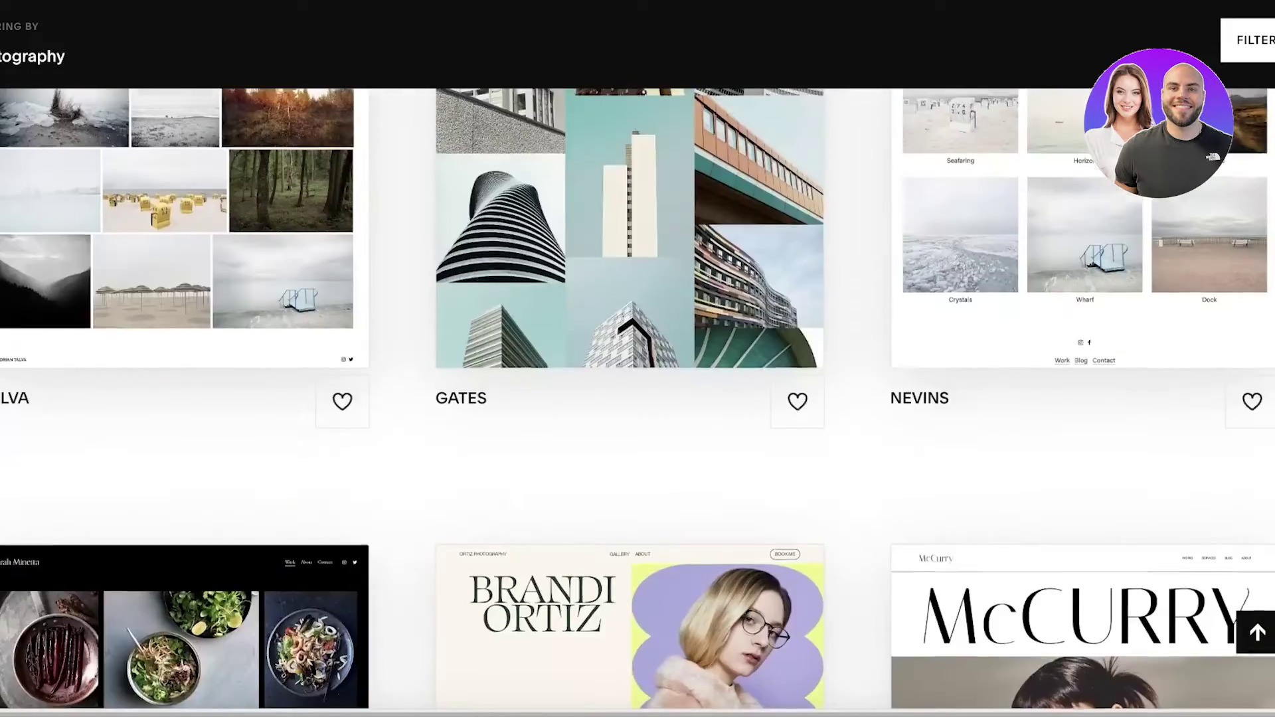
- Look through the photography templates again and start the site with the Palmera template
scroll(637, 359, "down", 2)
scroll(638, 359, "down", 4)
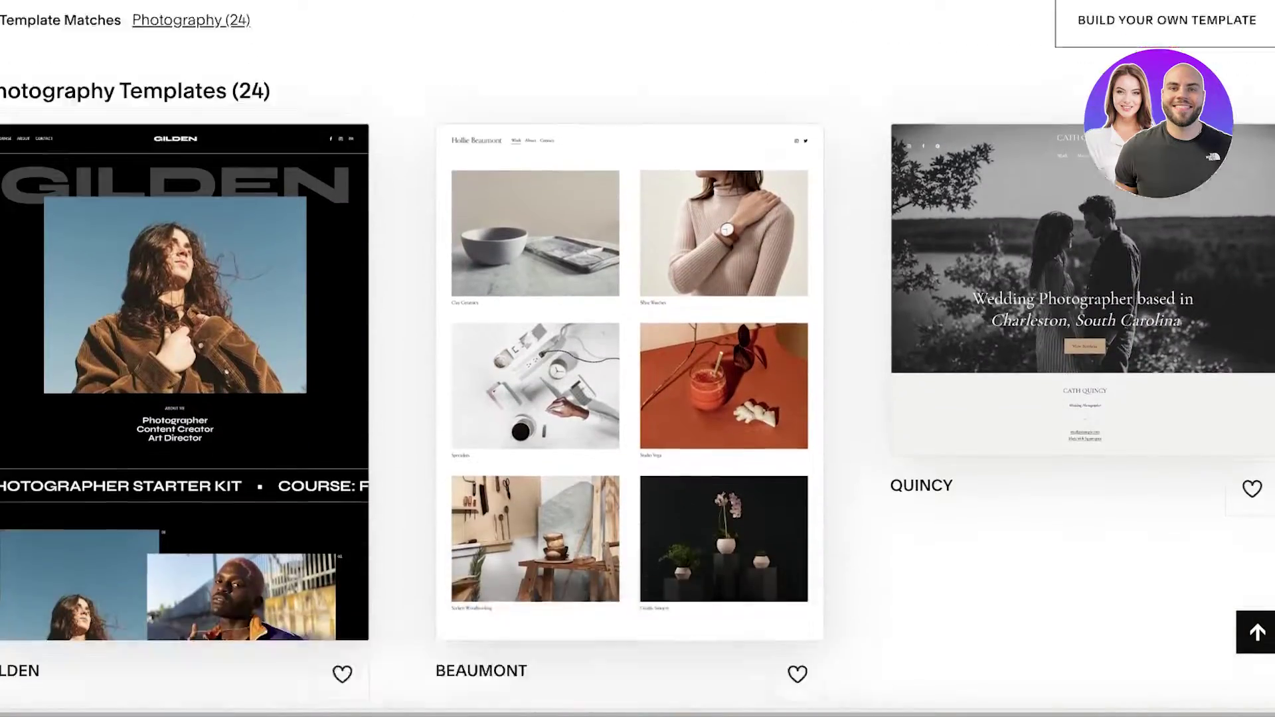
scroll(637, 359, "up", 2)
scroll(638, 359, "down", 10)
scroll(580, 304, "down", 15)
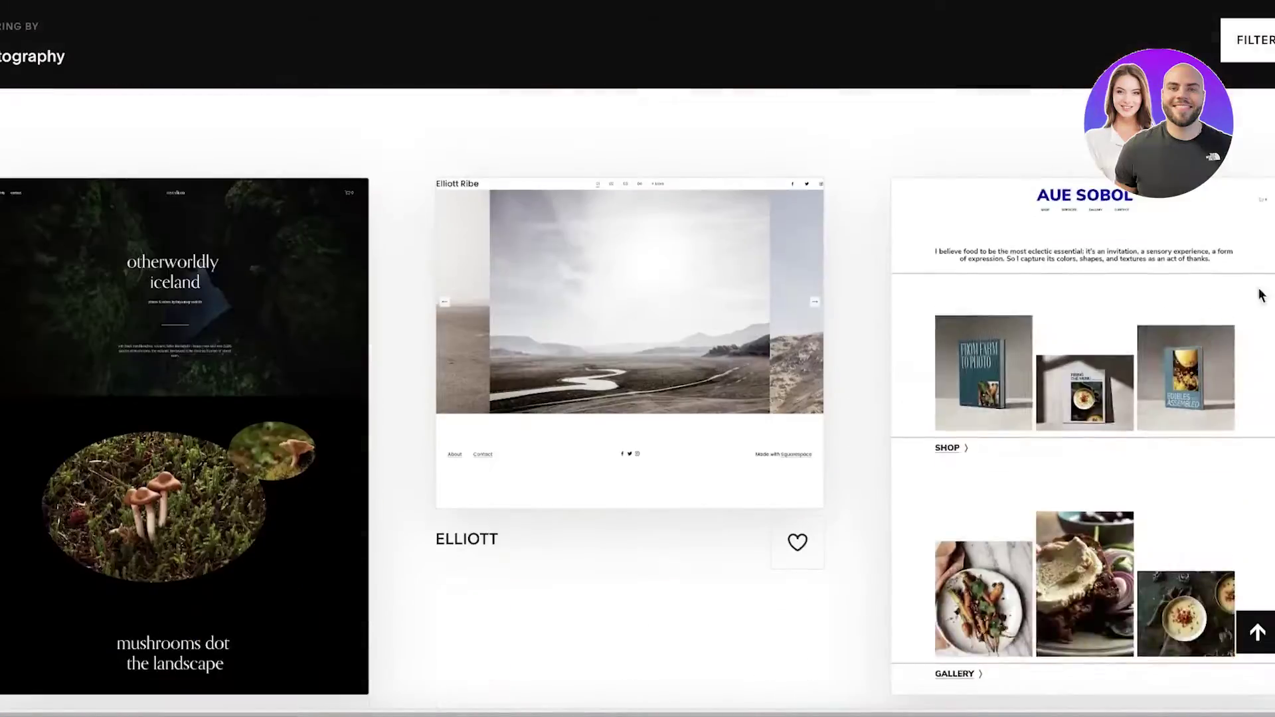
scroll(587, 305, "up", 4)
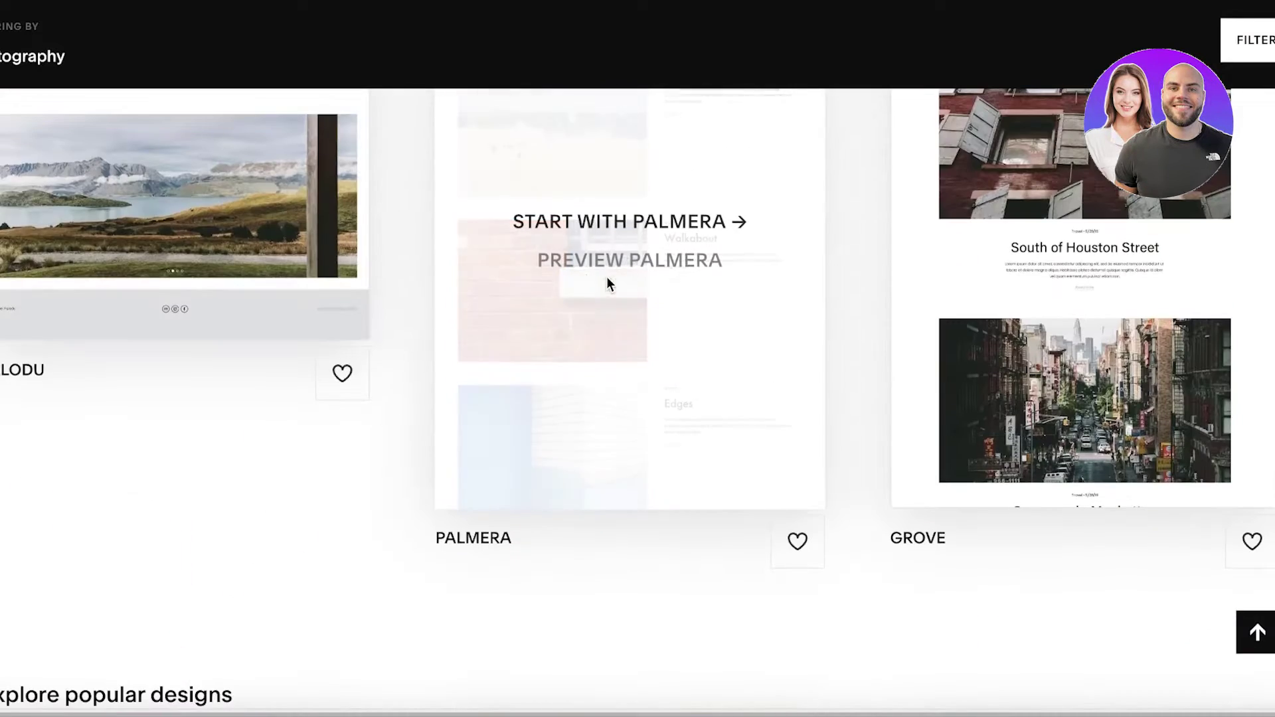
left_click(641, 223)
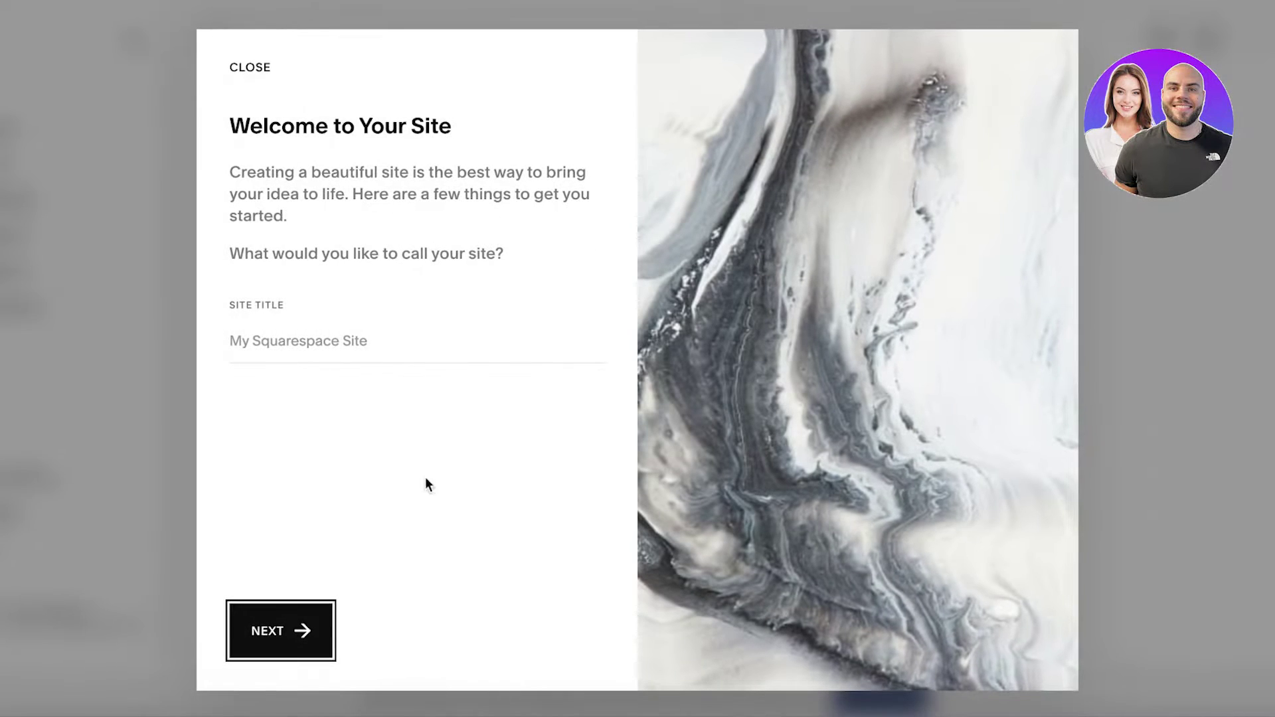
- Title the site "Durden Photography" and go through the remaining welcome pages to reach the site editor
left_click(328, 339)
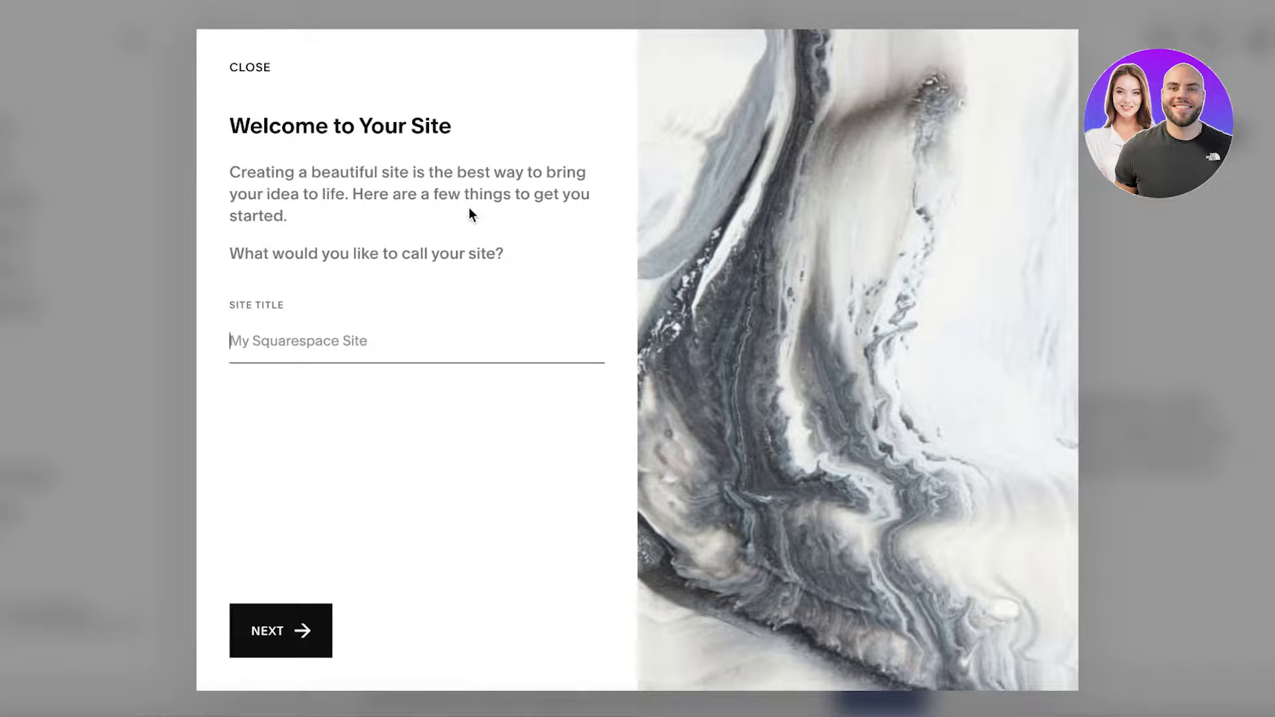
type("Durden")
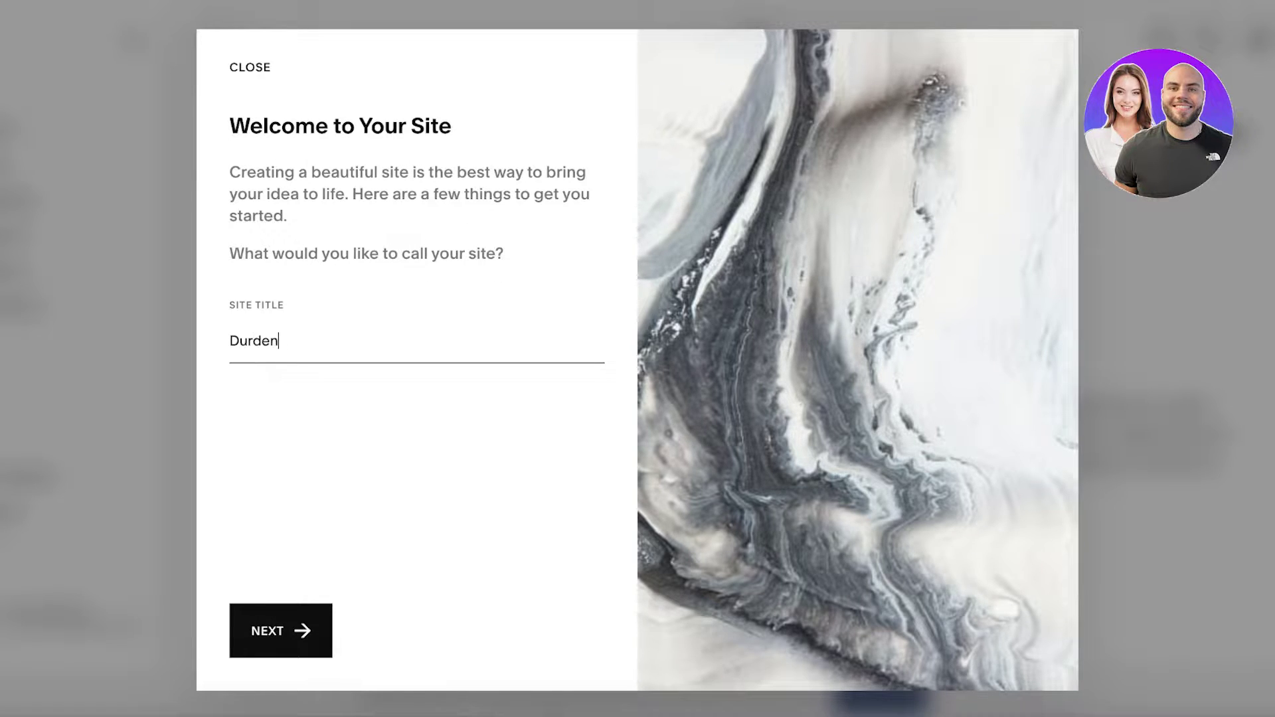
type(" Photography")
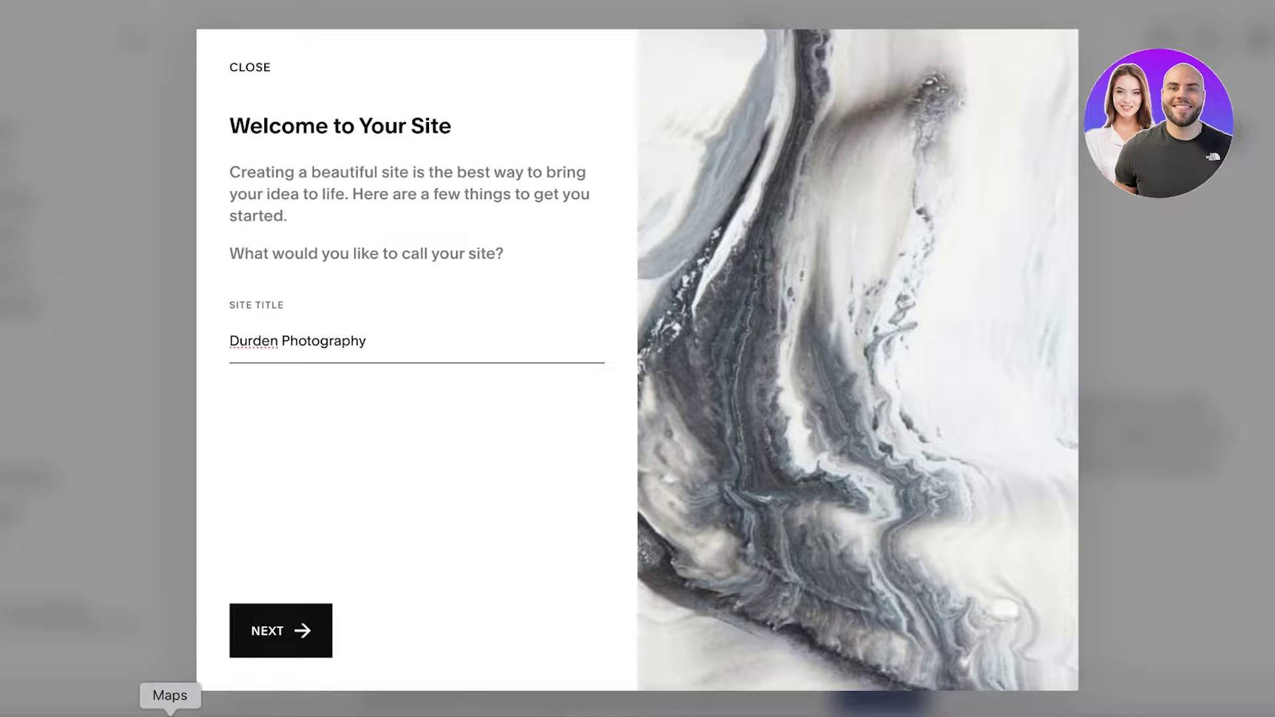
left_click(271, 639)
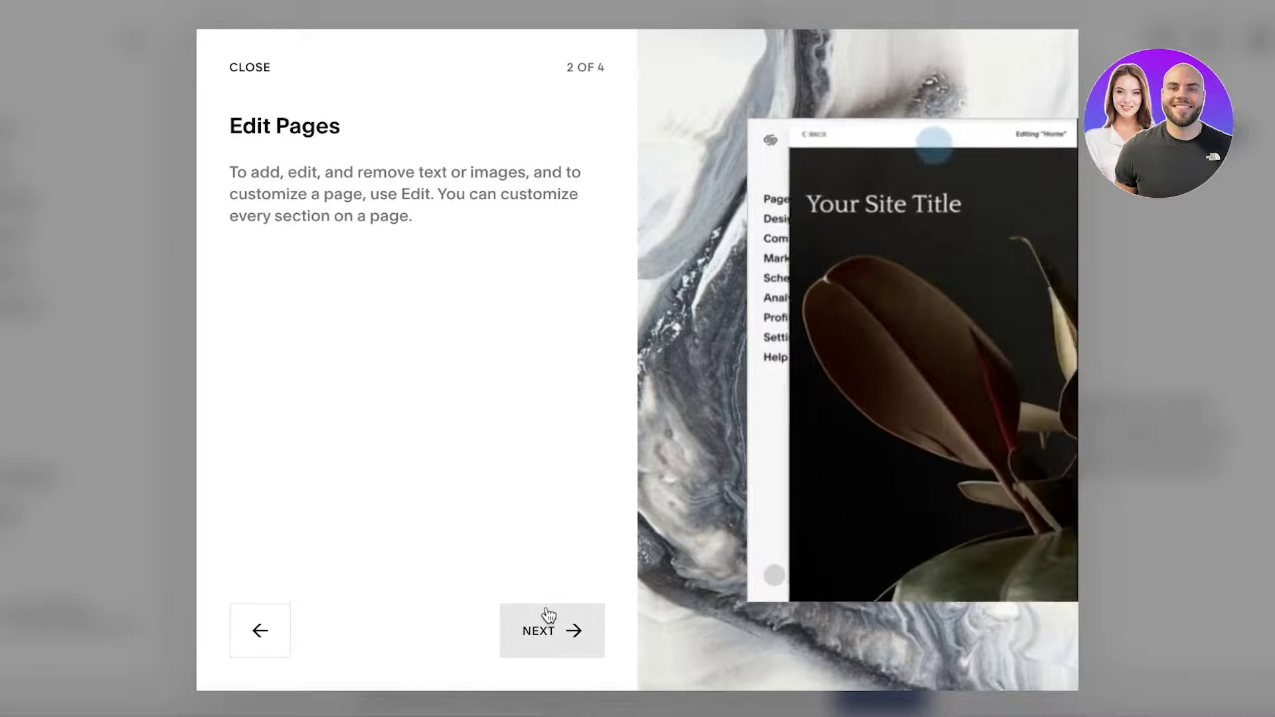
left_click(545, 611)
left_click(548, 614)
left_click(548, 614)
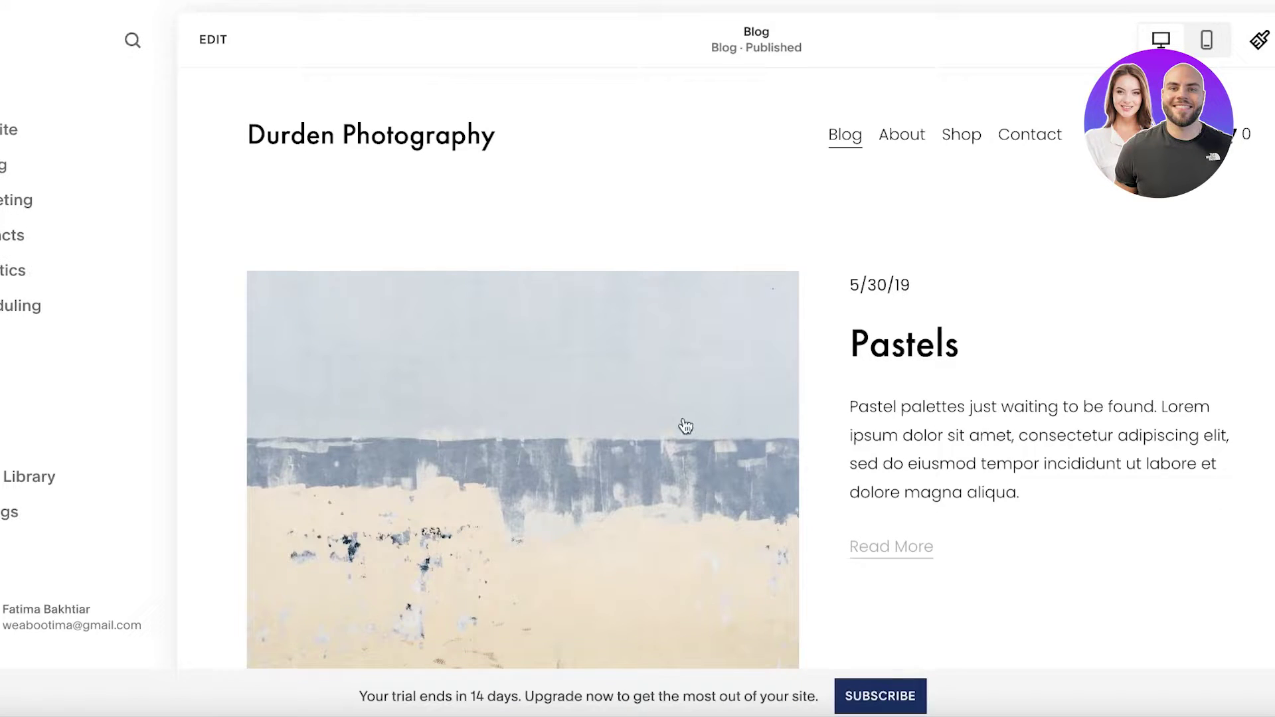
- Review the Blog page's layout in desktop and mobile view, and return to the desktop view
scroll(685, 398, "down", 5)
scroll(684, 369, "up", 5)
left_click(1207, 40)
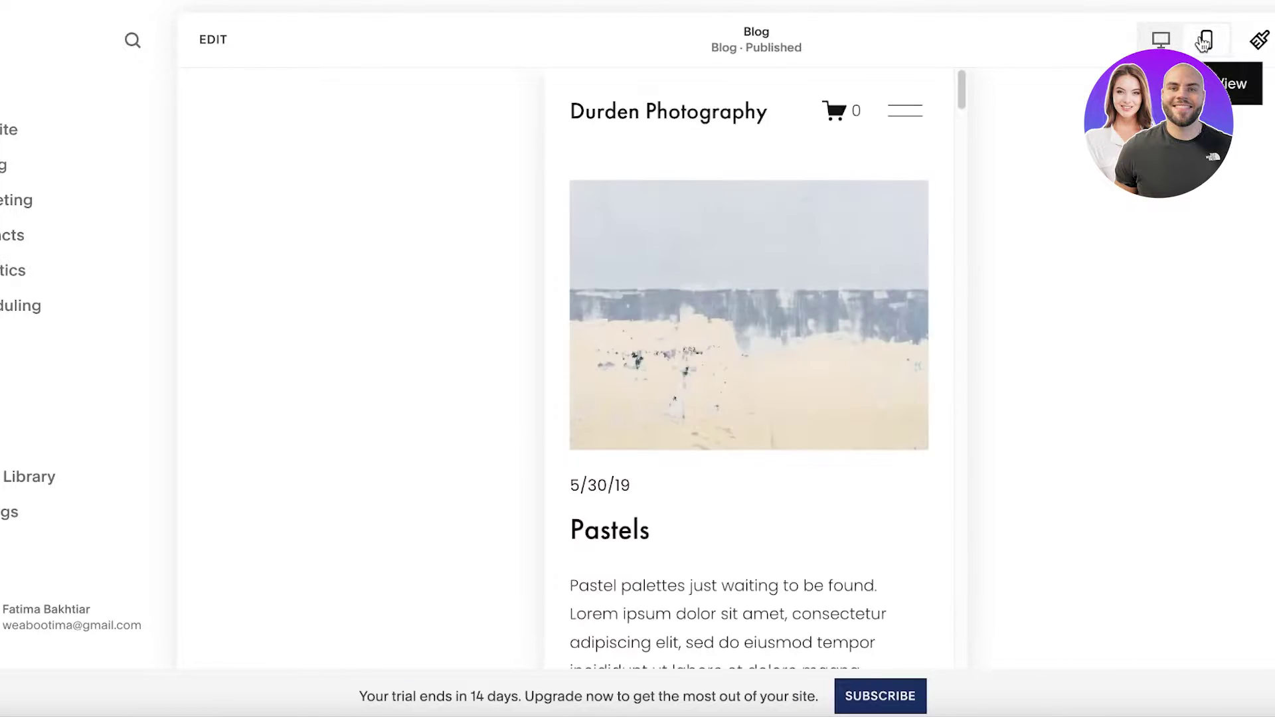
scroll(834, 240, "down", 6)
left_click(1161, 40)
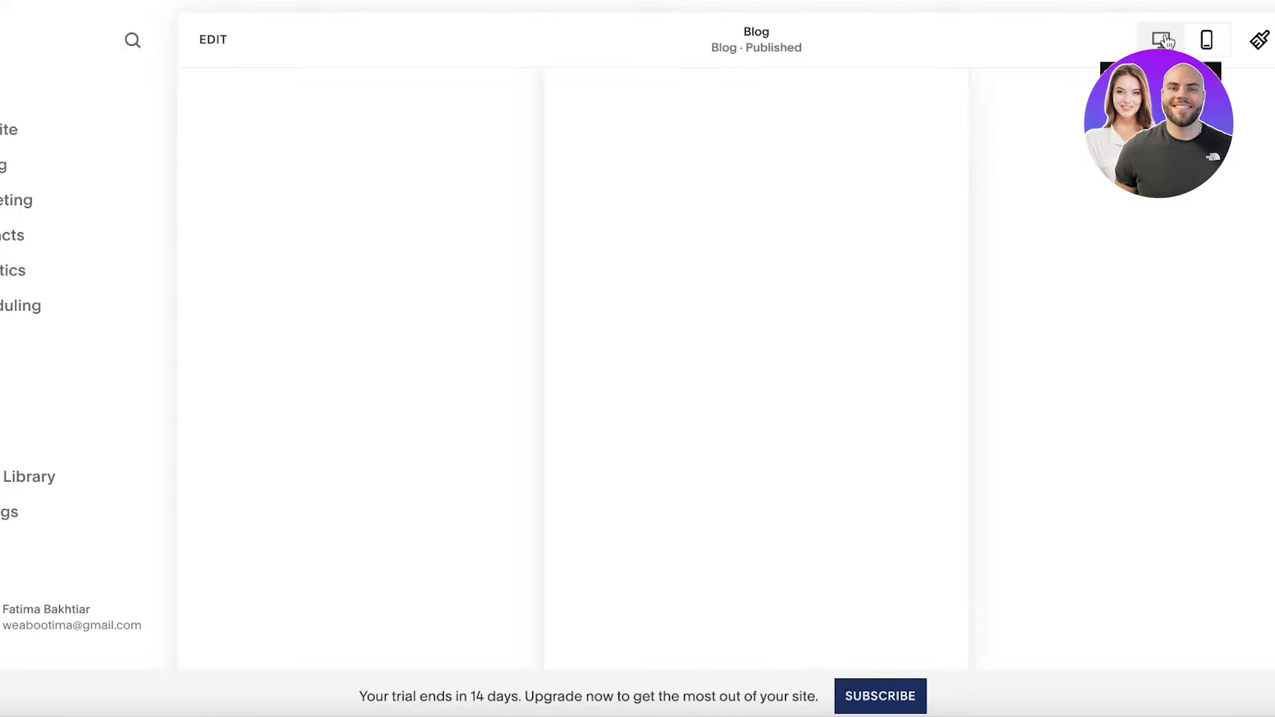
- Open the site styles and dismiss the error message and the "Making style changes" tip
left_click(1259, 39)
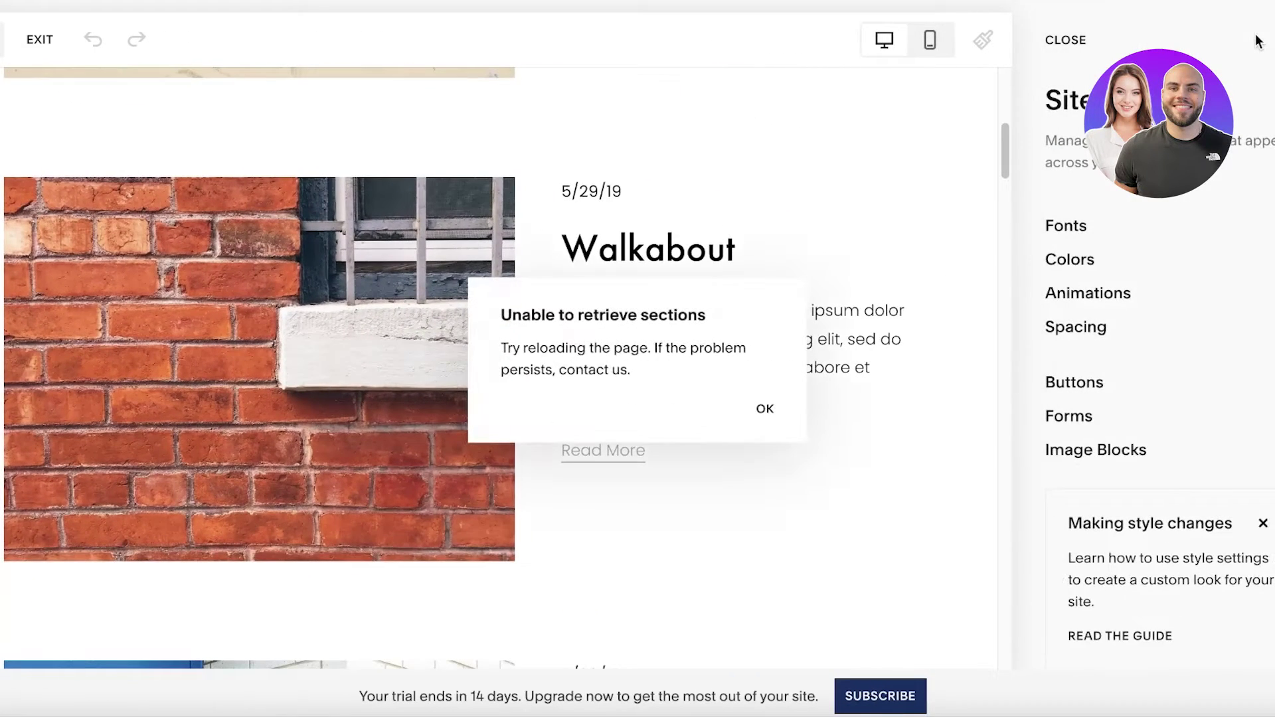
key("Escape")
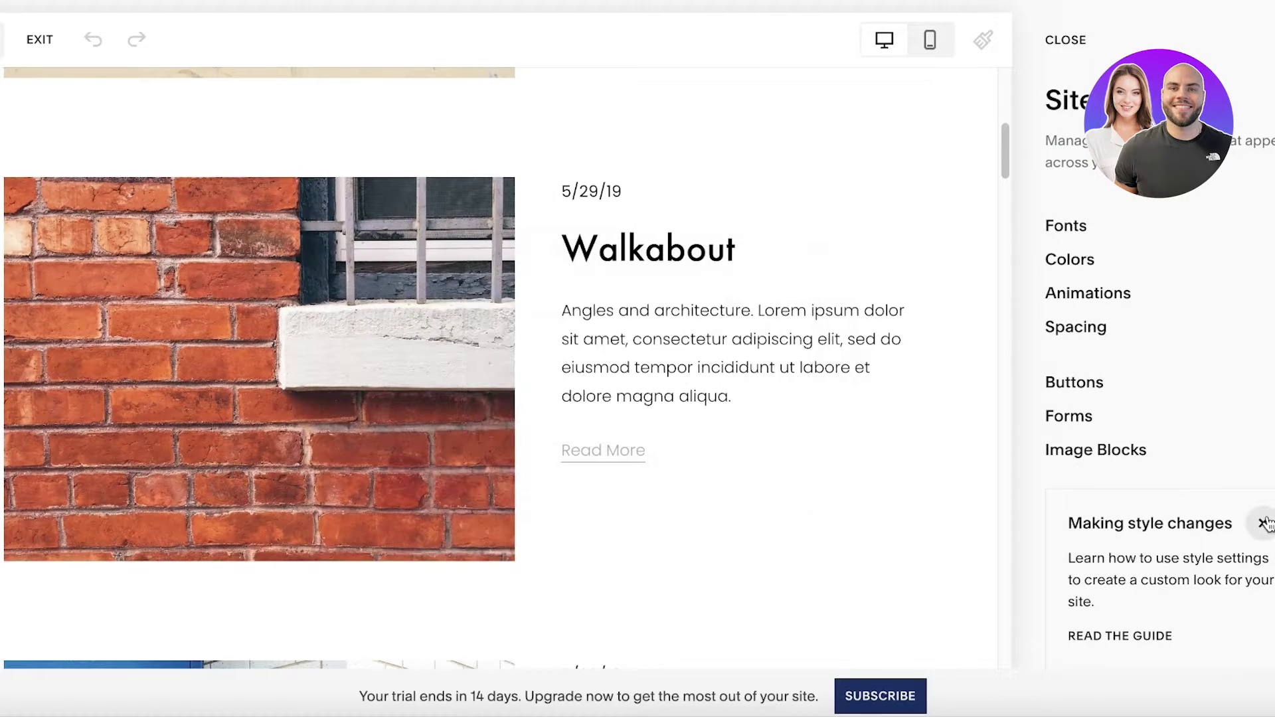
left_click(1264, 524)
scroll(943, 309, "up", 5)
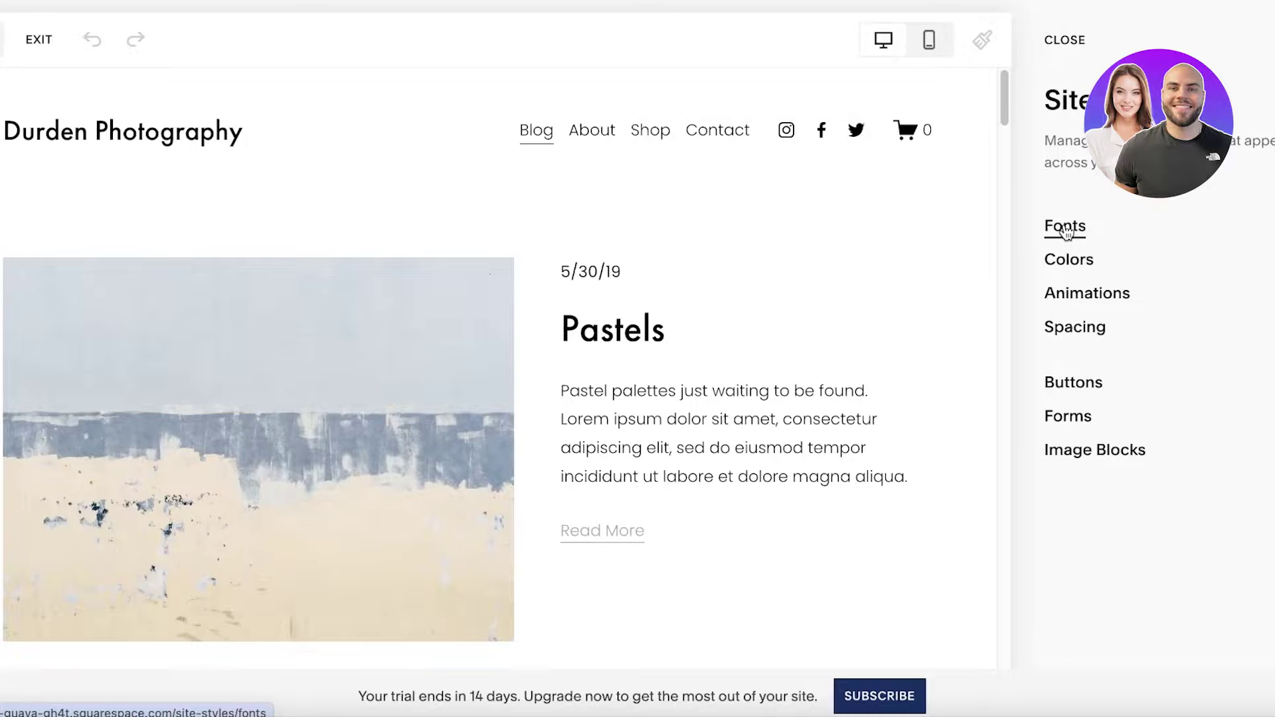
- Switch the site's font pack to the sans-serif Aktiv Grotesk and return to the site styles overview
left_click(1033, 227)
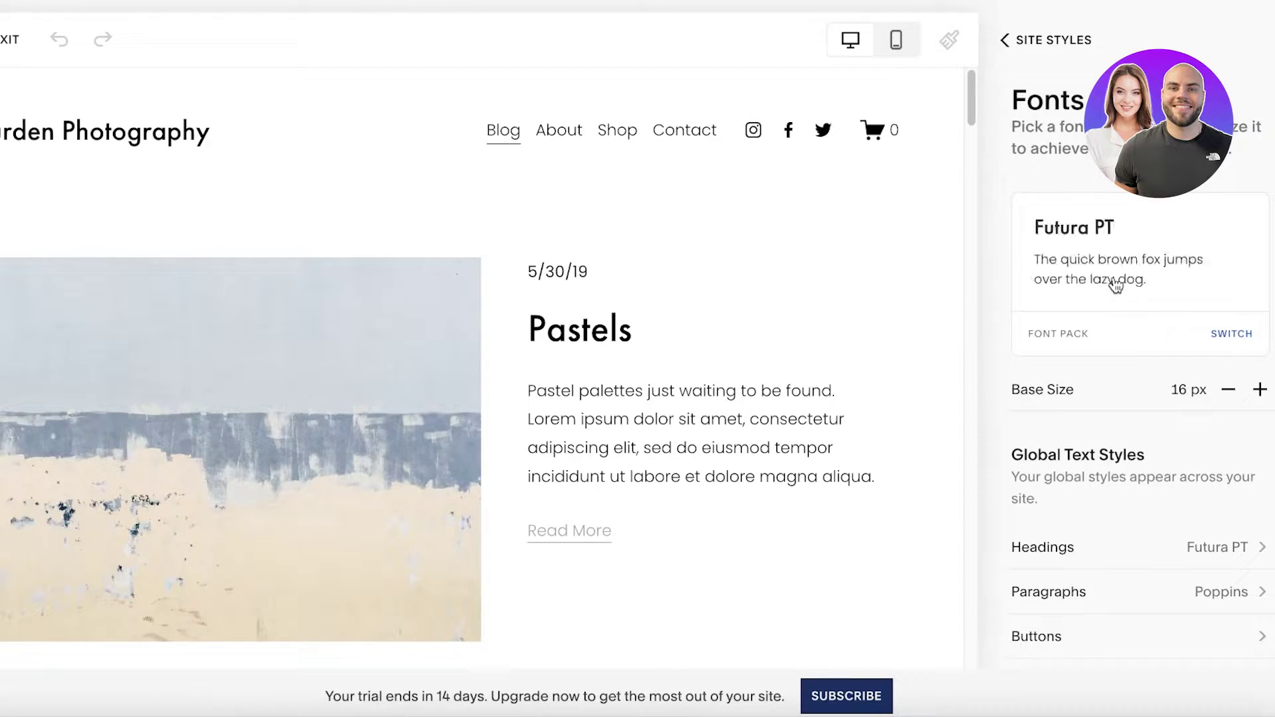
scroll(1095, 371, "down", 4)
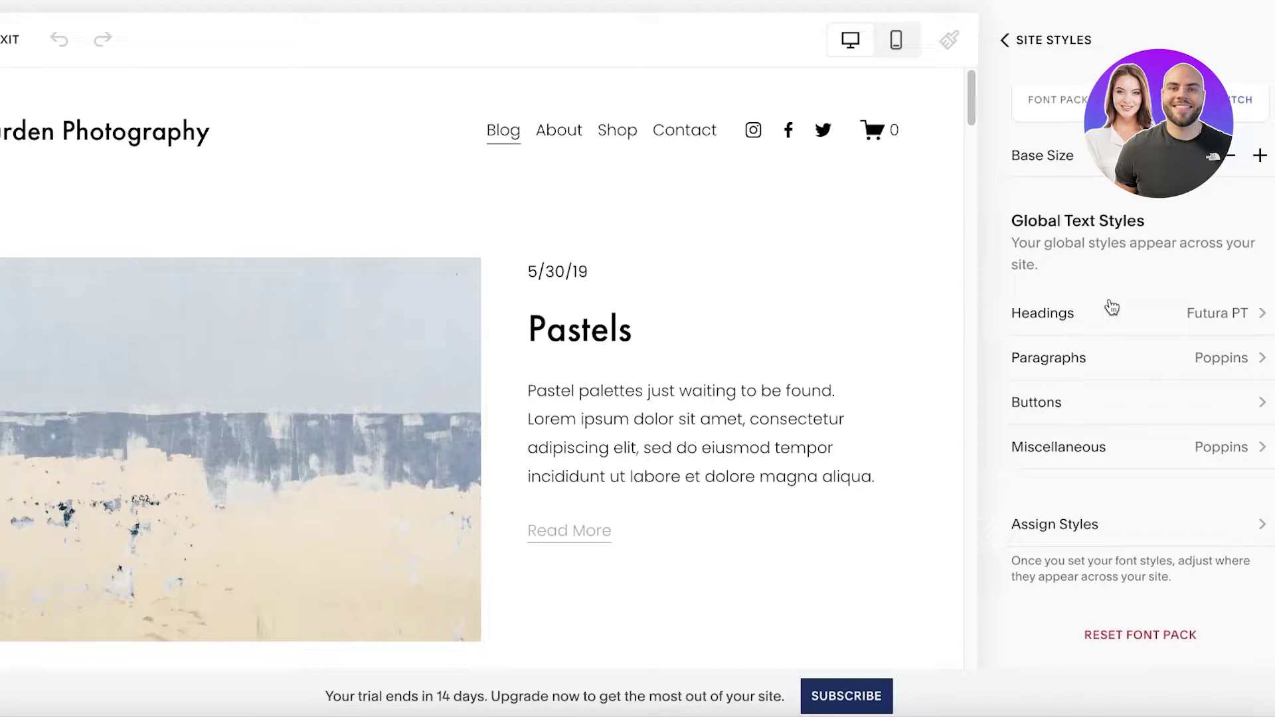
scroll(1143, 405, "up", 4)
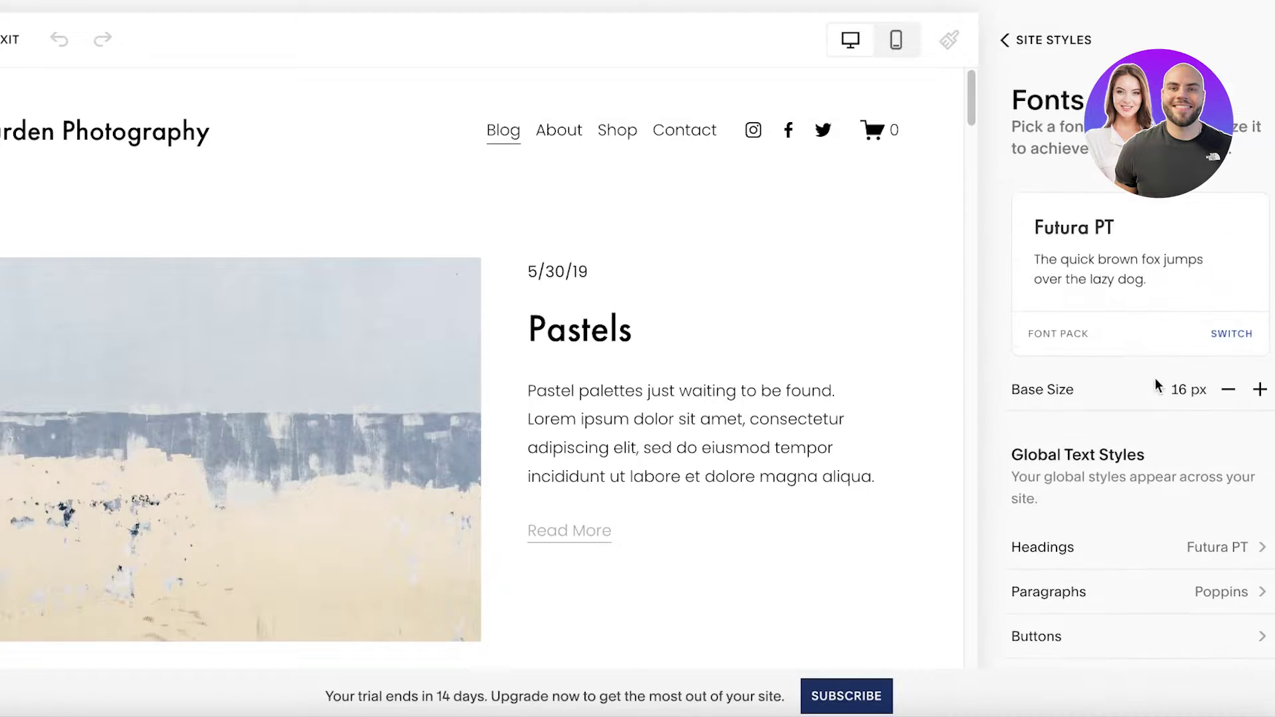
left_click(1077, 332)
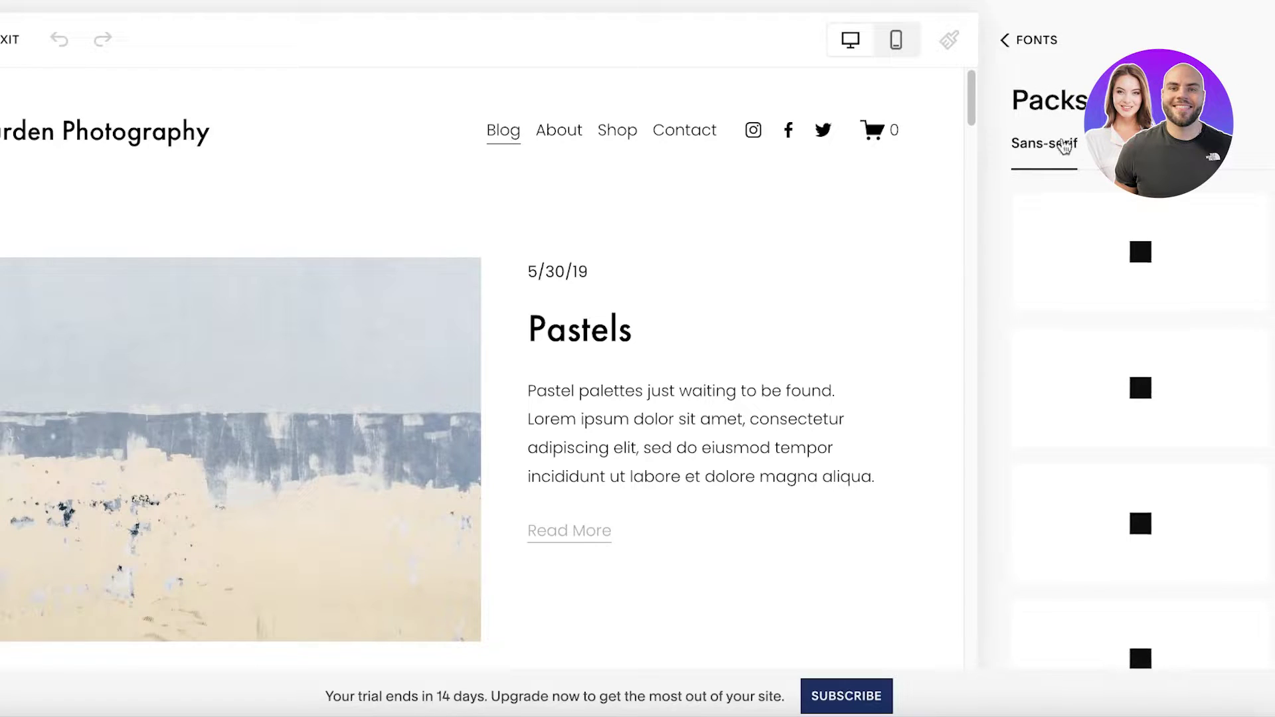
scroll(1106, 265, "down", 8)
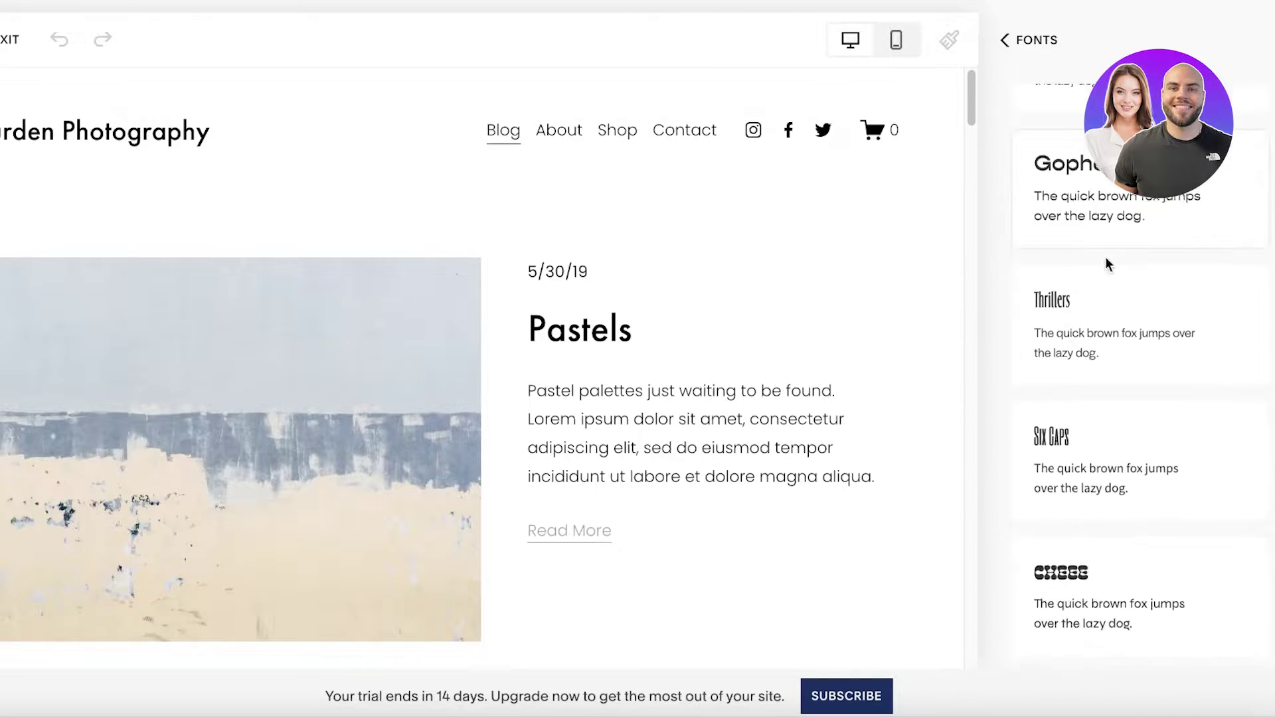
scroll(1105, 265, "down", 8)
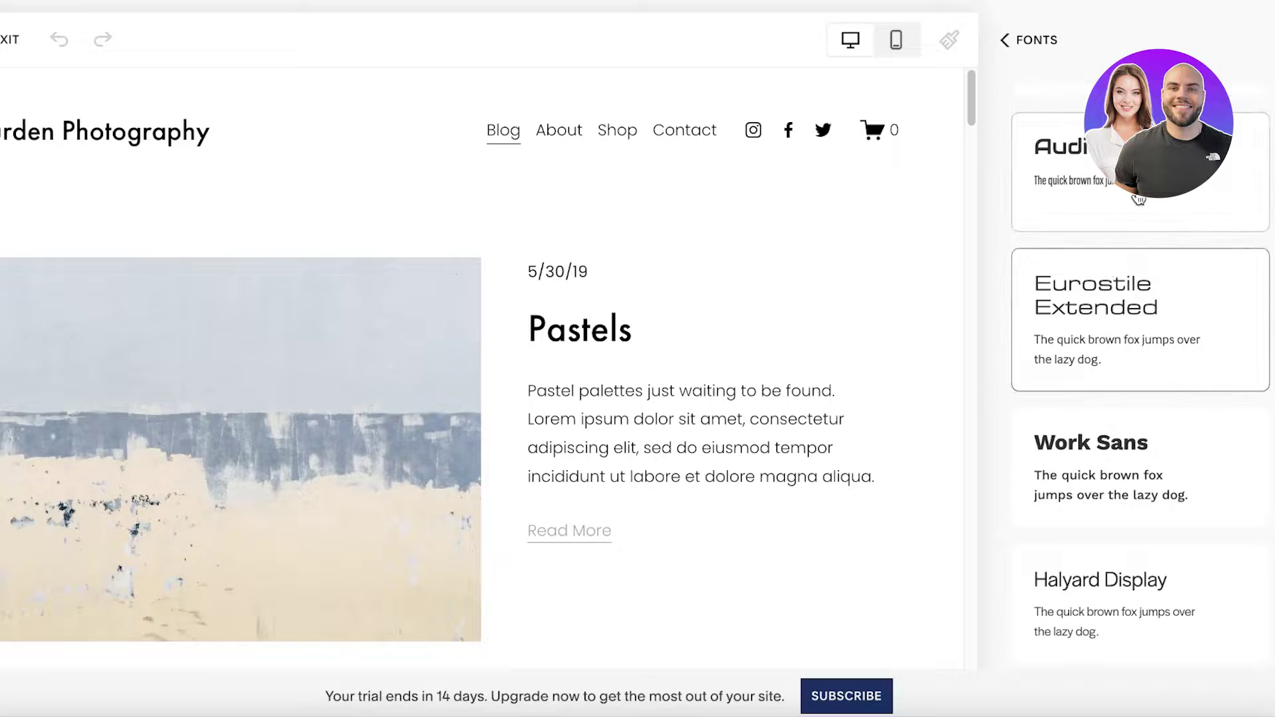
scroll(1115, 264, "down", 6)
scroll(1129, 219, "down", 7)
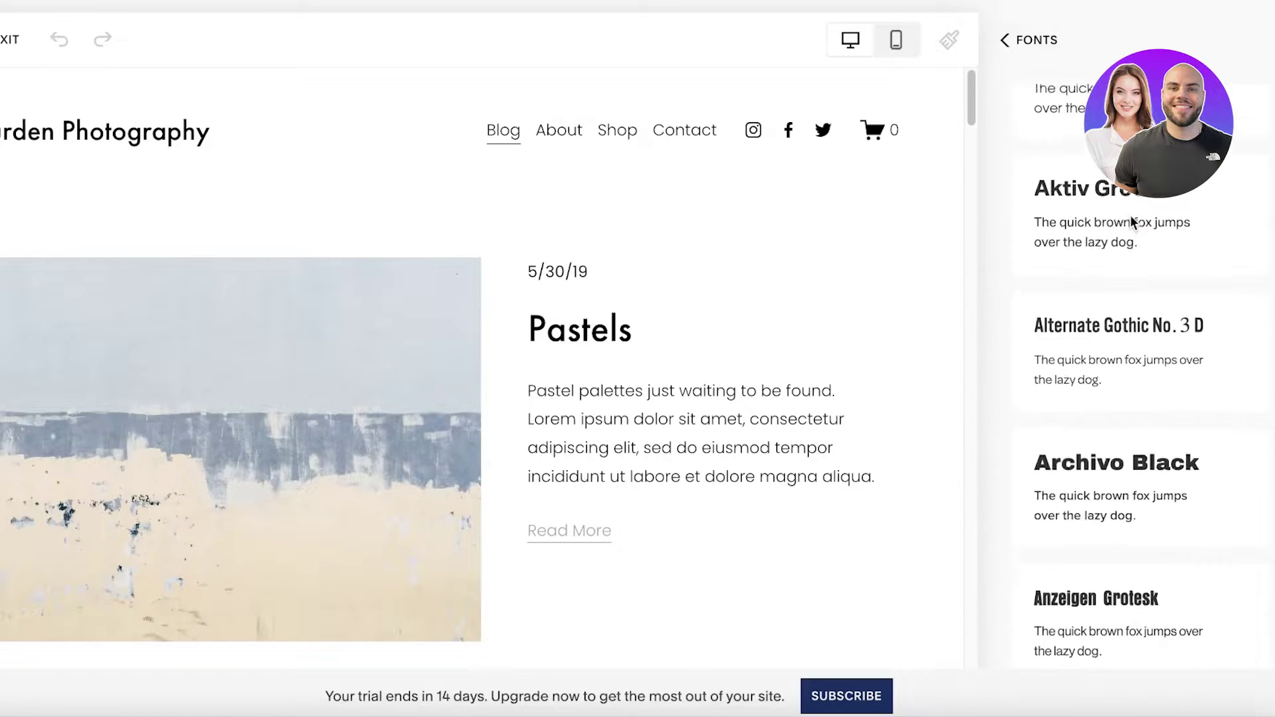
left_click(1132, 223)
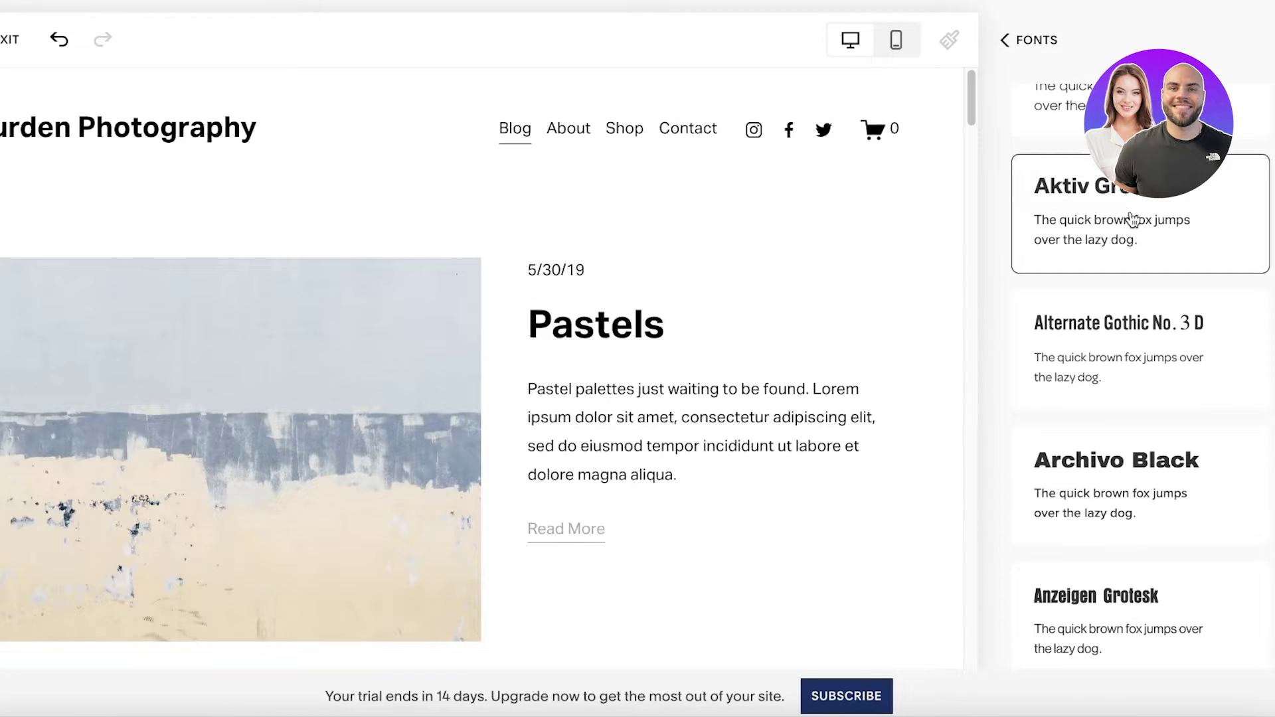
scroll(1131, 233, "up", 15)
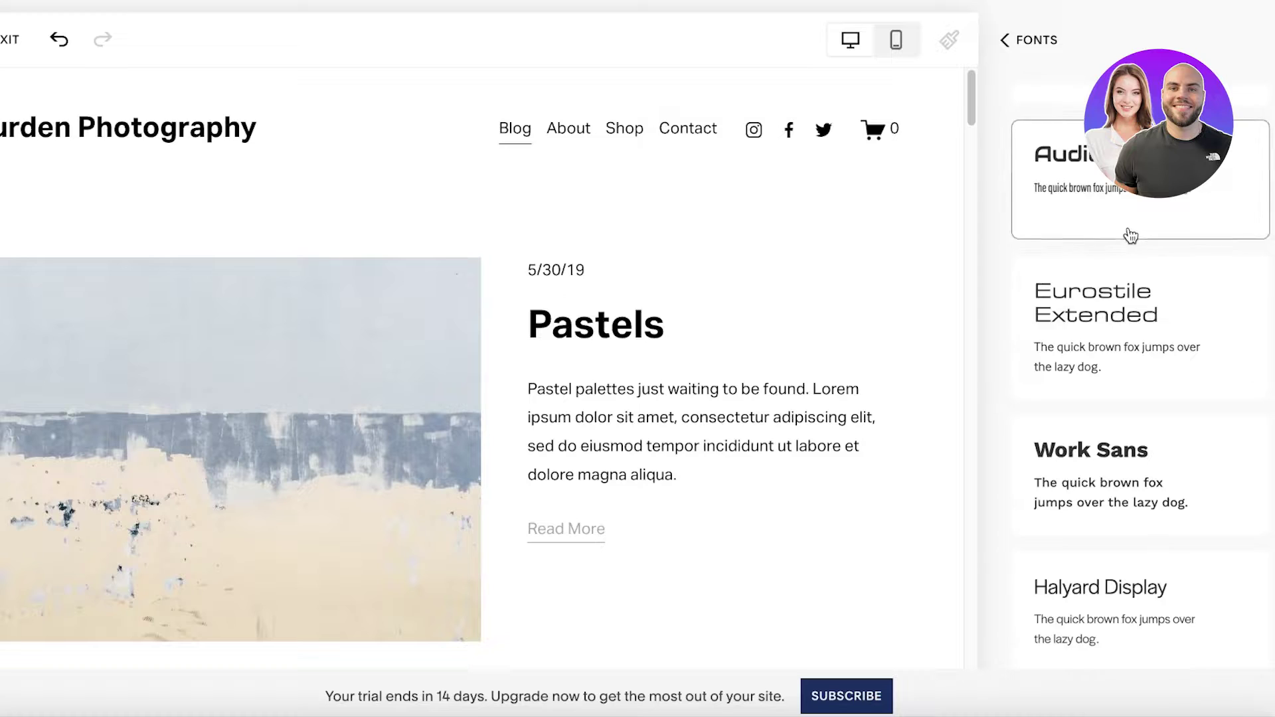
left_click(1019, 47)
left_click(1188, 639)
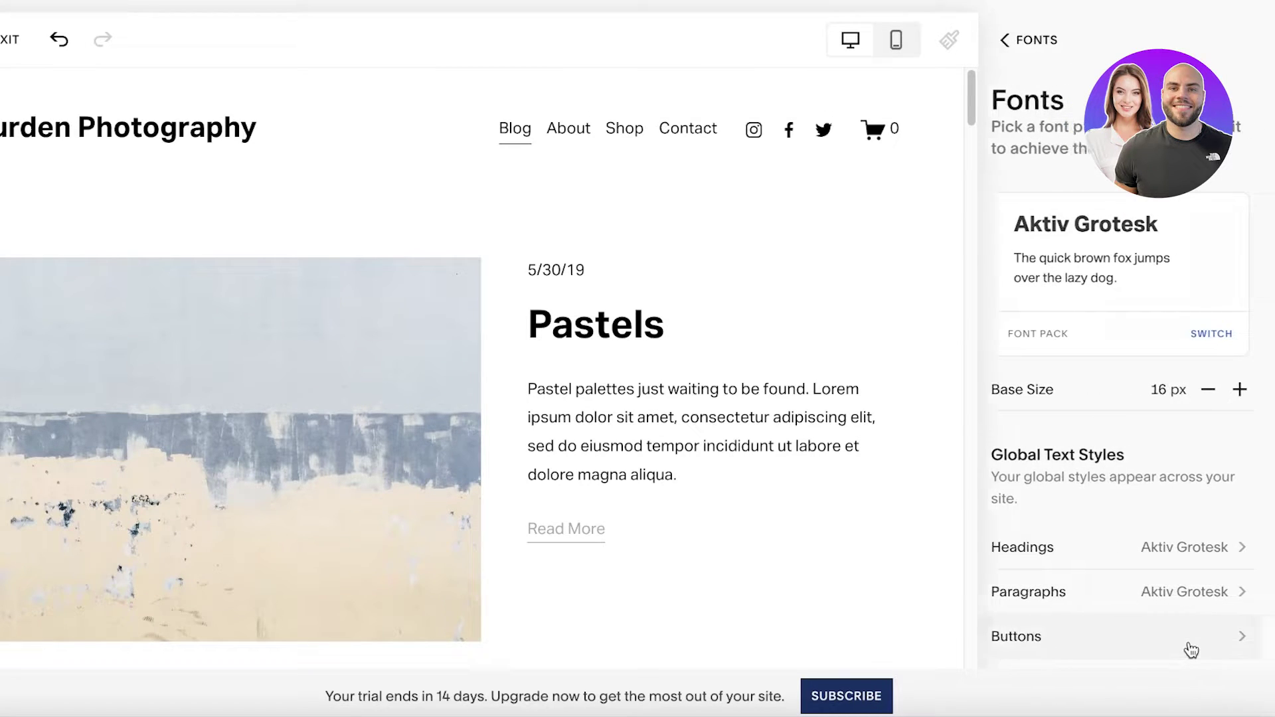
left_click(1003, 42)
left_click(1003, 42)
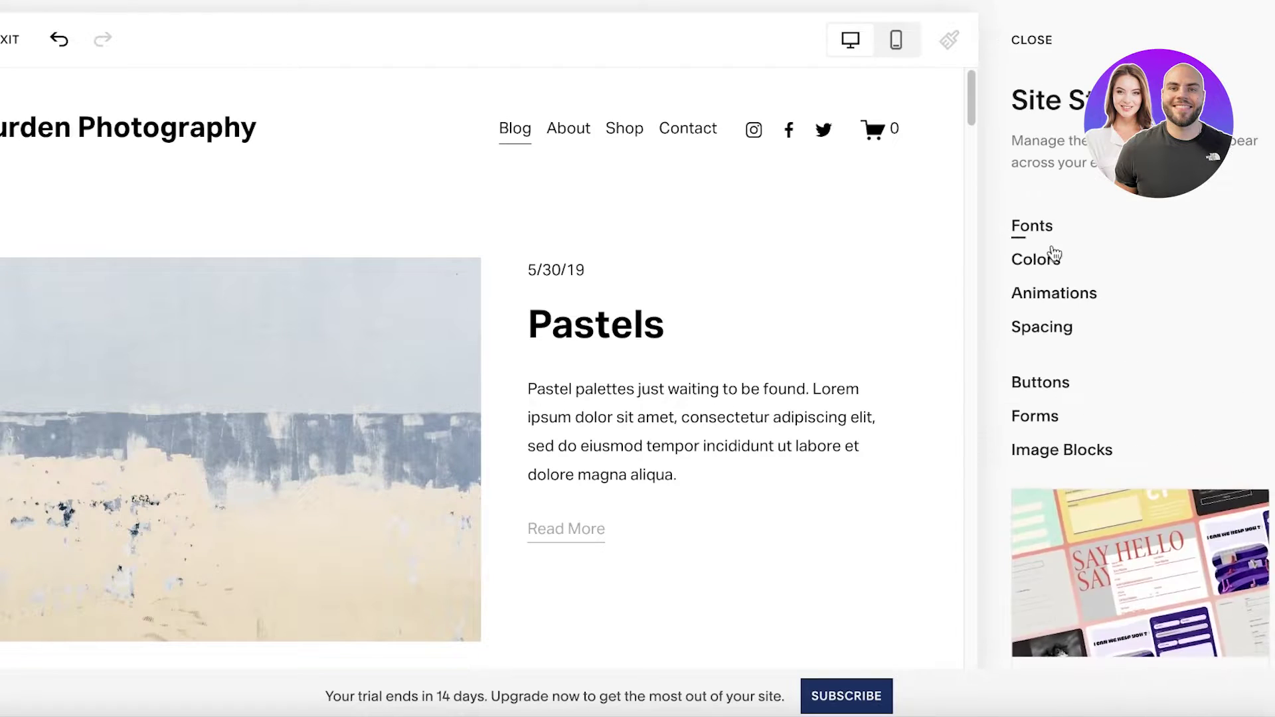
- Open the site's color palette for editing and look through its individual colors
left_click(1024, 262)
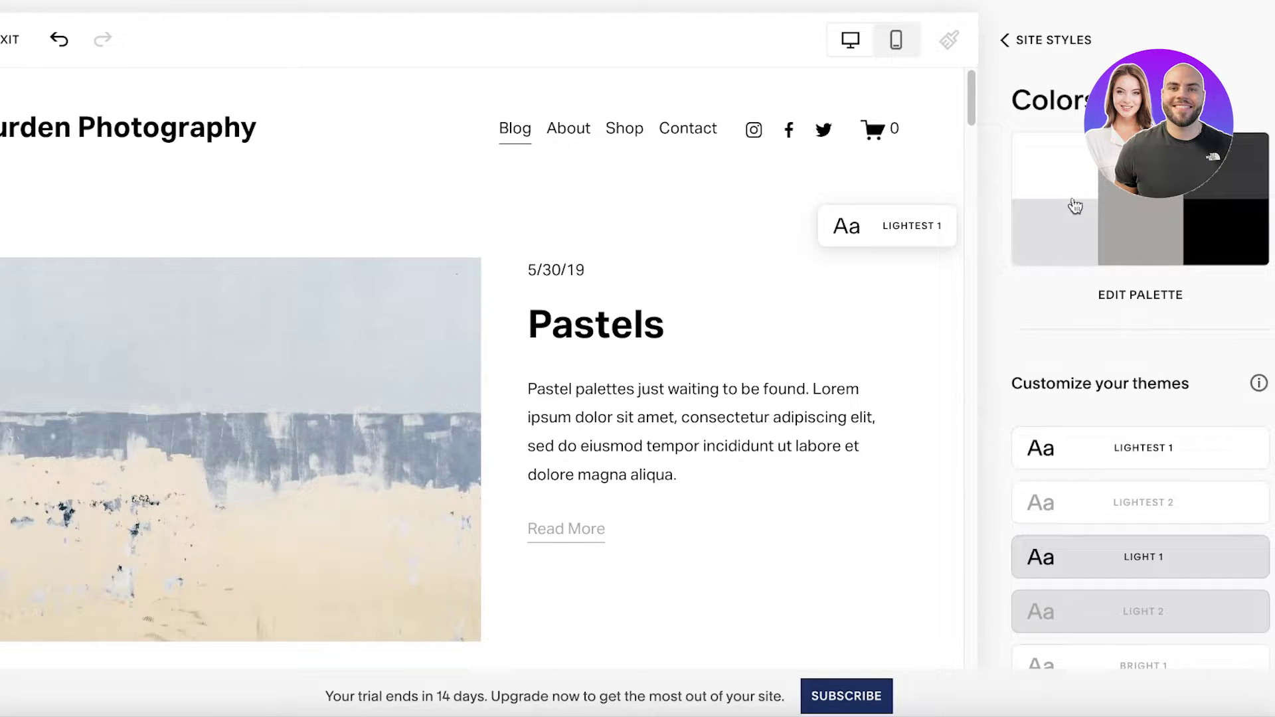
left_click(1129, 297)
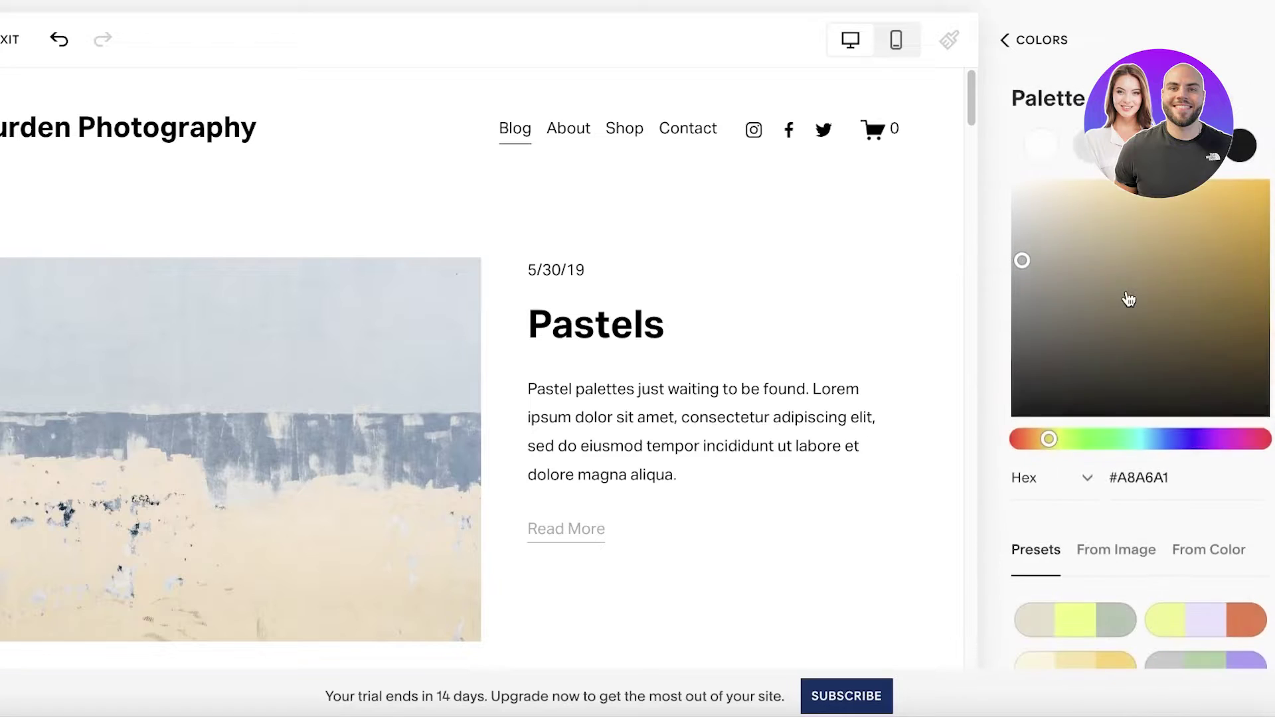
left_click(1040, 142)
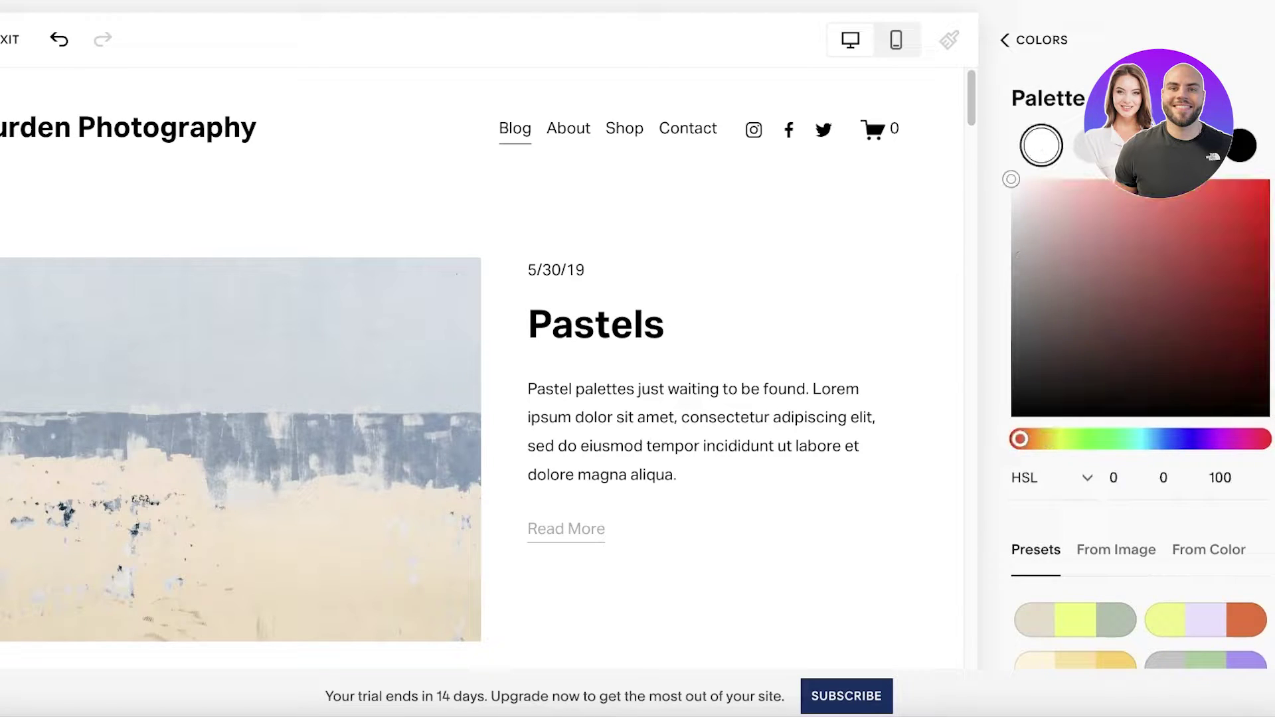
left_click(1090, 145)
left_click(1189, 145)
left_click(1230, 149)
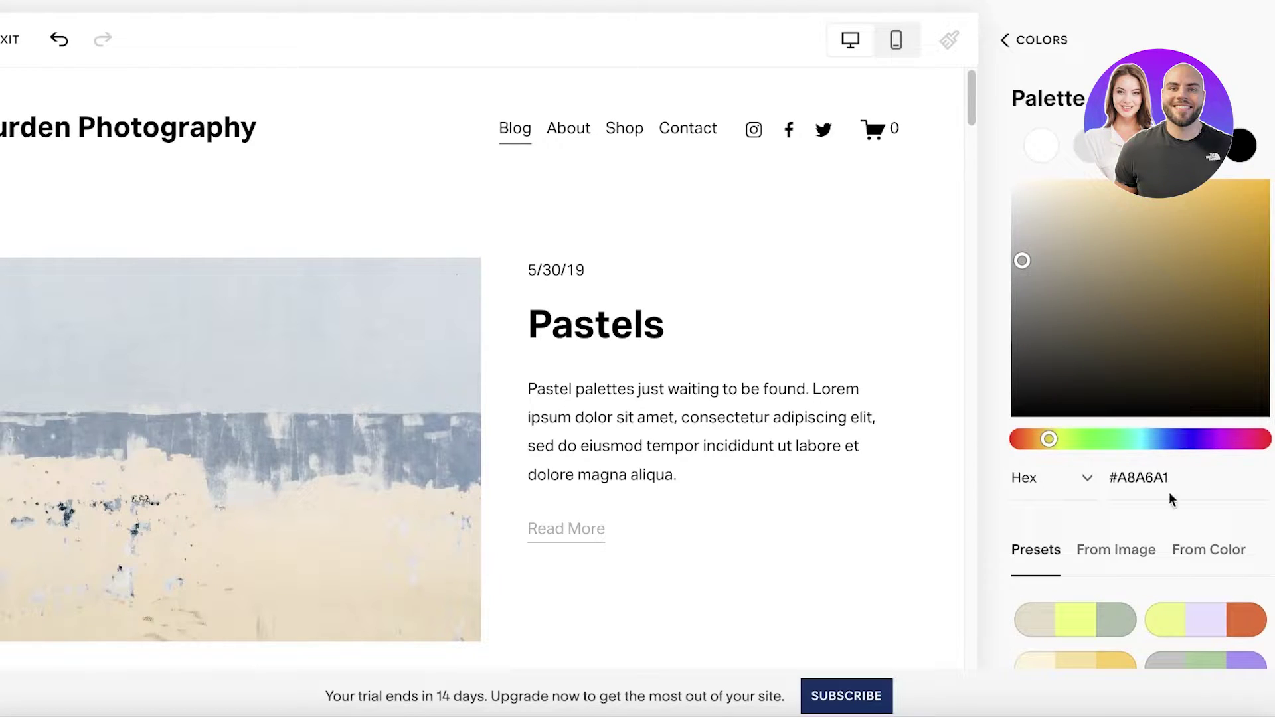
- Change the palette's gray accent color #A8A6A1 to a muted pink
left_click(1226, 440)
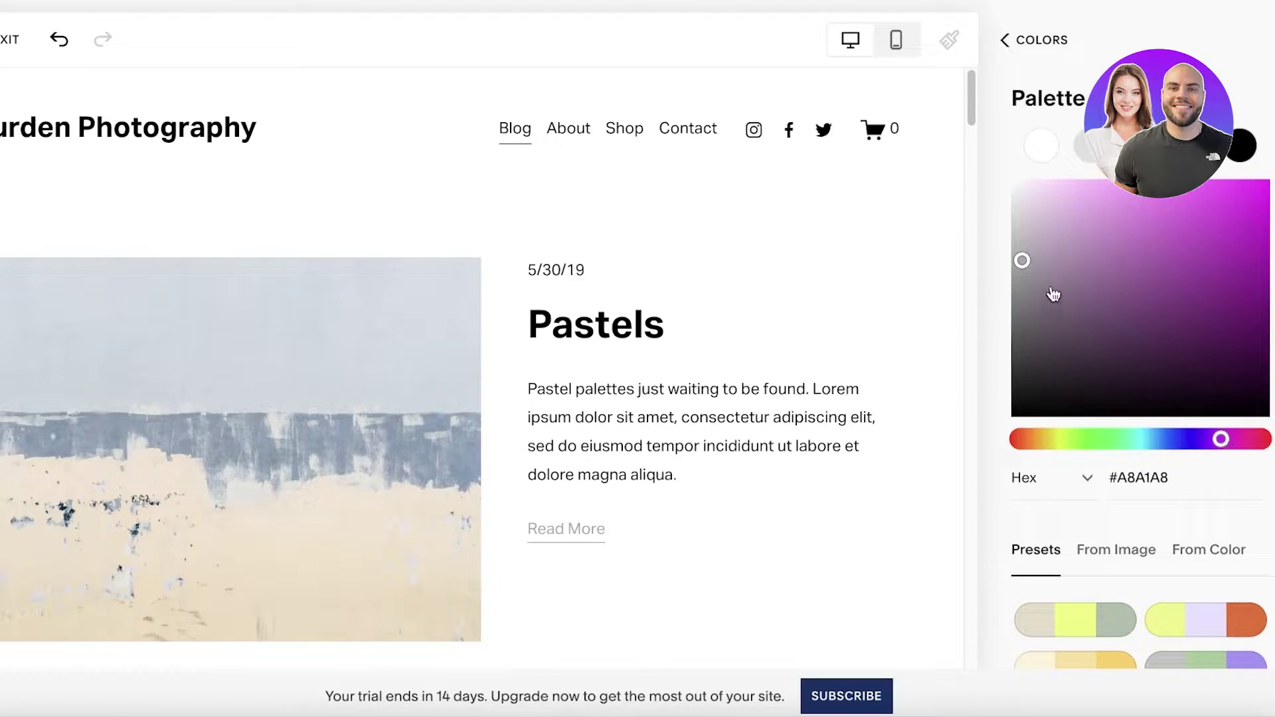
left_click_drag(1053, 294, 1076, 207)
left_click(1232, 439)
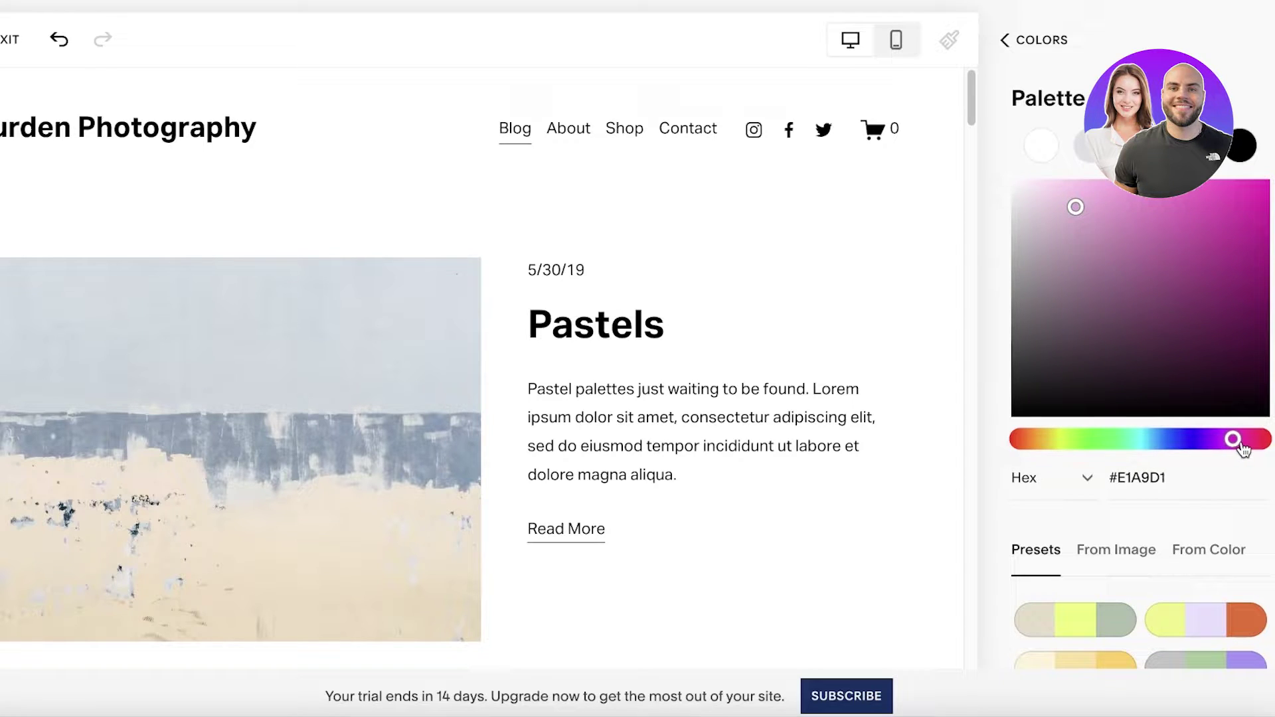
left_click_drag(1241, 443, 1252, 443)
left_click(1234, 441)
left_click(1105, 224)
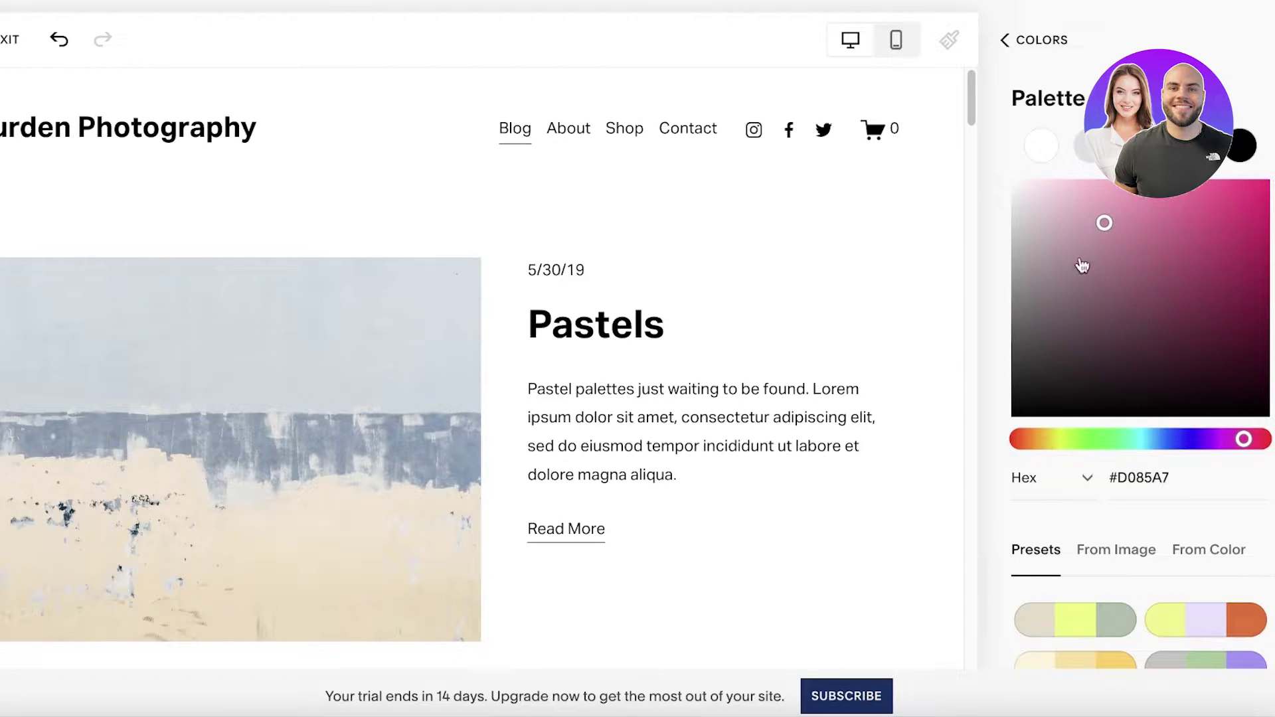
left_click(1108, 243)
- Set the palette's black to dark magenta, HSL 331, 70, 35, and its light gray to pale pink, HSL 331, 100, 97
left_click(1242, 147)
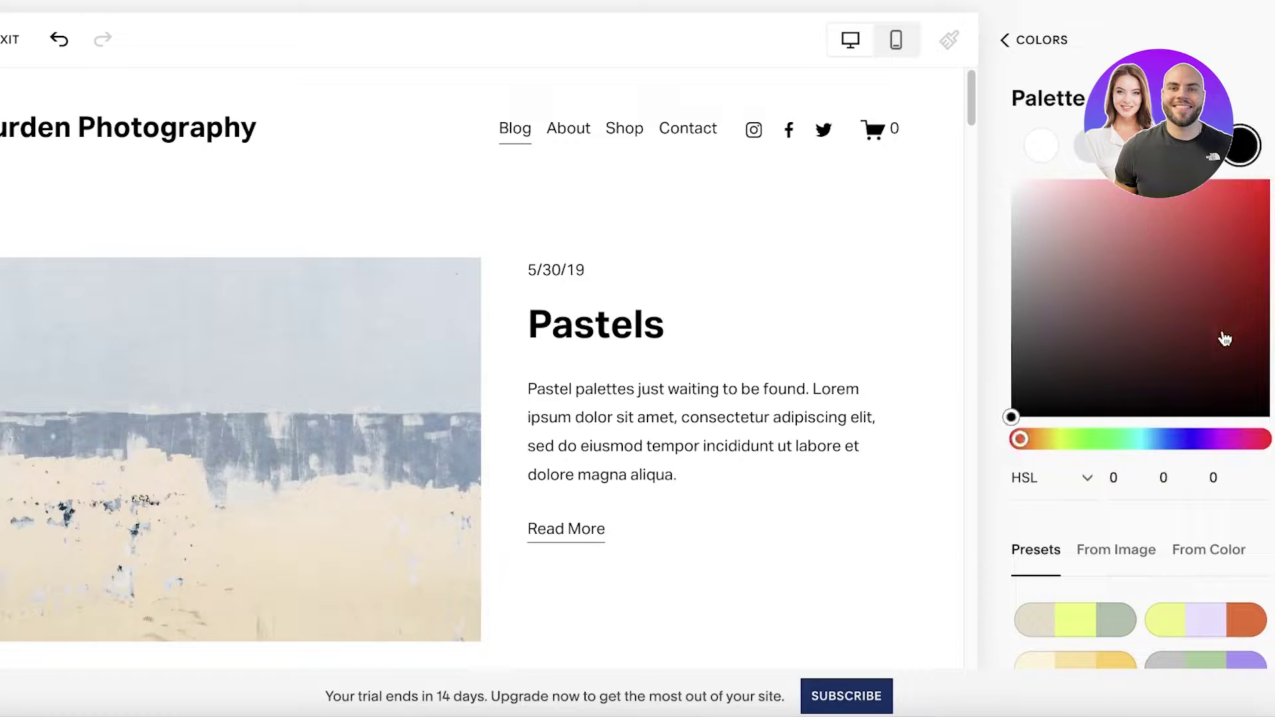
left_click_drag(1232, 452, 1251, 451)
left_click(1224, 275)
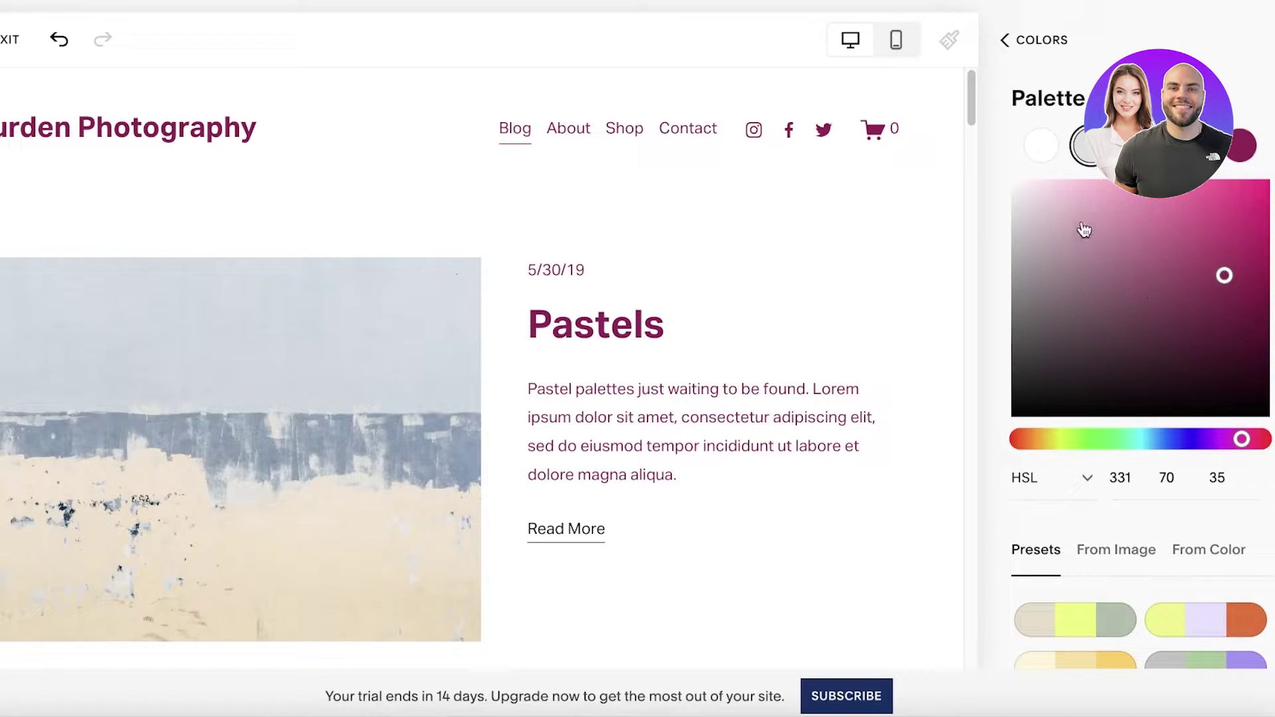
left_click_drag(1084, 230, 1028, 164)
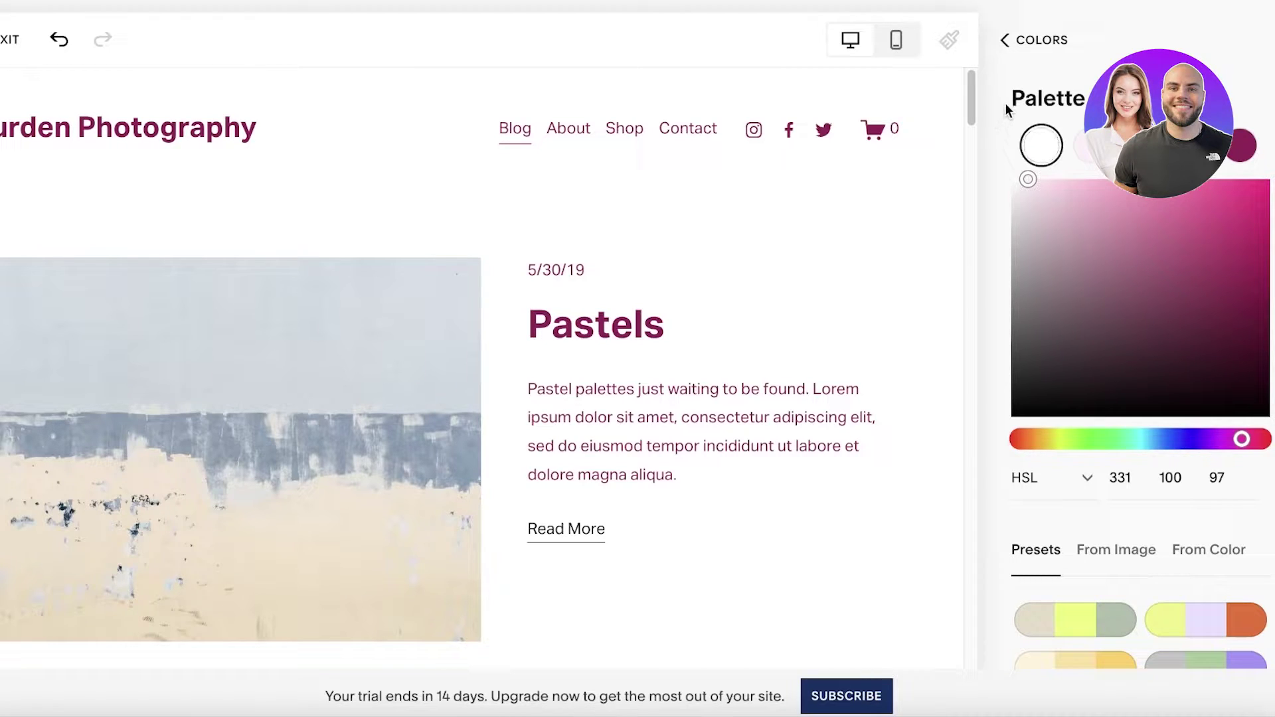
- Look through the preset color palettes in the palette editor and return to the colors overview
scroll(1129, 356, "down", 5)
scroll(1136, 237, "up", 5)
scroll(1076, 277, "down", 5)
scroll(1079, 259, "up", 4)
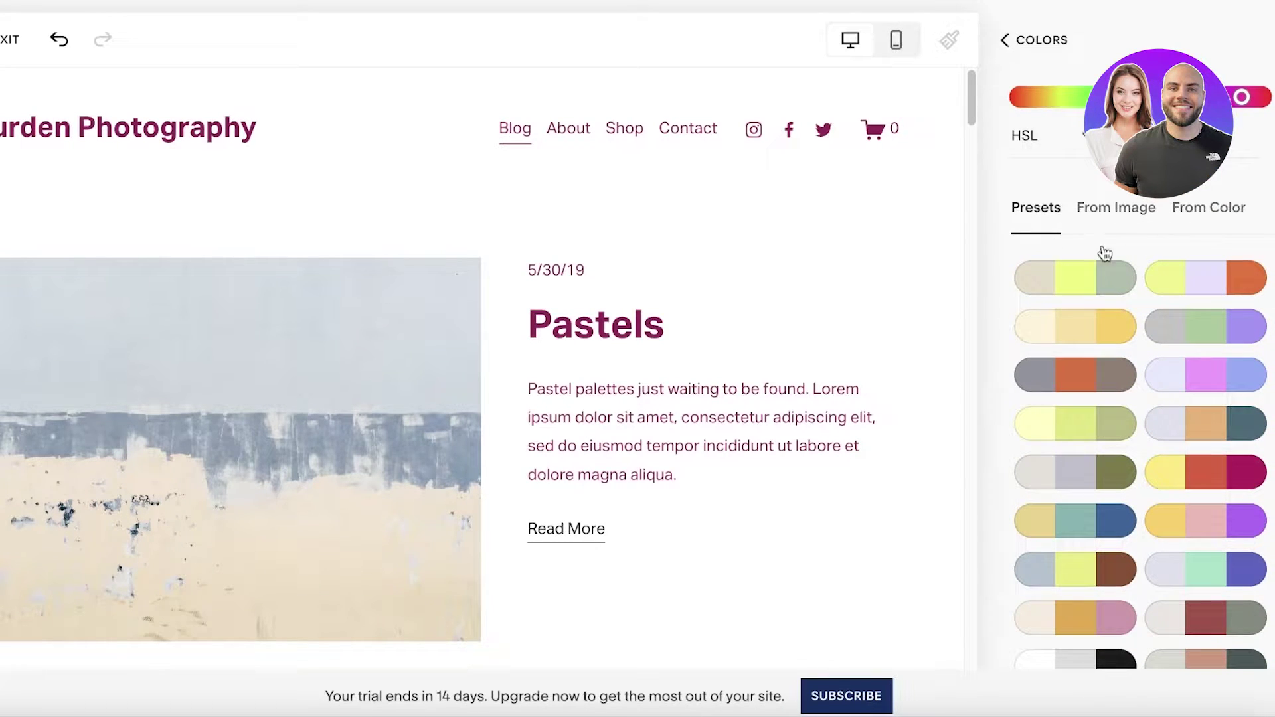
scroll(1103, 266, "down", 7)
scroll(1125, 344, "up", 7)
scroll(1125, 339, "down", 7)
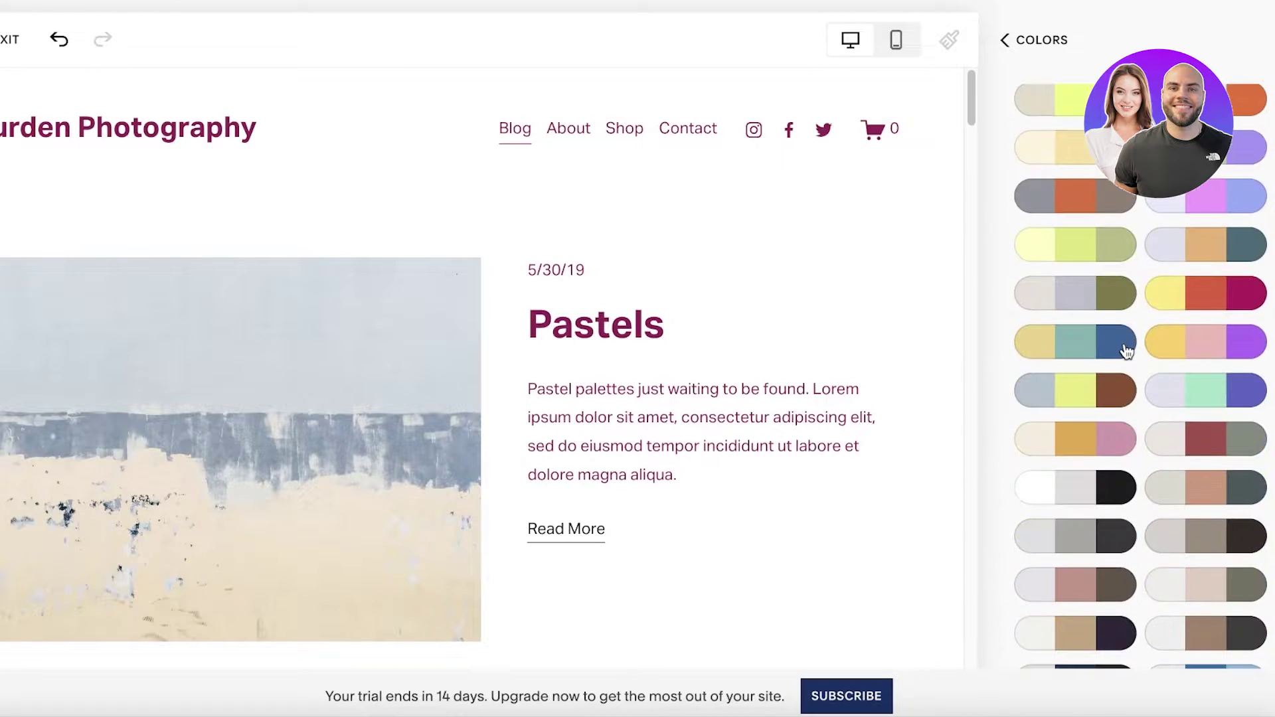
scroll(1128, 342, "up", 7)
scroll(1129, 350, "up", 1)
scroll(1129, 352, "down", 2)
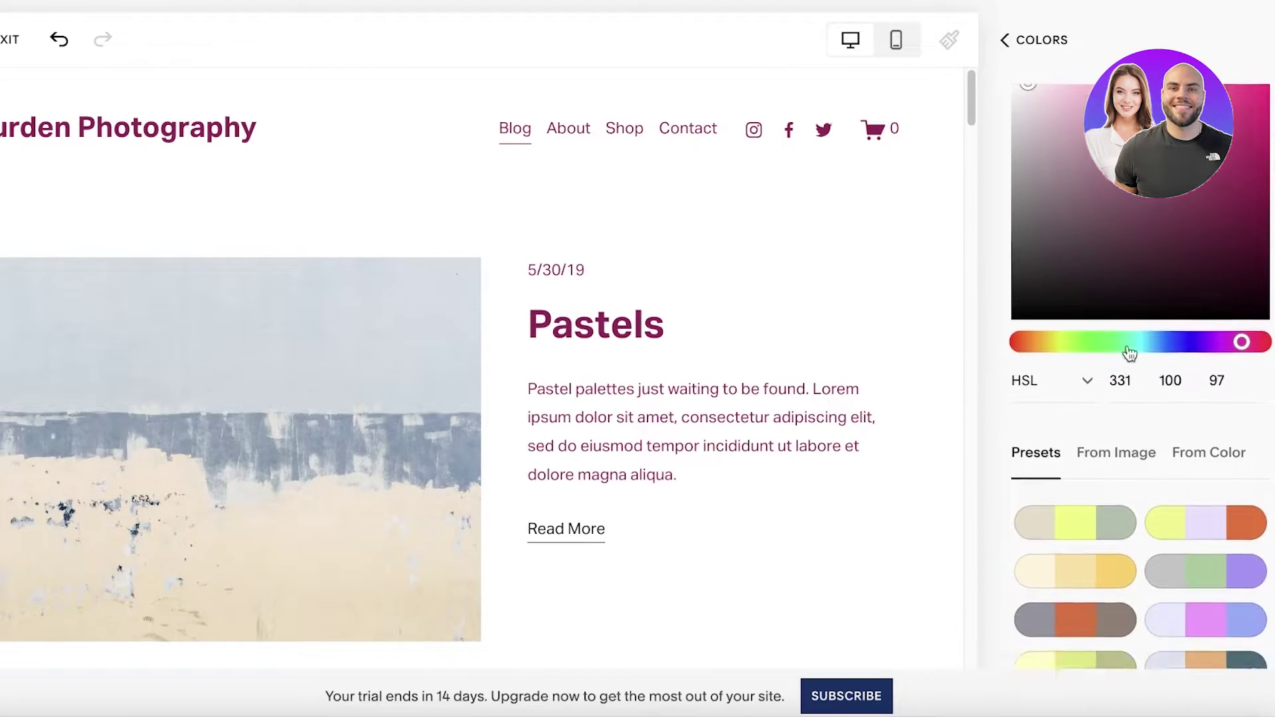
scroll(1206, 428, "up", 1)
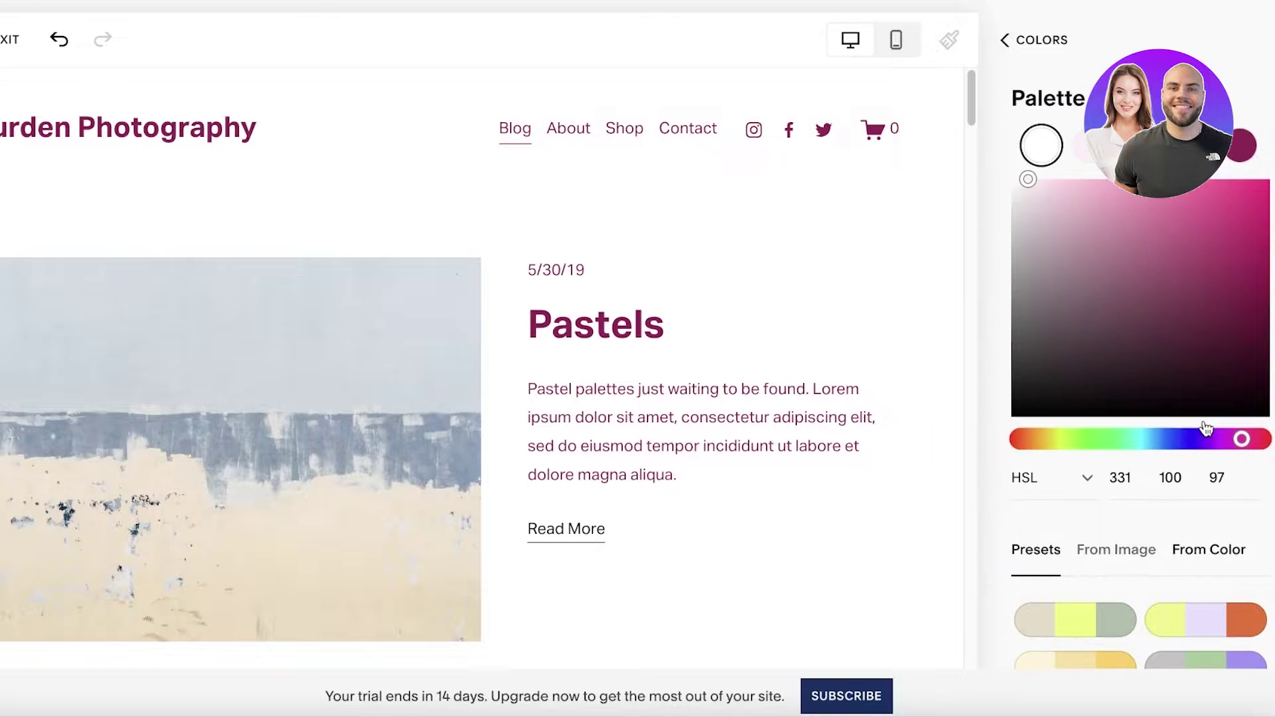
left_click(1005, 40)
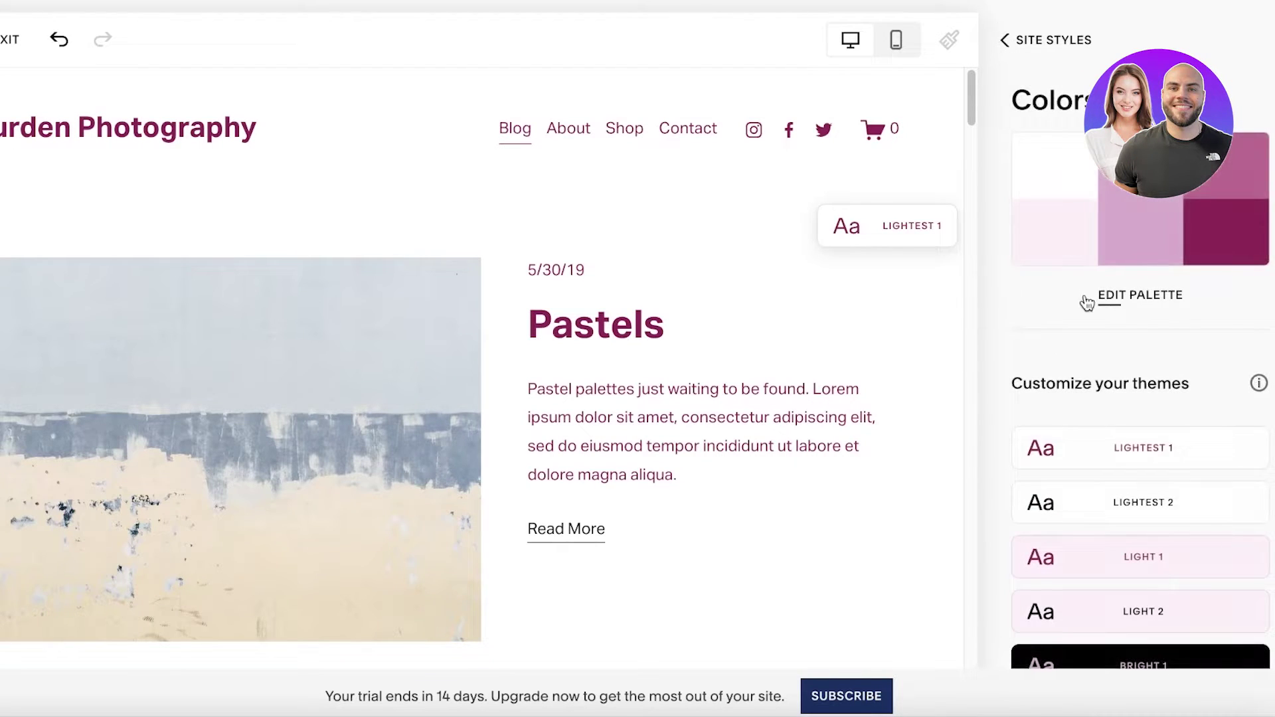
- Look through the site's color themes, opening Light 1 and a second theme to examine their element colors
scroll(1175, 202, "down", 1)
scroll(1175, 203, "down", 3)
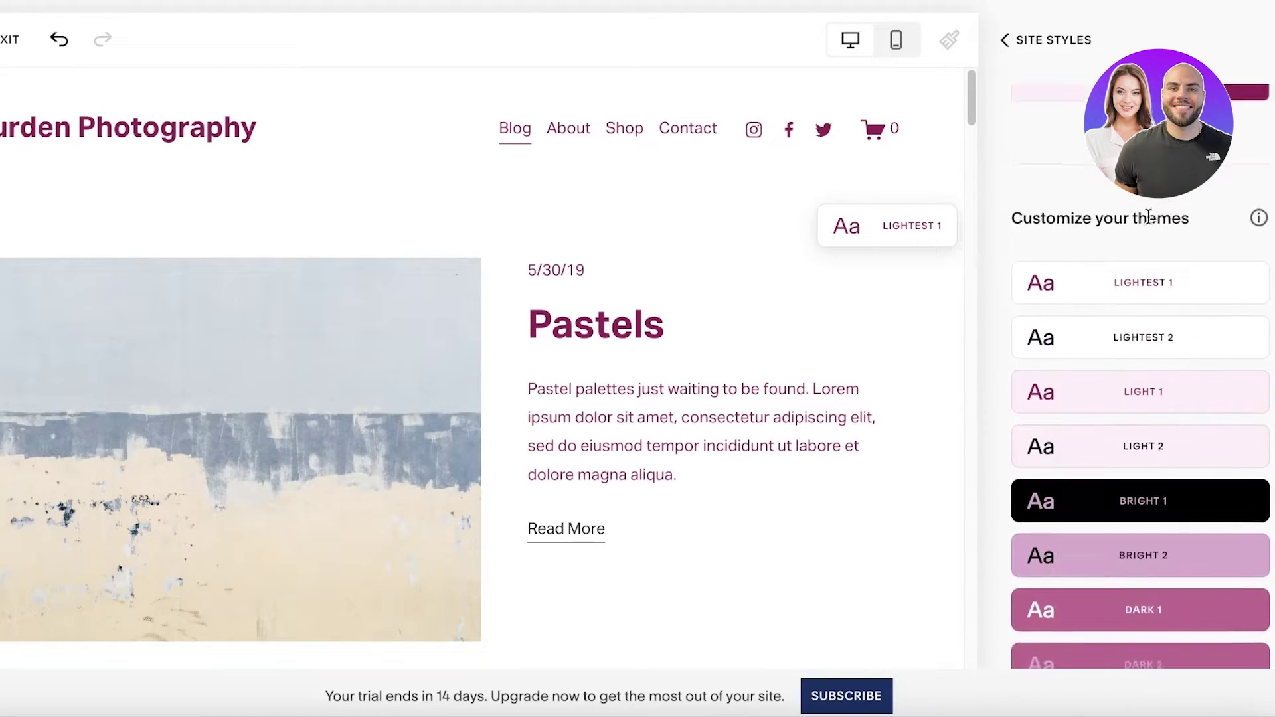
scroll(1136, 531, "down", 3)
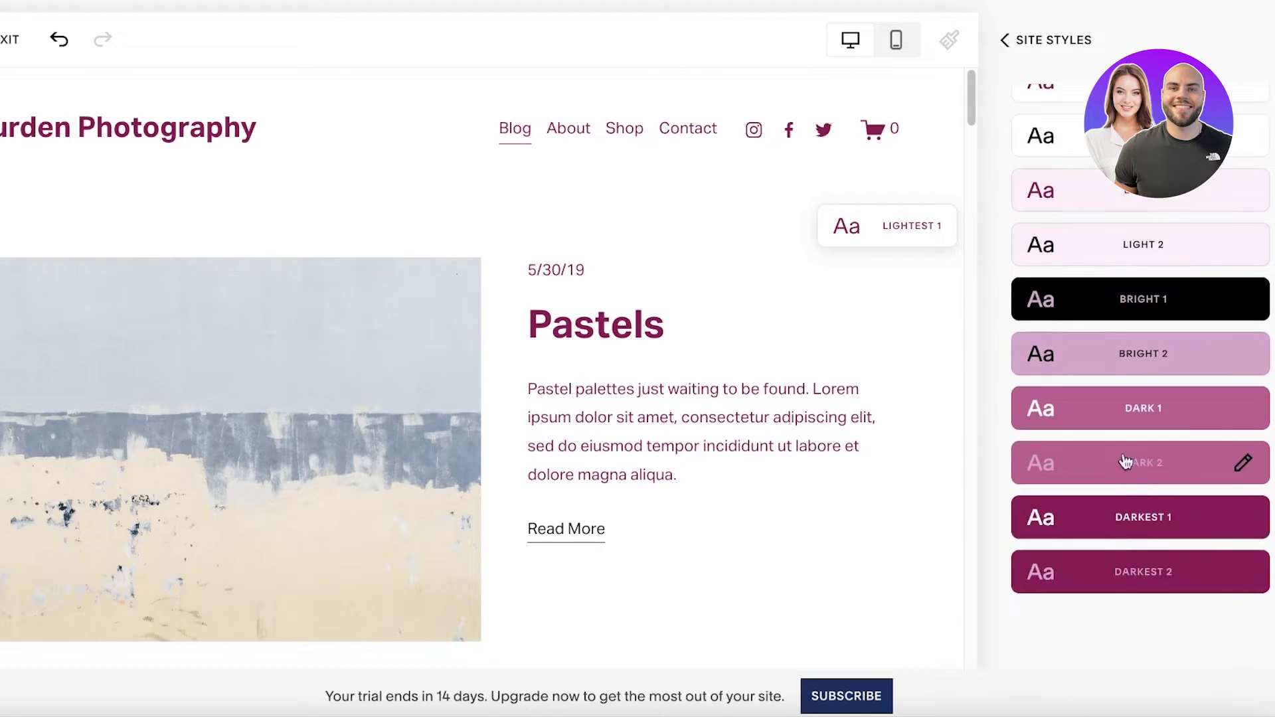
scroll(1102, 266, "up", 4)
scroll(1137, 458, "down", 1)
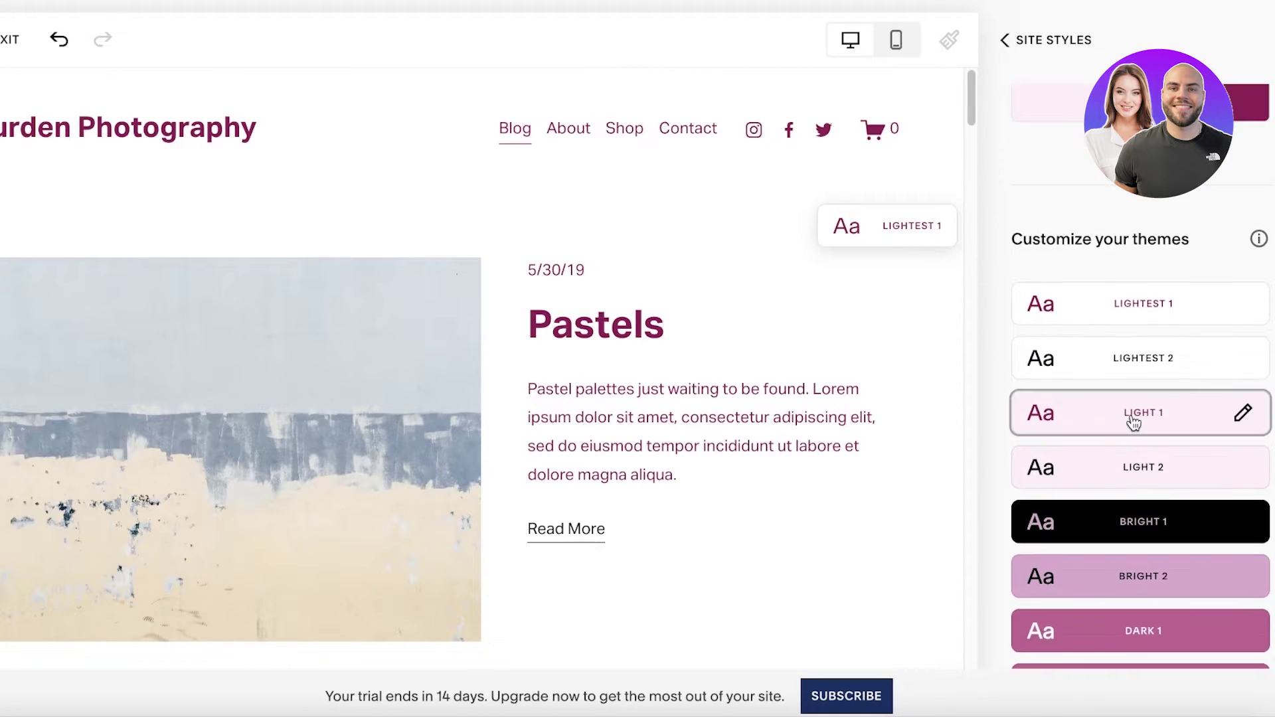
left_click(1131, 417)
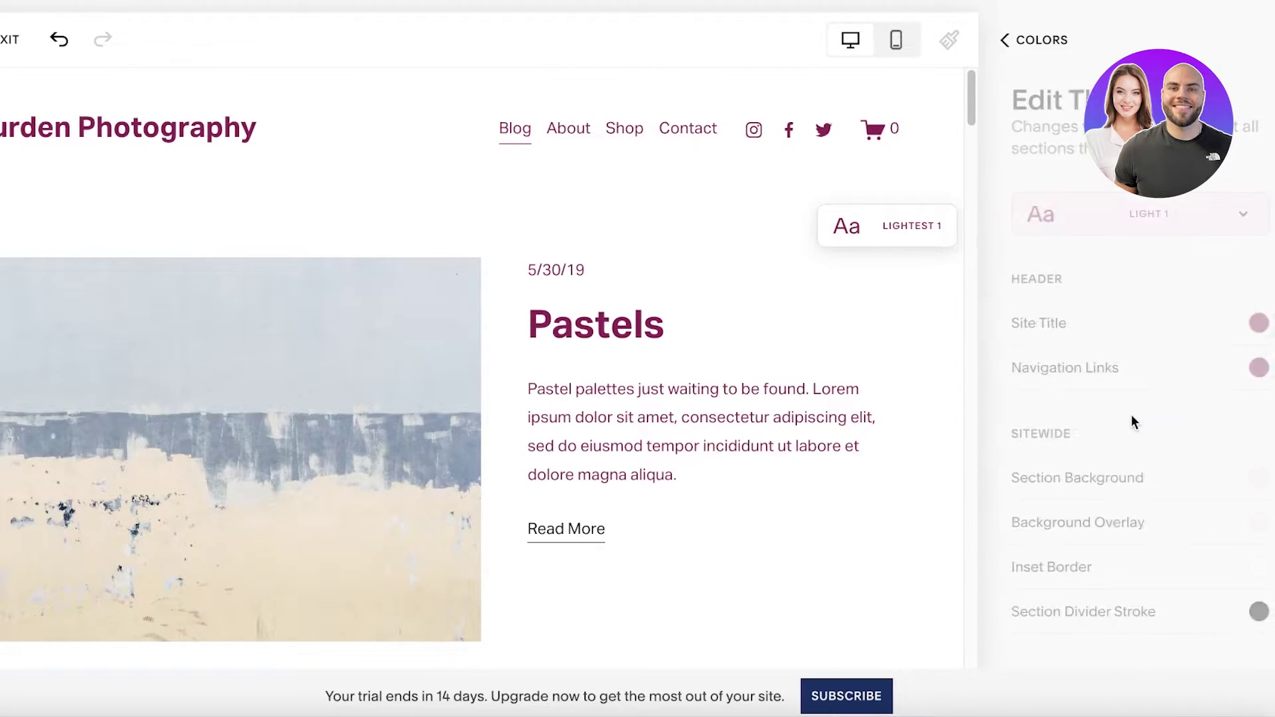
left_click(1008, 44)
left_click(1124, 504)
scroll(1050, 214, "down", 15)
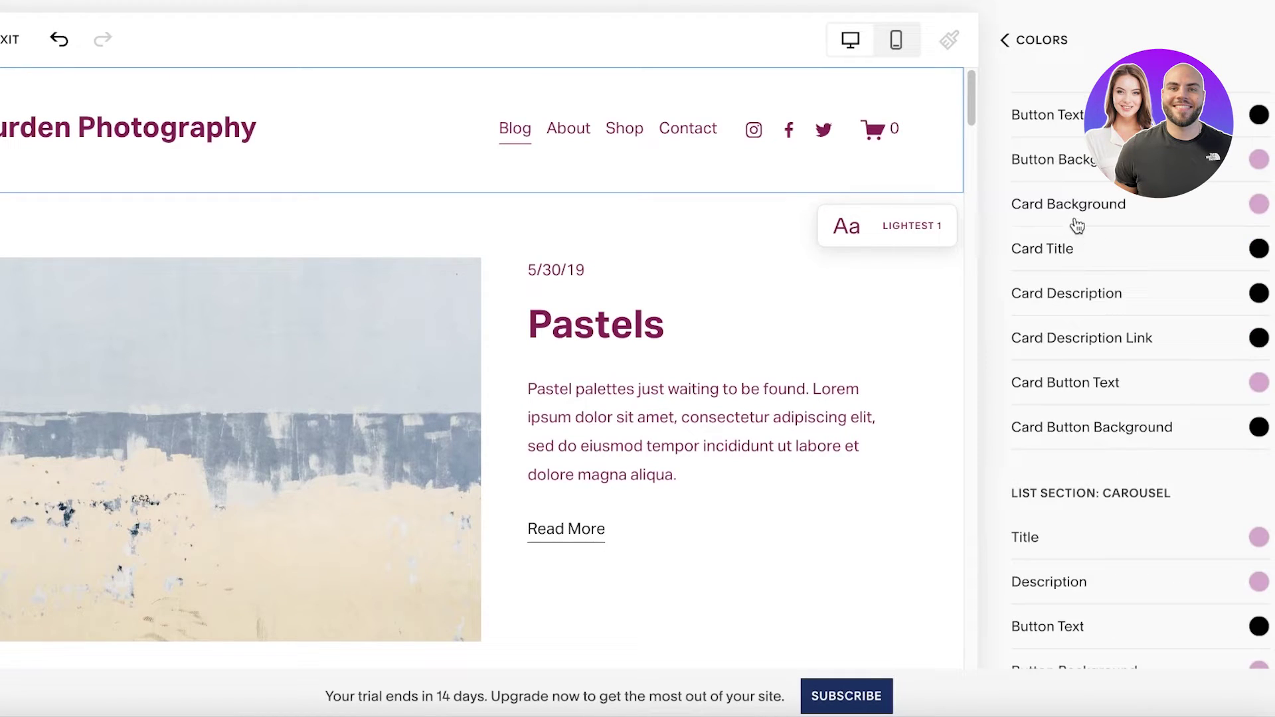
scroll(1077, 226, "down", 5)
left_click(1004, 39)
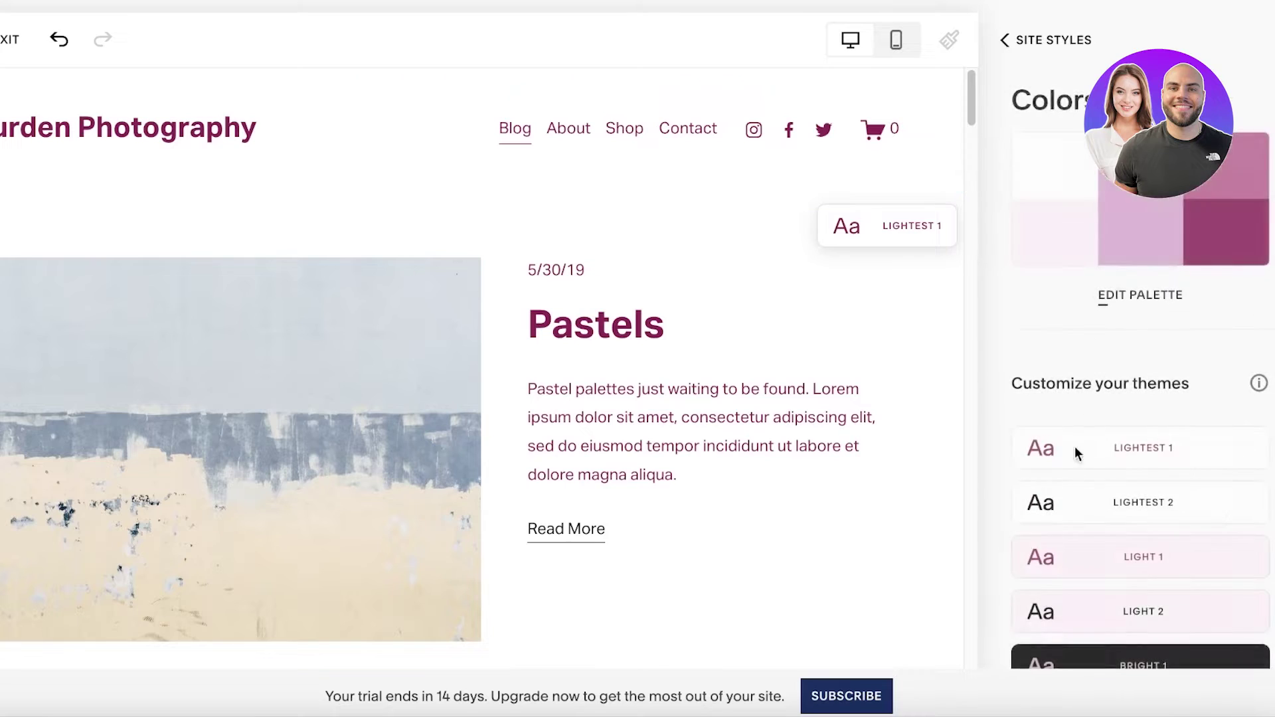
- Examine the element color settings of the Light 2 and Lightest 1 themes and return to the colors overview
scroll(1075, 446, "down", 5)
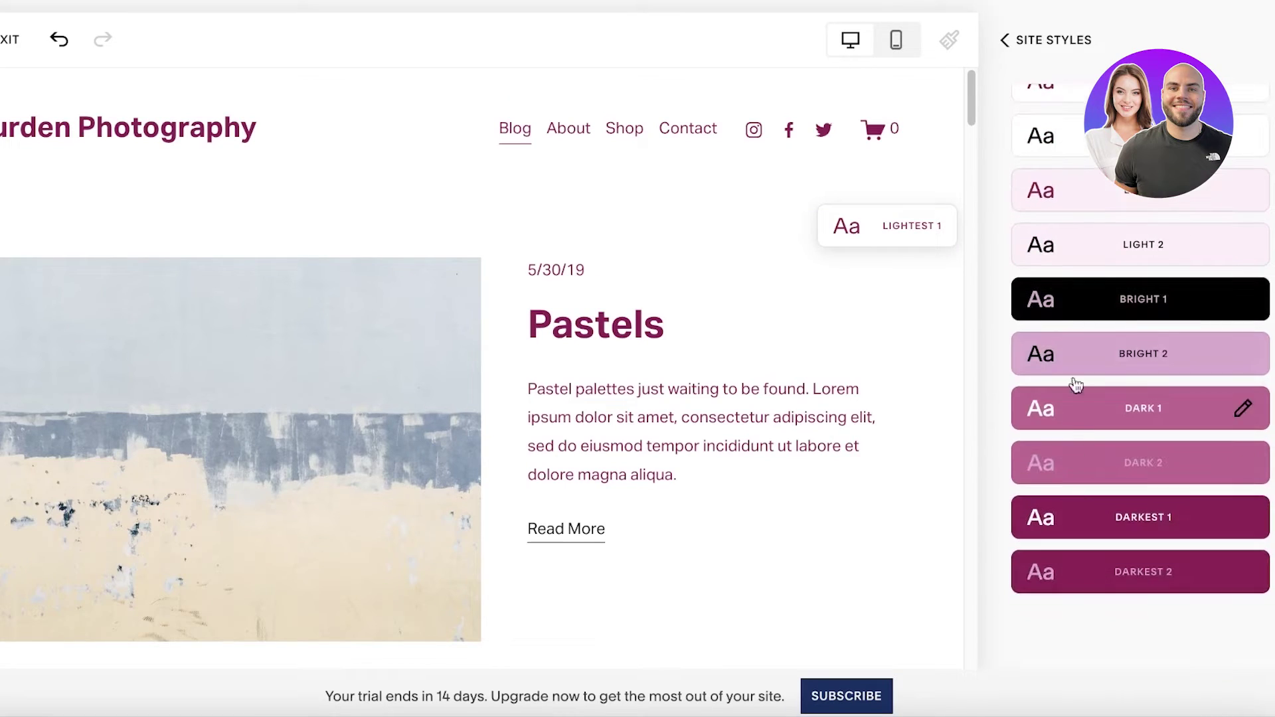
left_click(1113, 265)
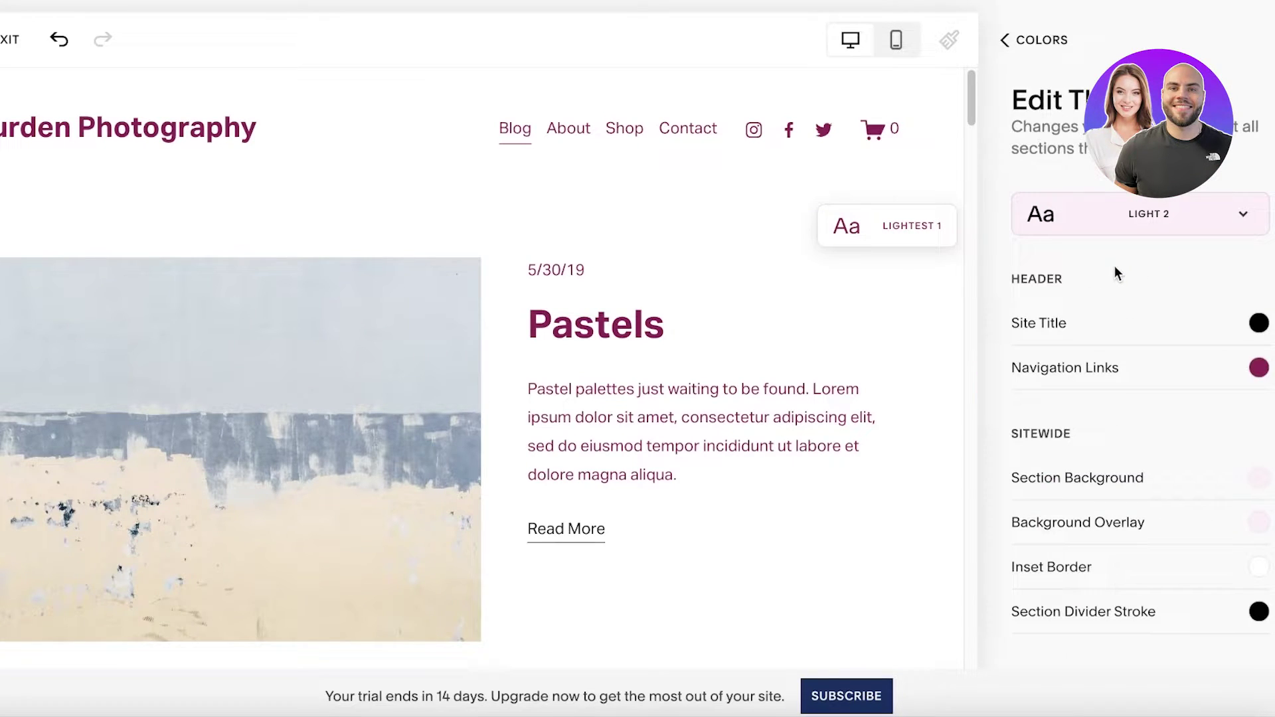
left_click(999, 43)
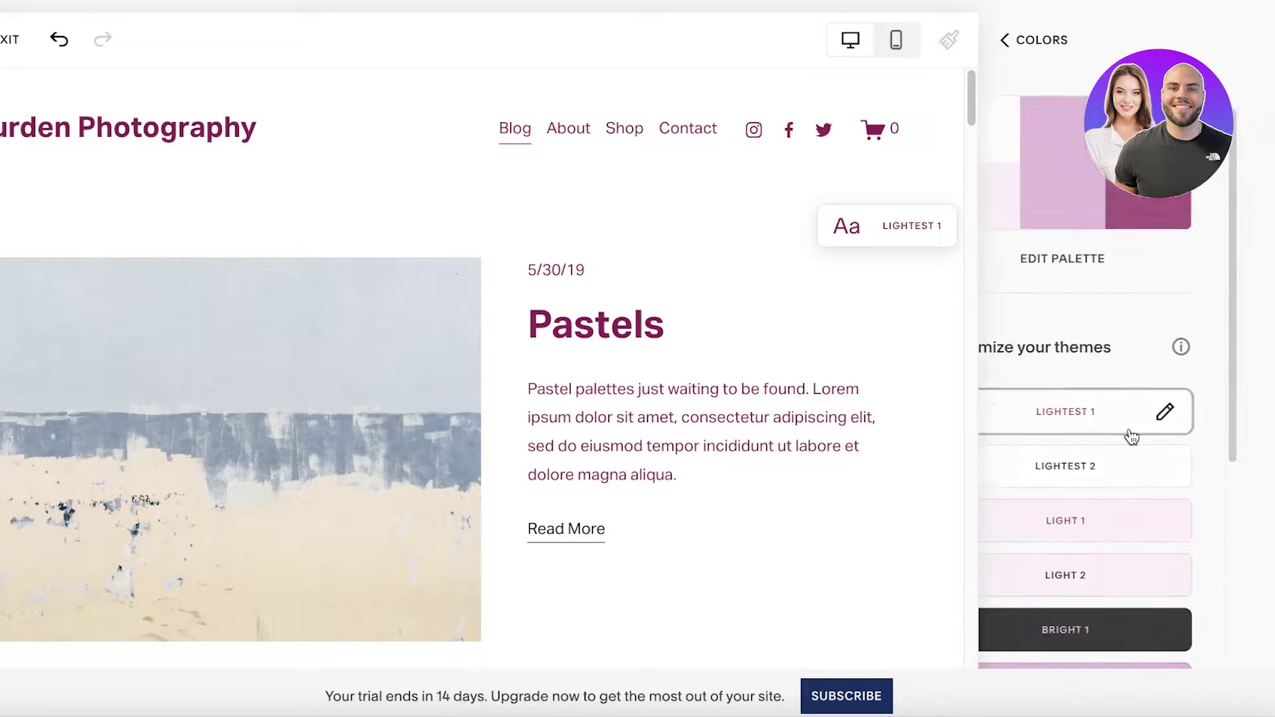
left_click(1129, 439)
scroll(1113, 427, "down", 10)
scroll(1046, 346, "down", 12)
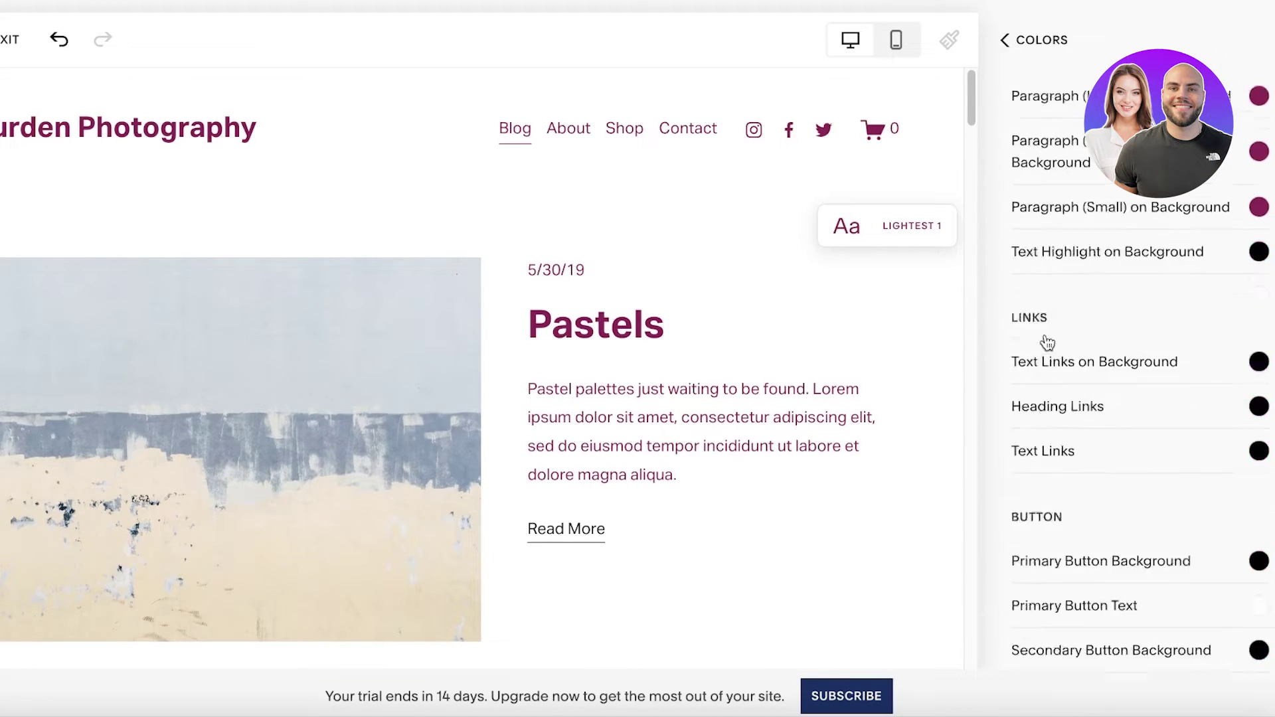
left_click(1006, 45)
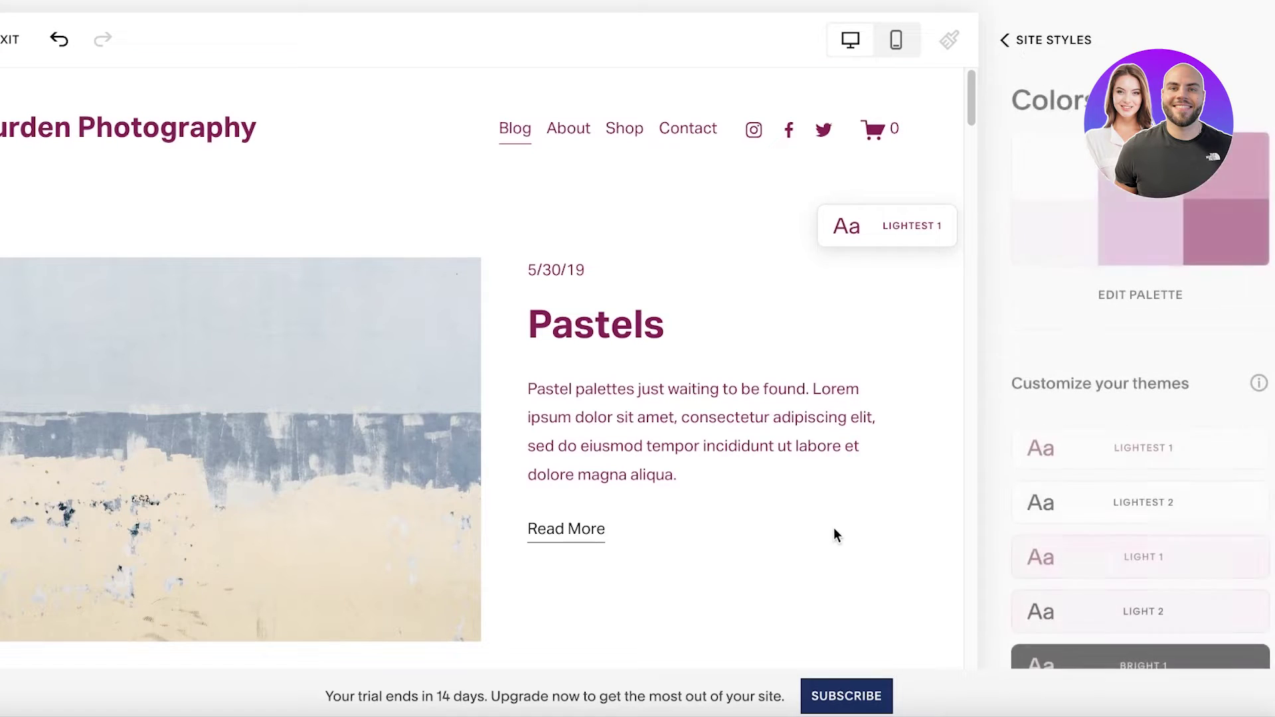
- Close the site styles, dismiss the error dialog and leave the page editor
left_click(994, 38)
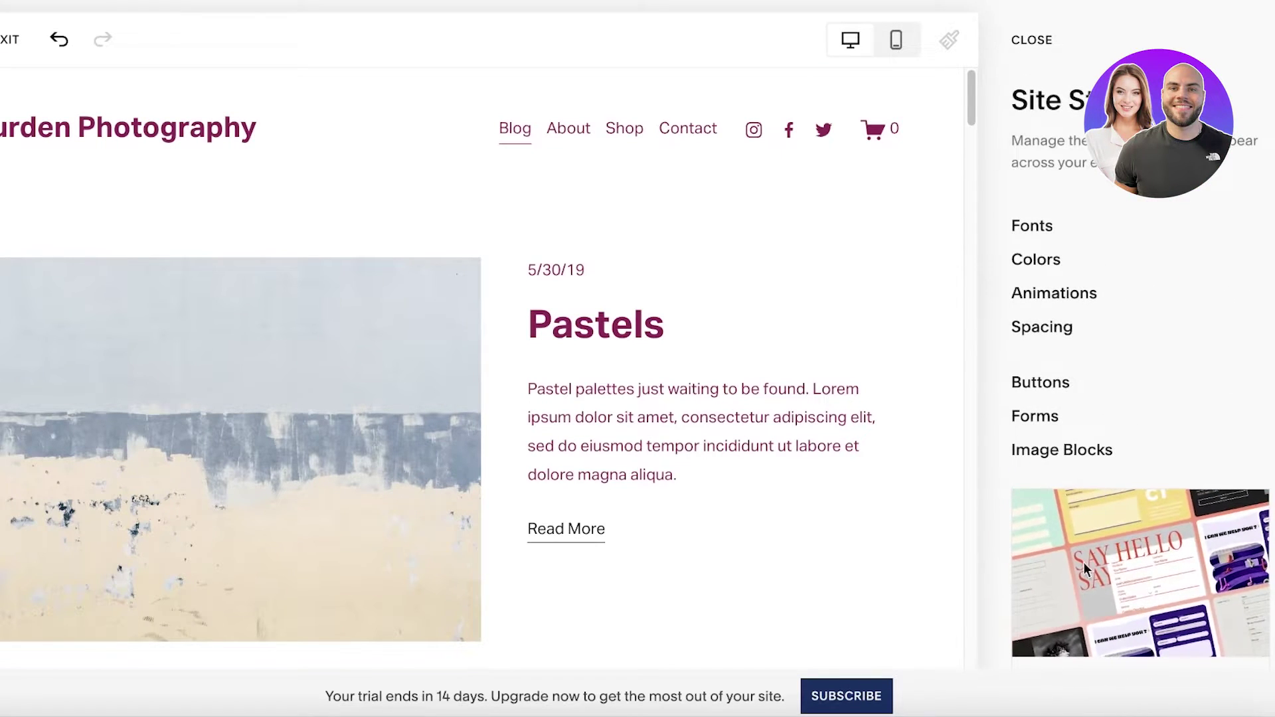
left_click(1038, 44)
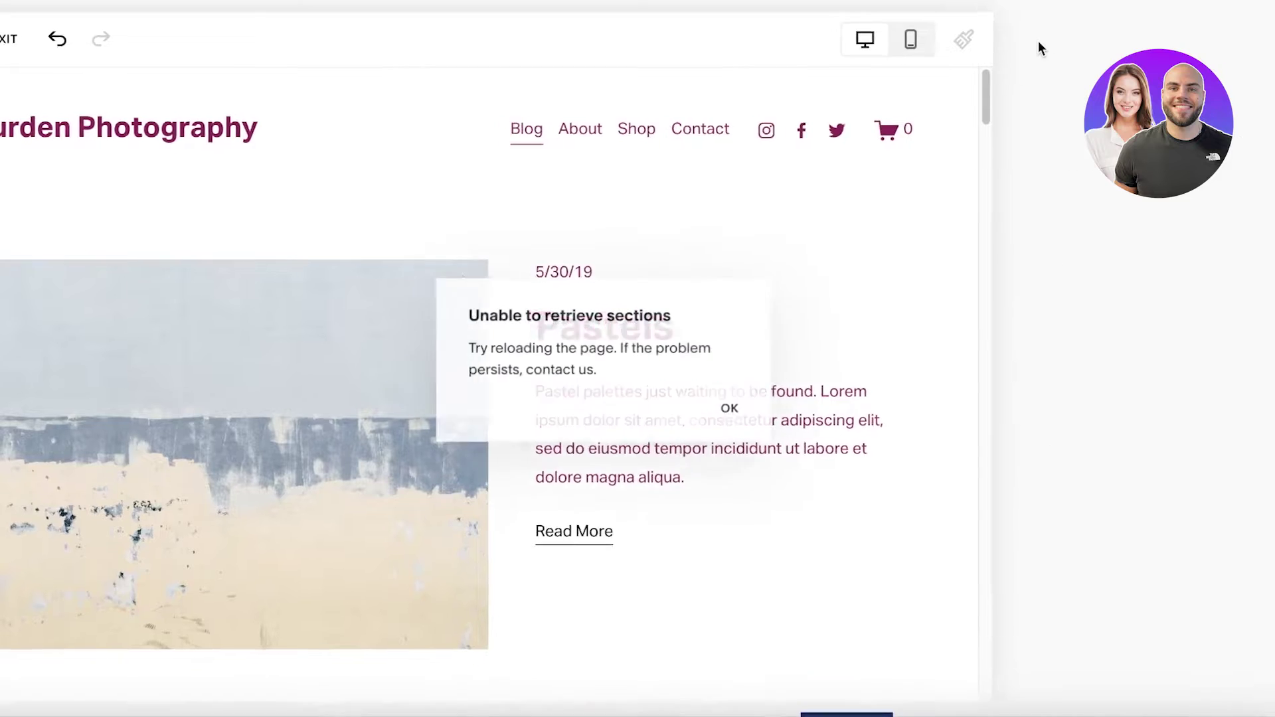
left_click(733, 415)
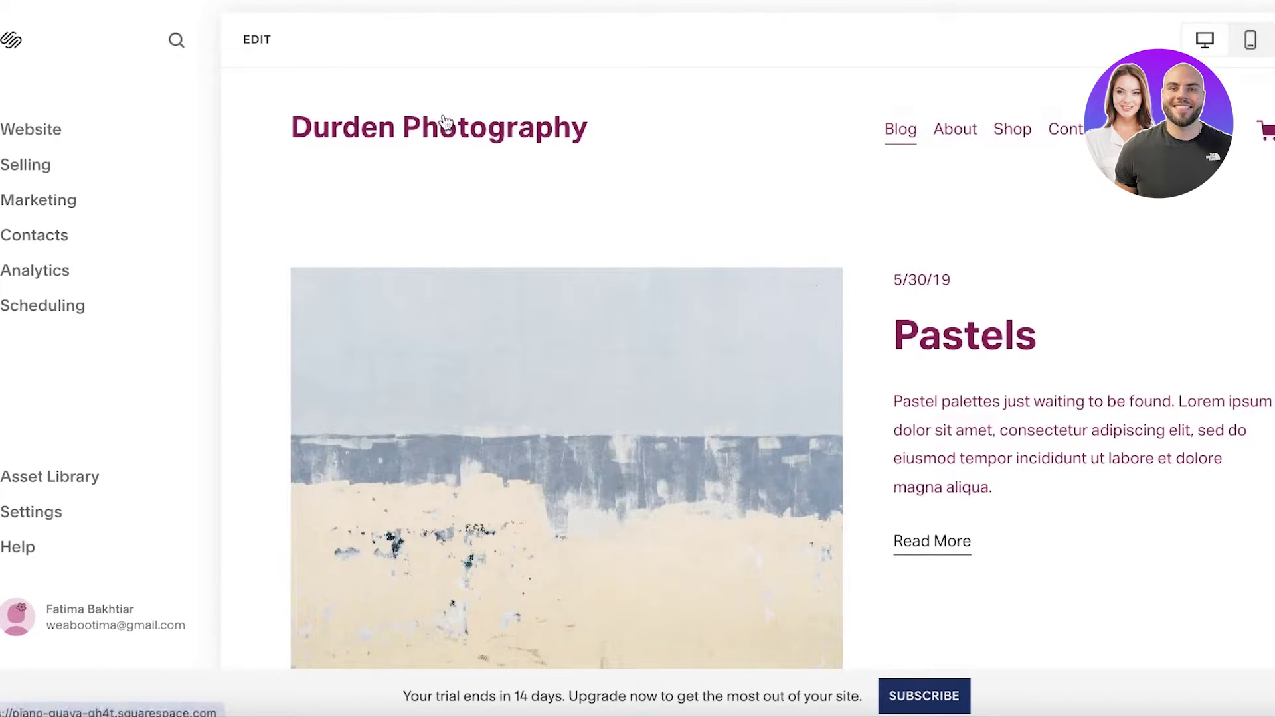
- Open the website's pages overview, look through its sections and collapse the Not Linked page list
left_click(34, 130)
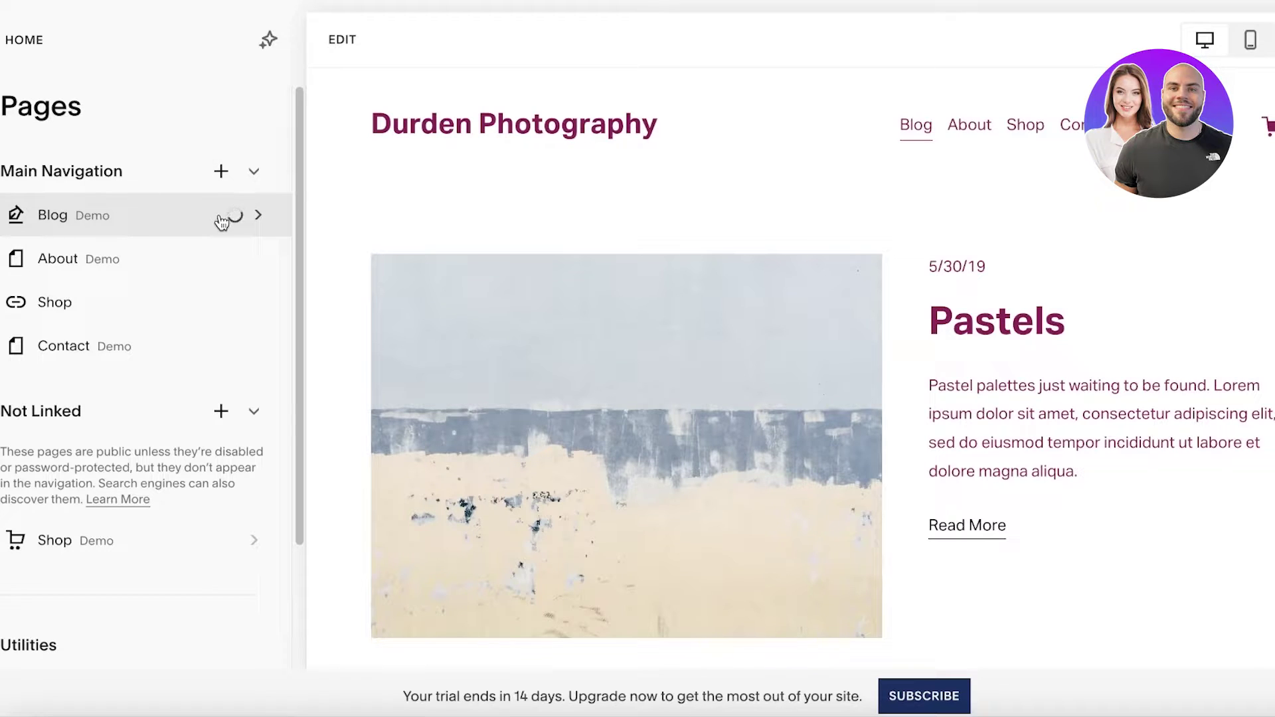
scroll(222, 222, "down", 2)
scroll(128, 259, "up", 2)
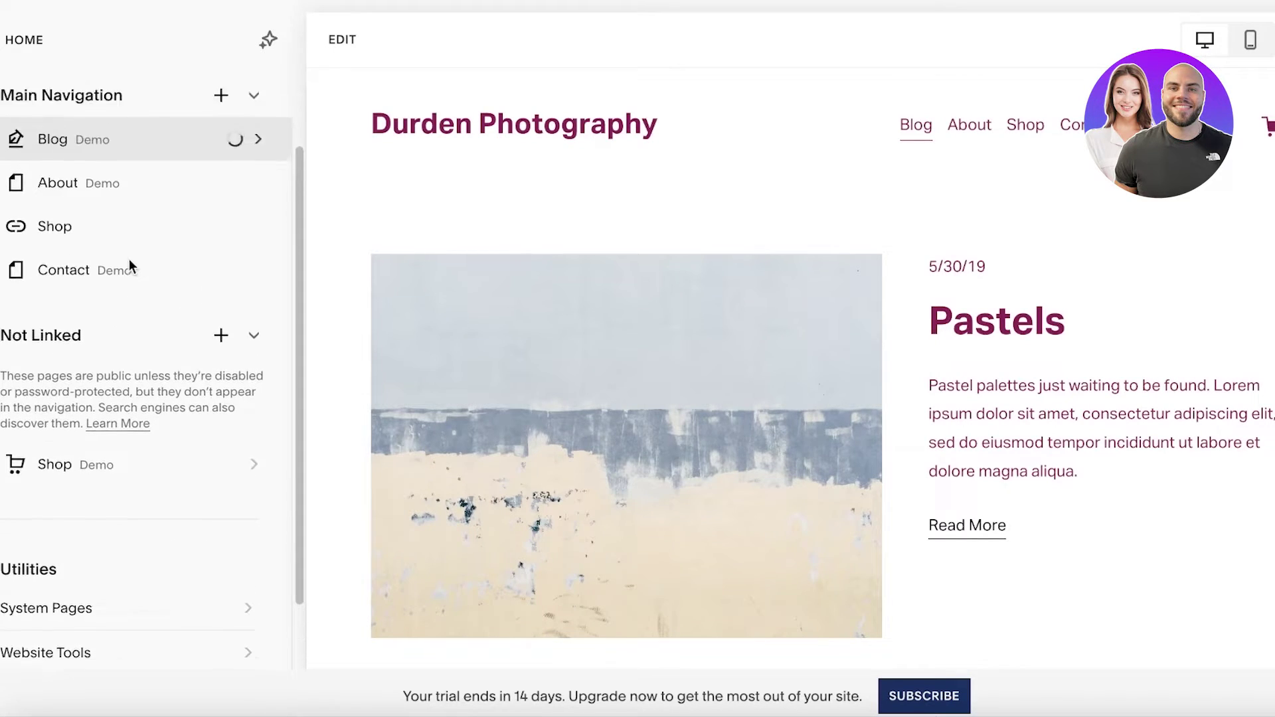
left_click(246, 412)
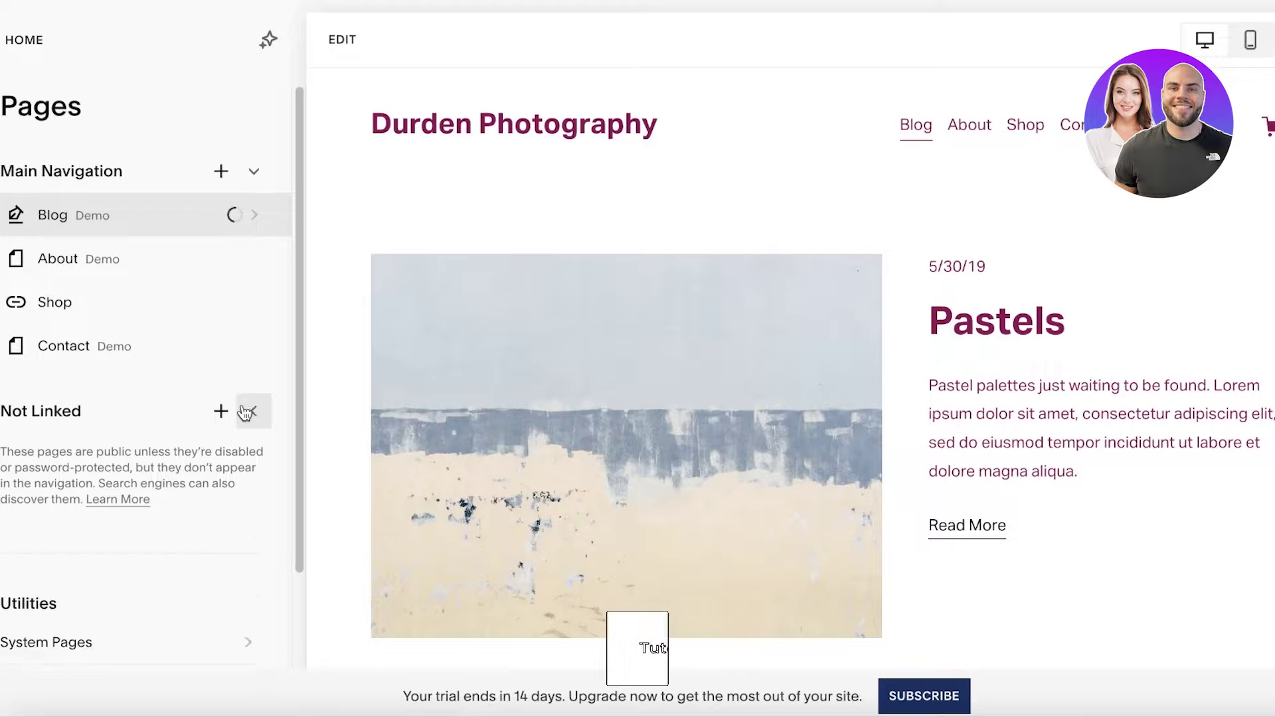
scroll(234, 521, "down", 1)
scroll(233, 518, "down", 1)
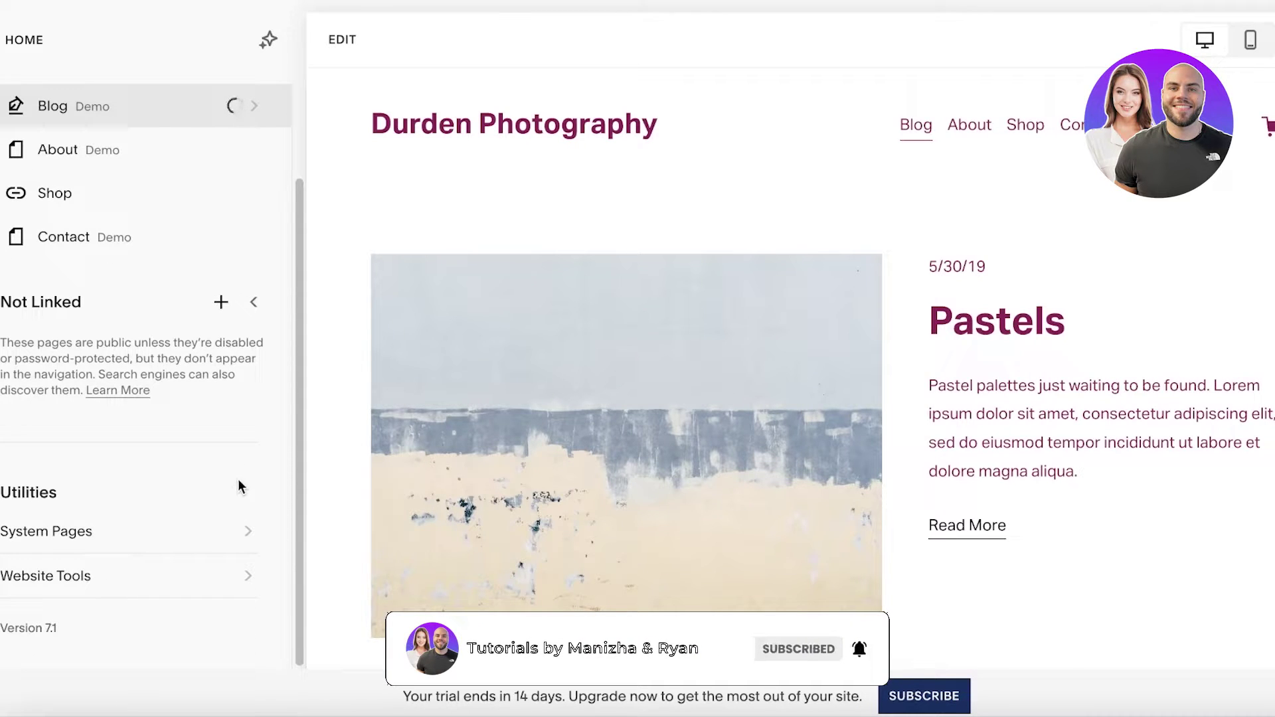
scroll(219, 431, "up", 2)
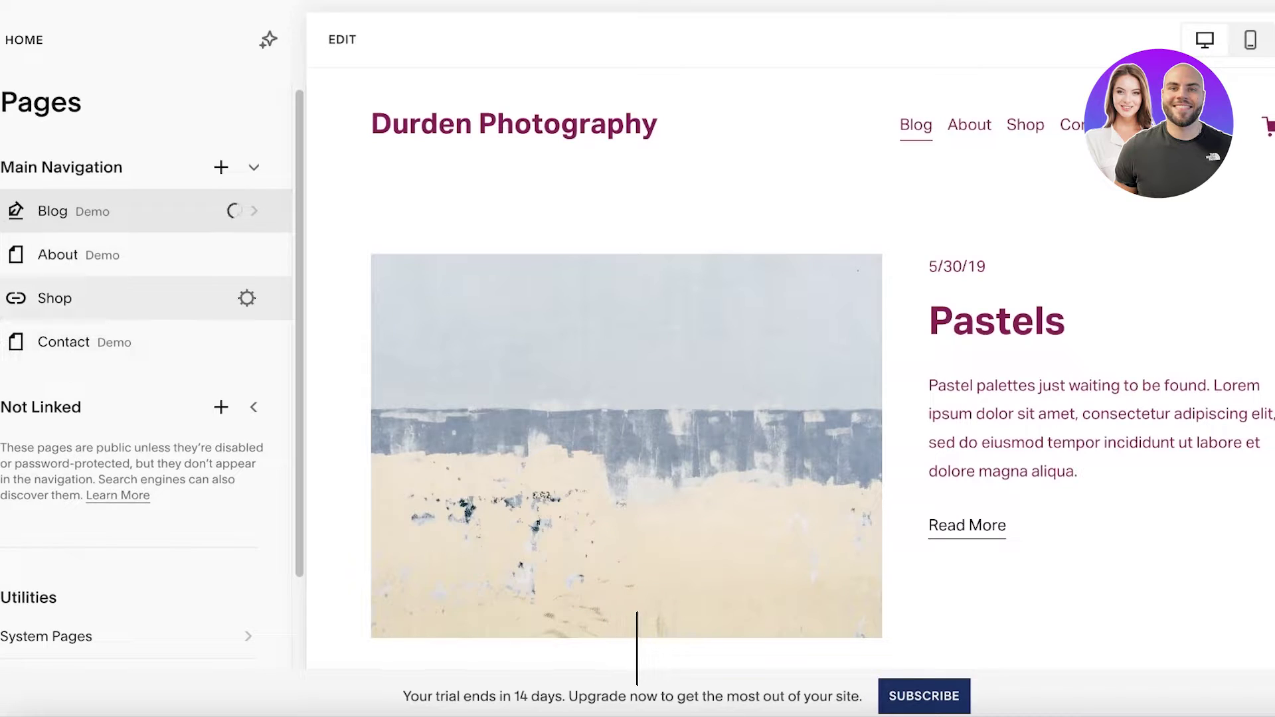
- Open the Blog page's post list, view the Pastels post and open that post's settings
key("Delete")
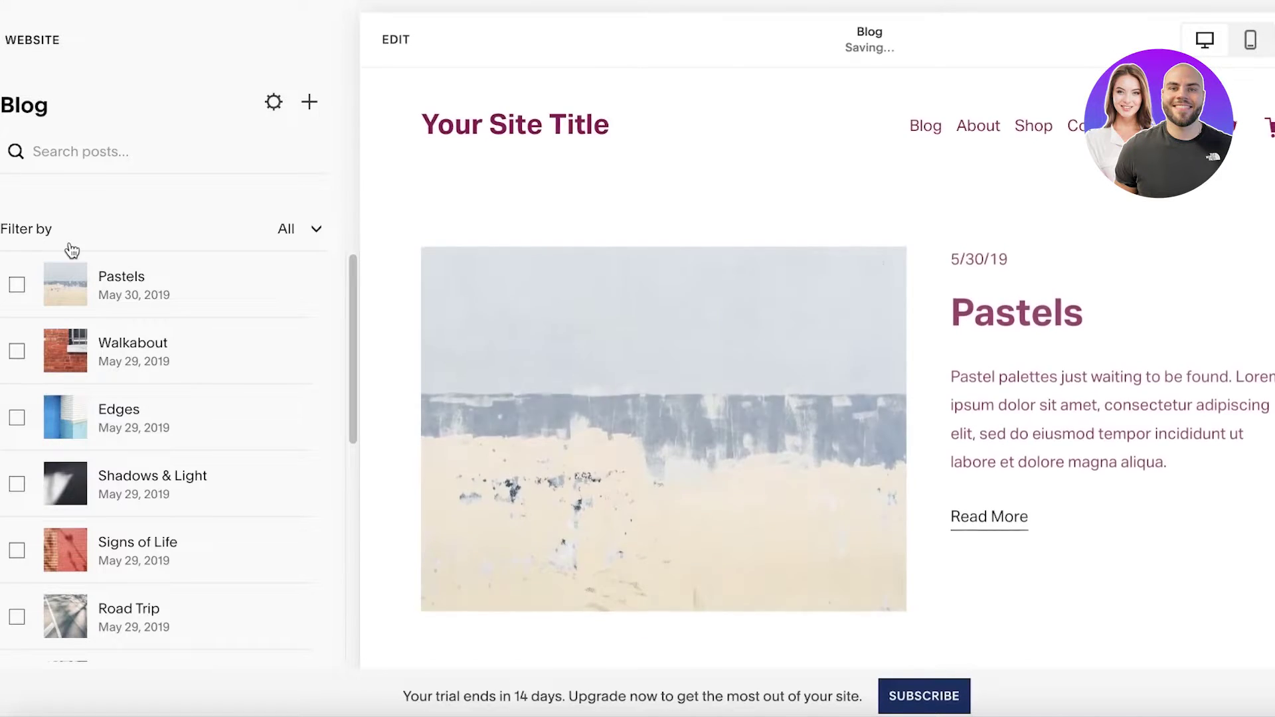
left_click(93, 289)
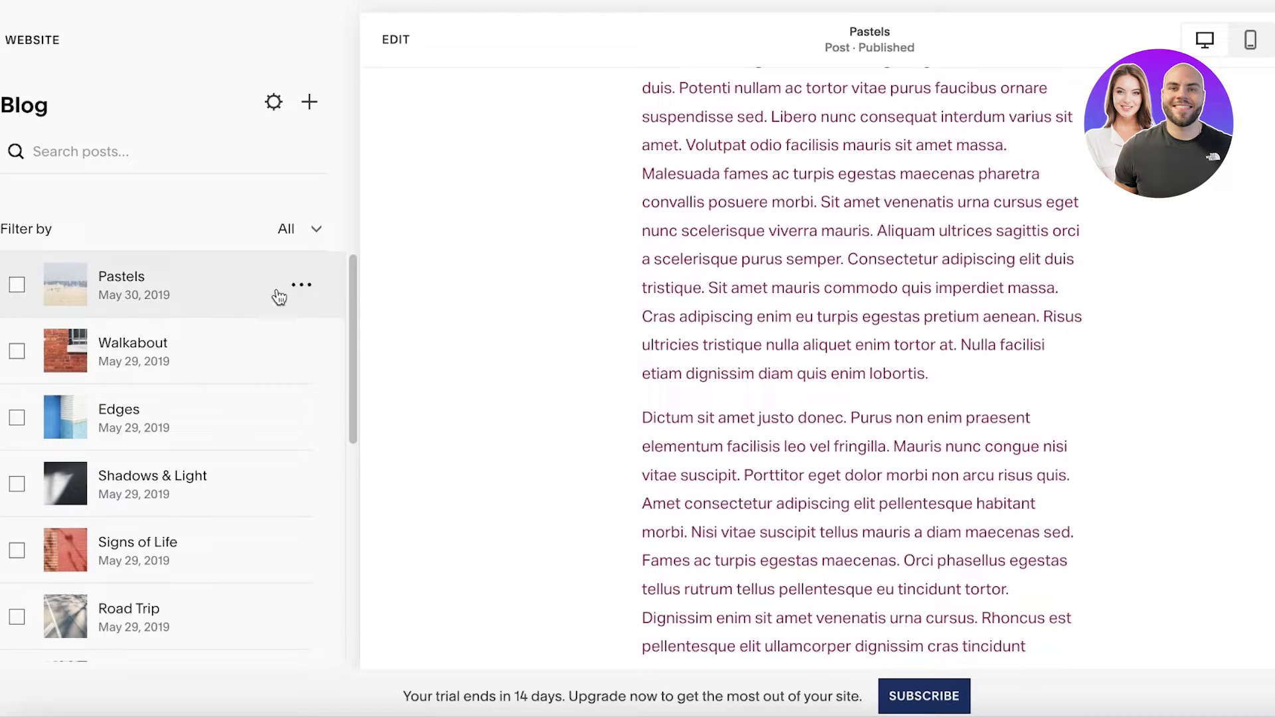
left_click(301, 285)
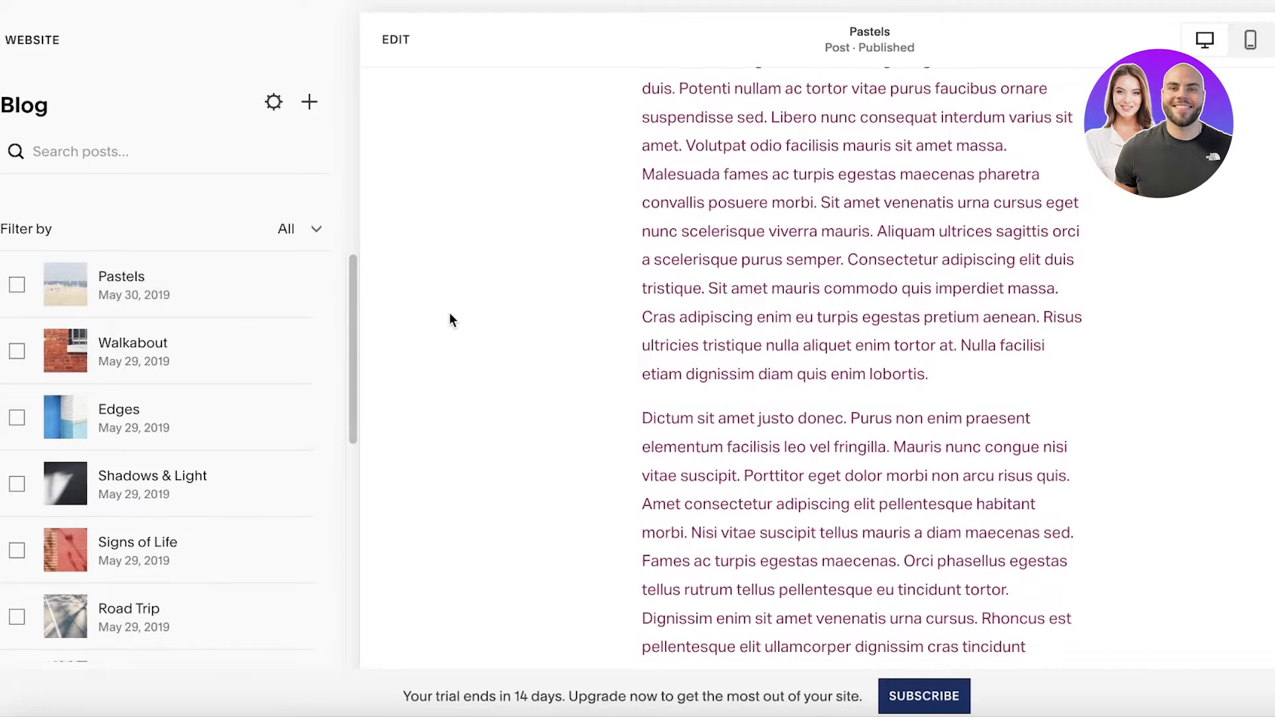
left_click(298, 289)
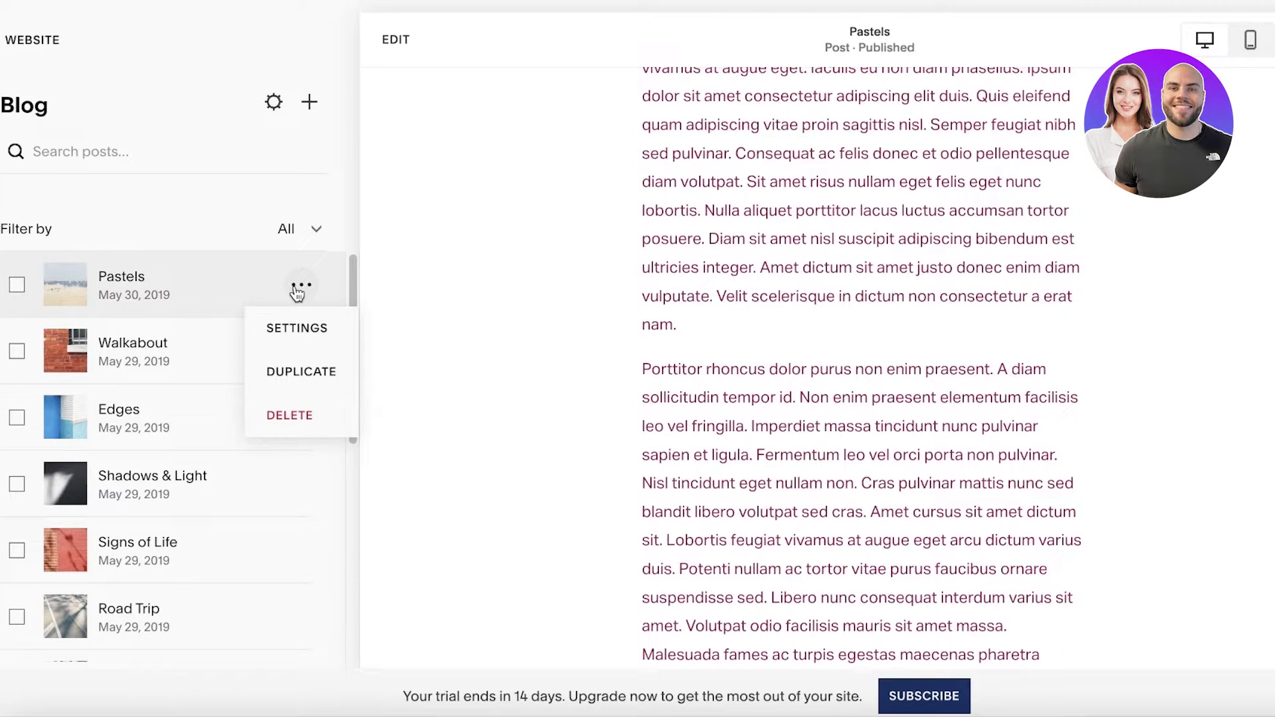
left_click(296, 330)
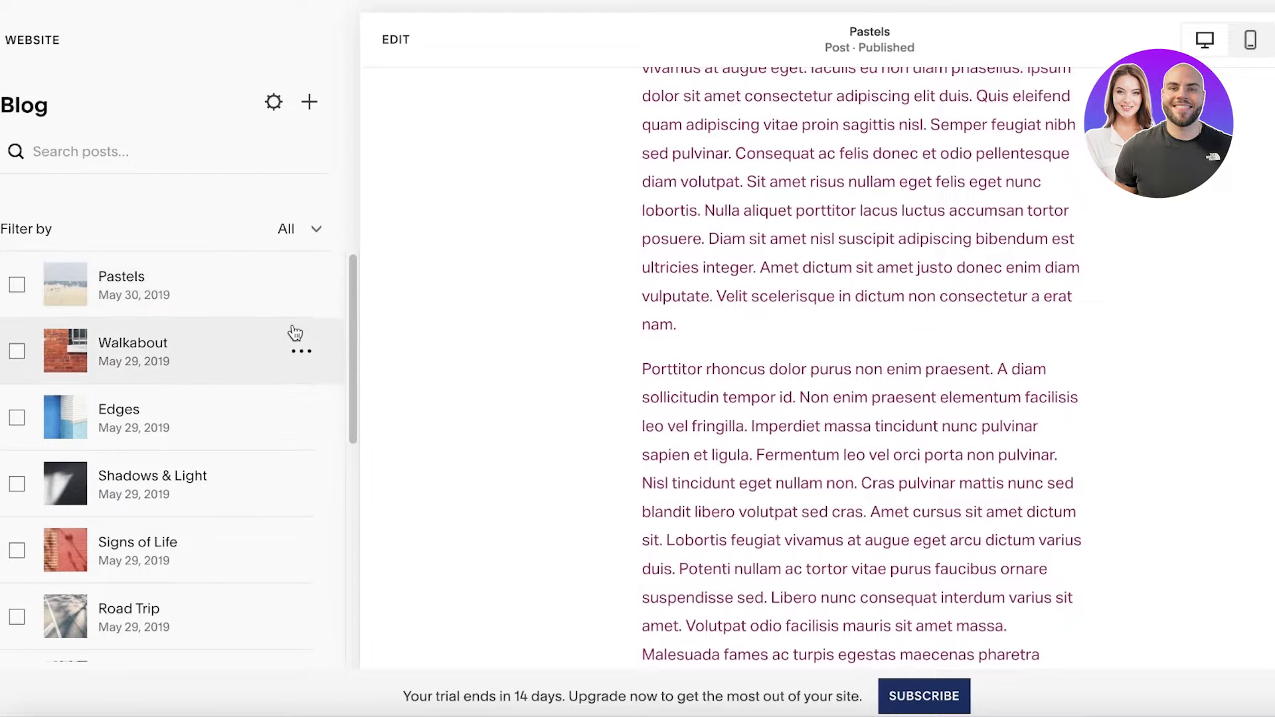
- Examine the Pastels post's content settings, close them and return to the website's pages overview
scroll(670, 219, "down", 7)
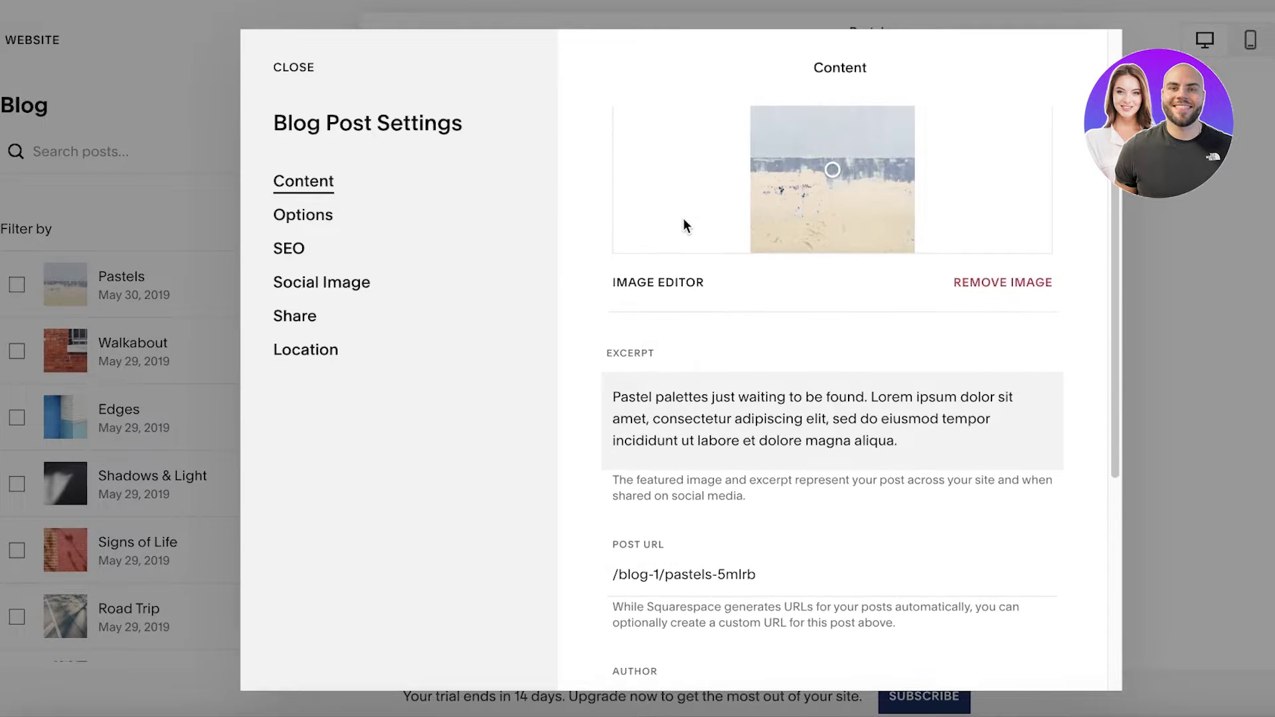
scroll(643, 249, "up", 7)
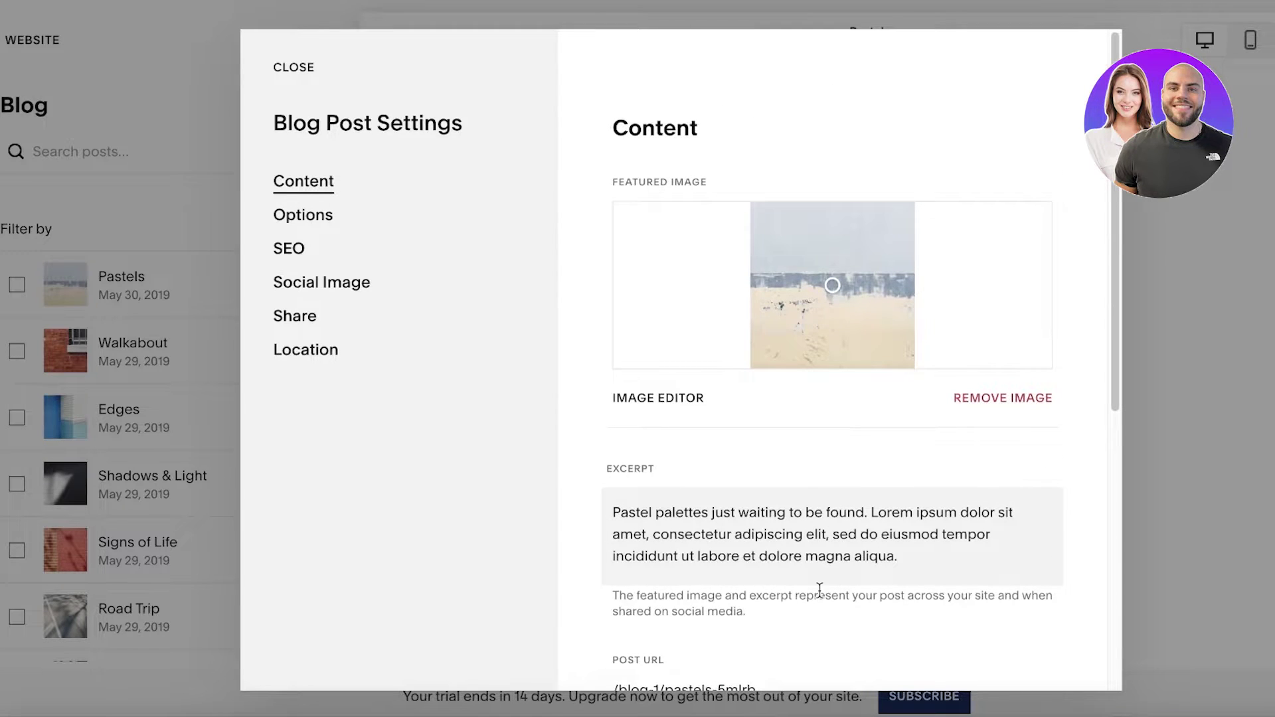
scroll(819, 590, "down", 7)
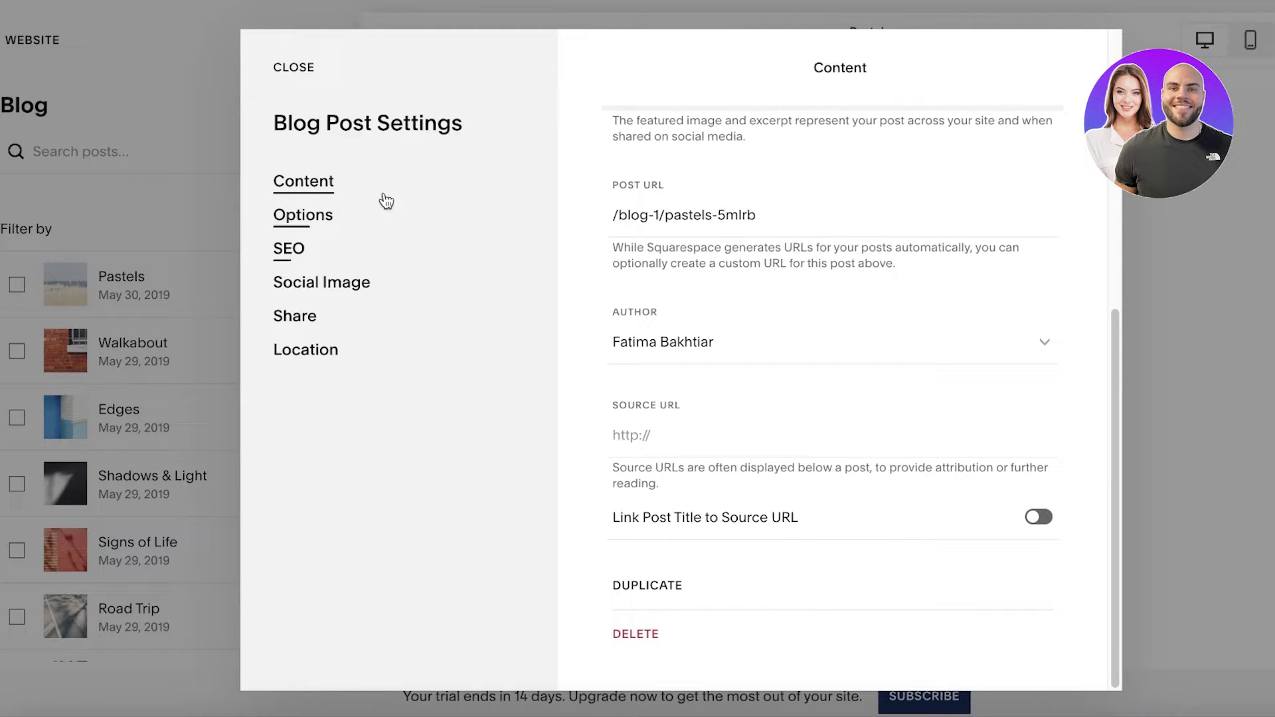
left_click(1266, 244)
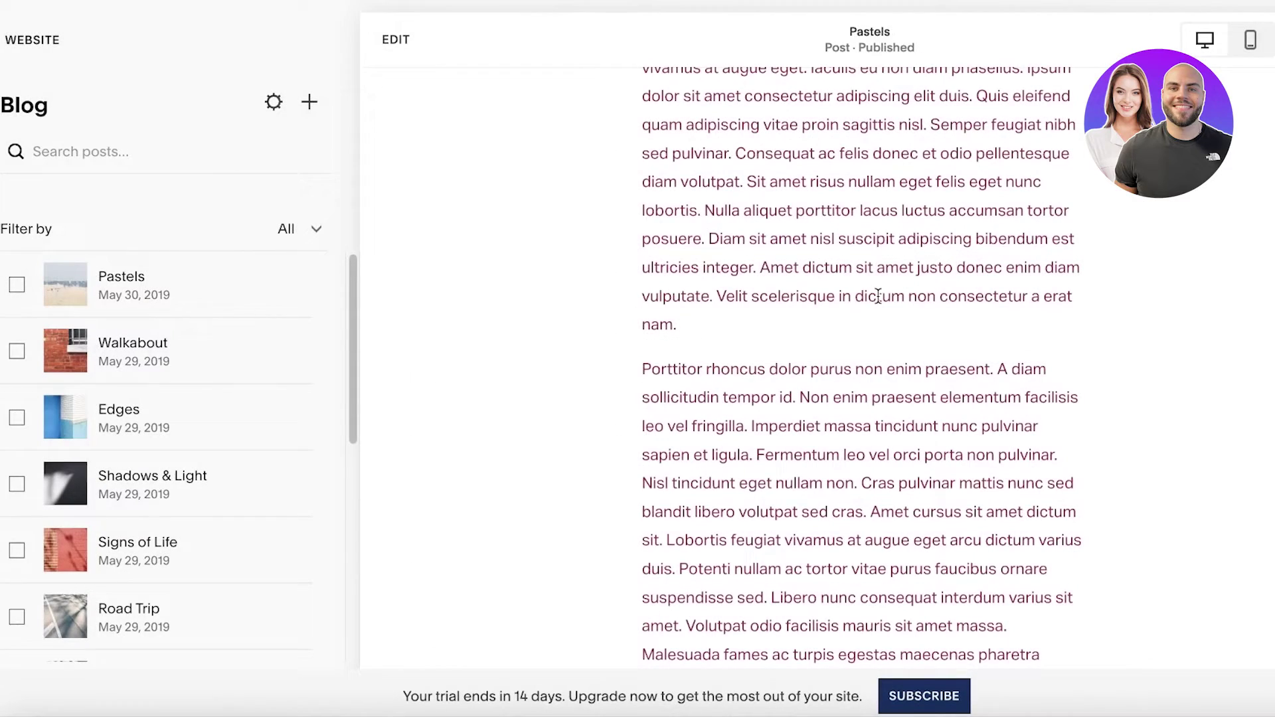
scroll(878, 296, "up", 9)
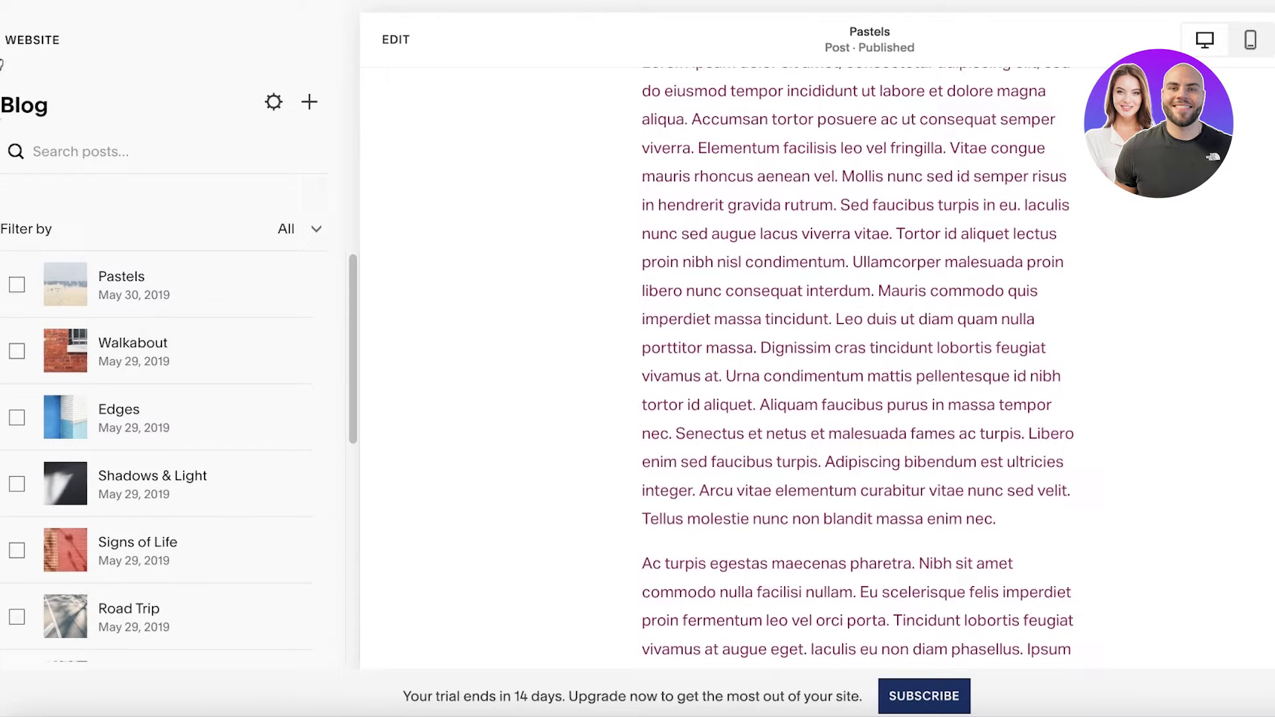
left_click(20, 40)
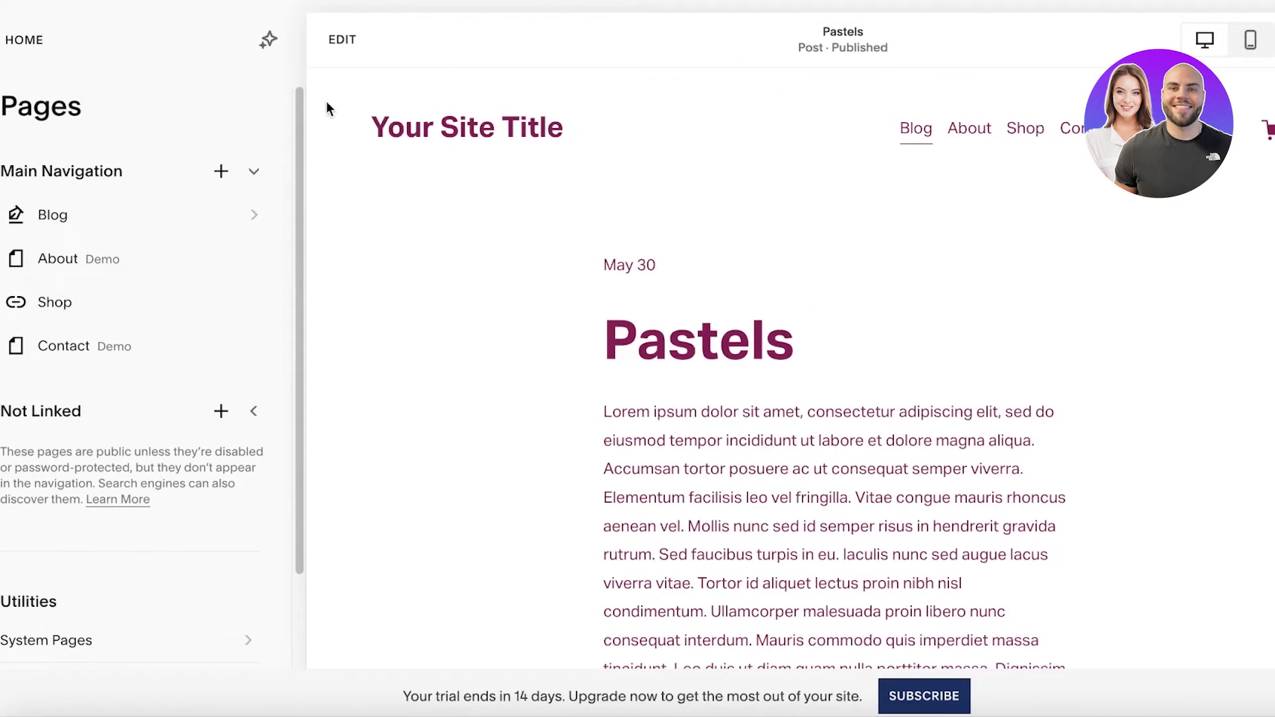
- Return to the Blog landing page, reopen the website's pages overview, collapse the Main Navigation list and expand the Not Linked list
left_click(401, 121)
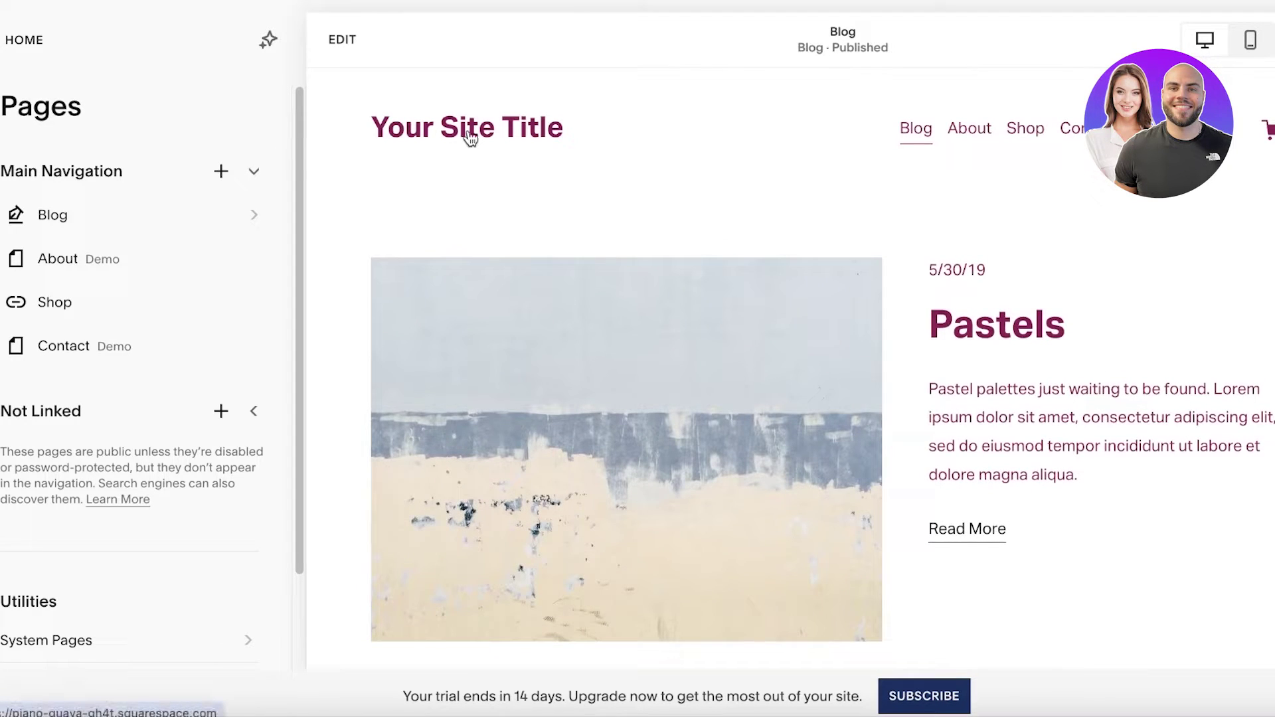
left_click(11, 40)
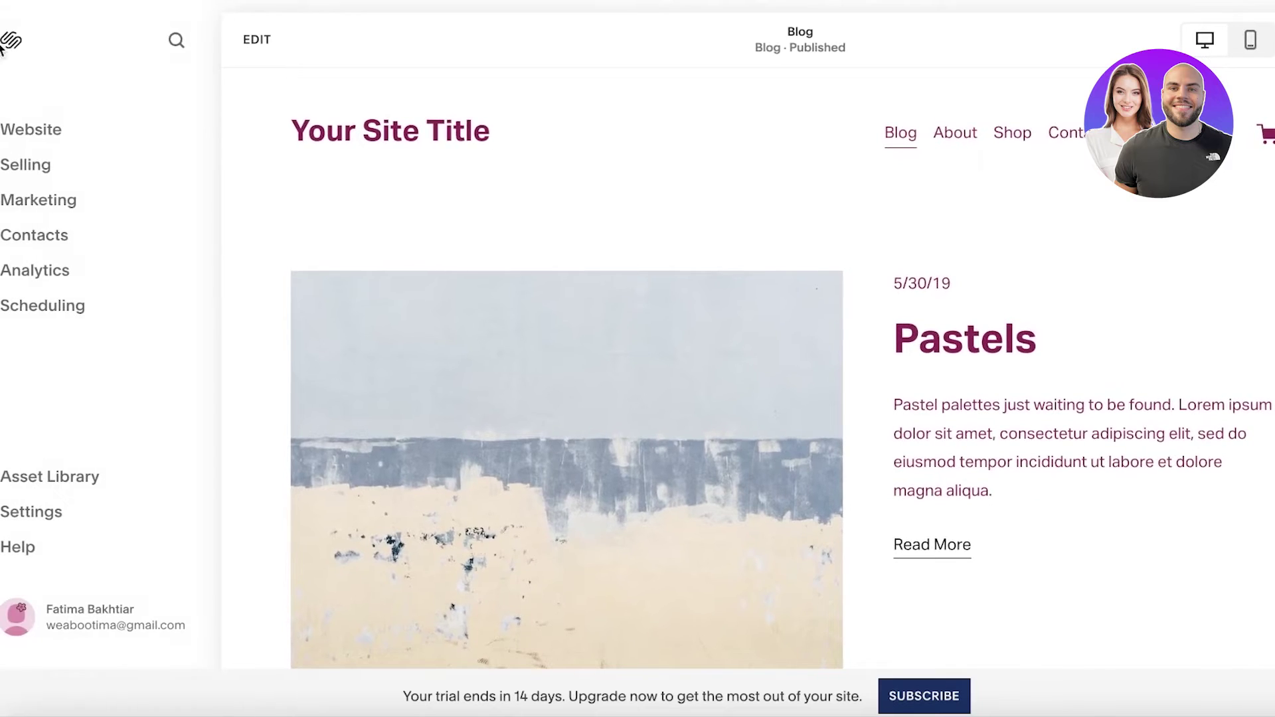
left_click(37, 136)
scroll(228, 285, "down", 3)
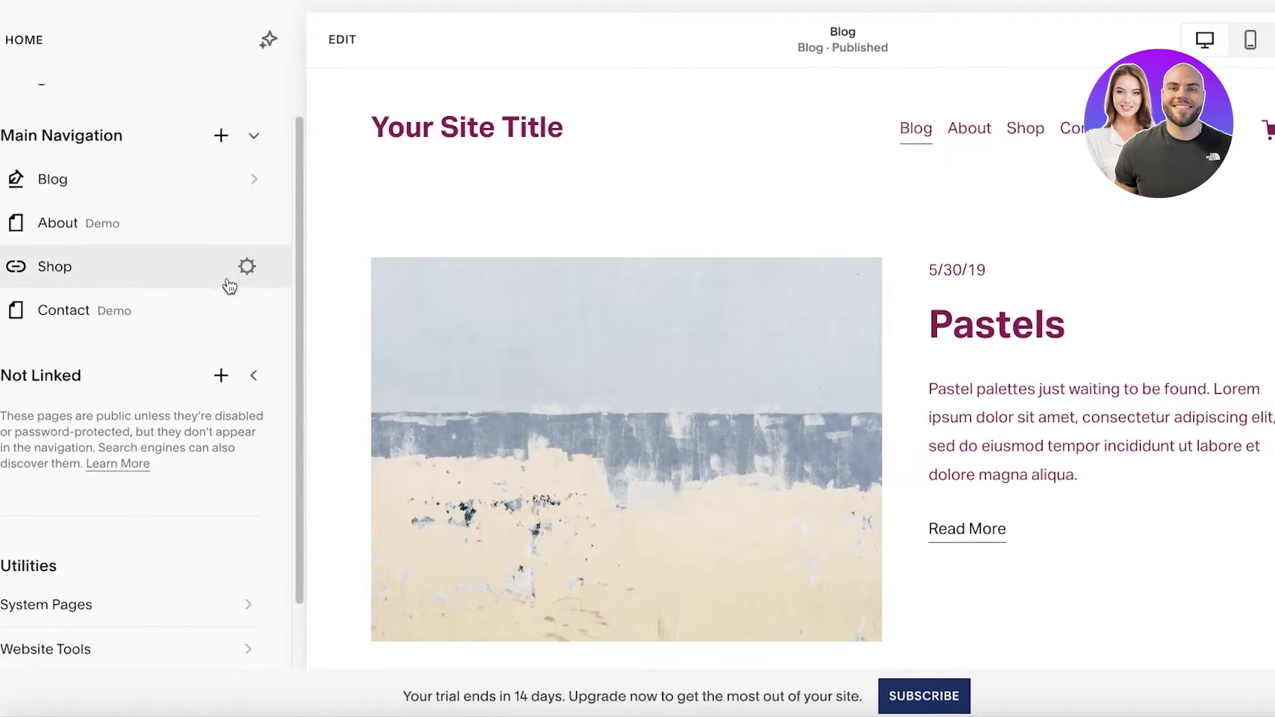
scroll(222, 192, "up", 2)
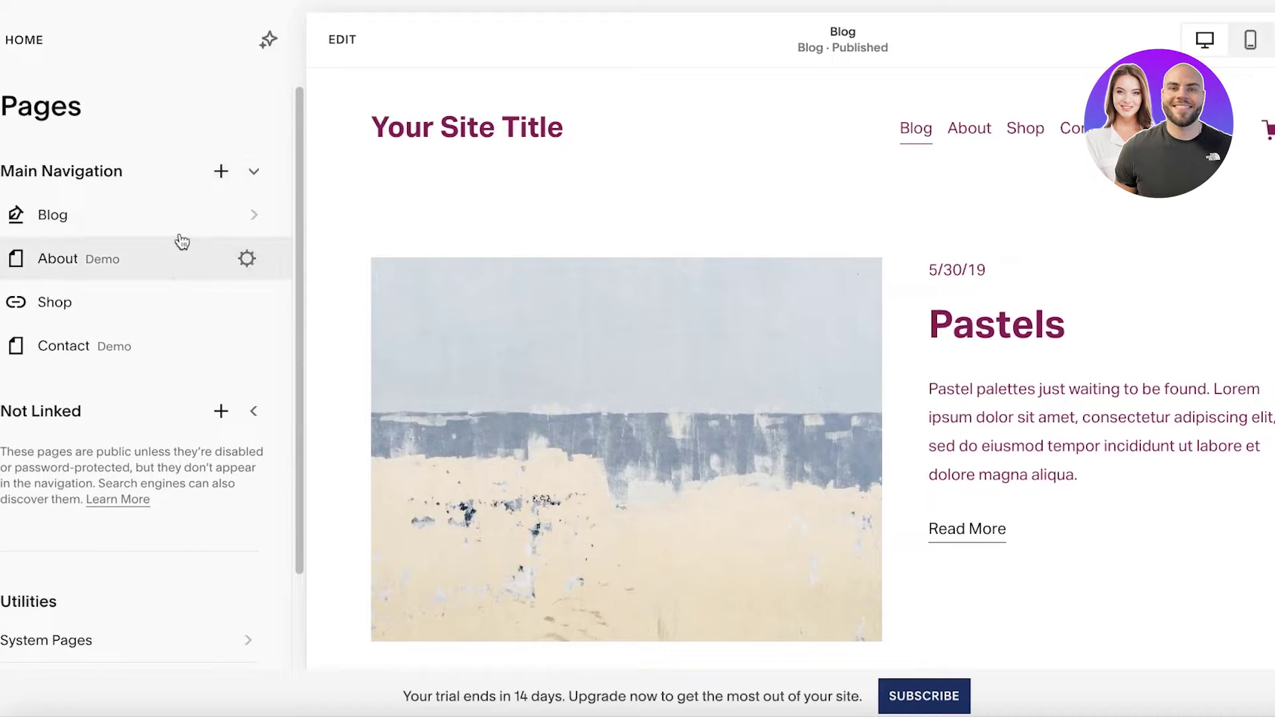
left_click(255, 174)
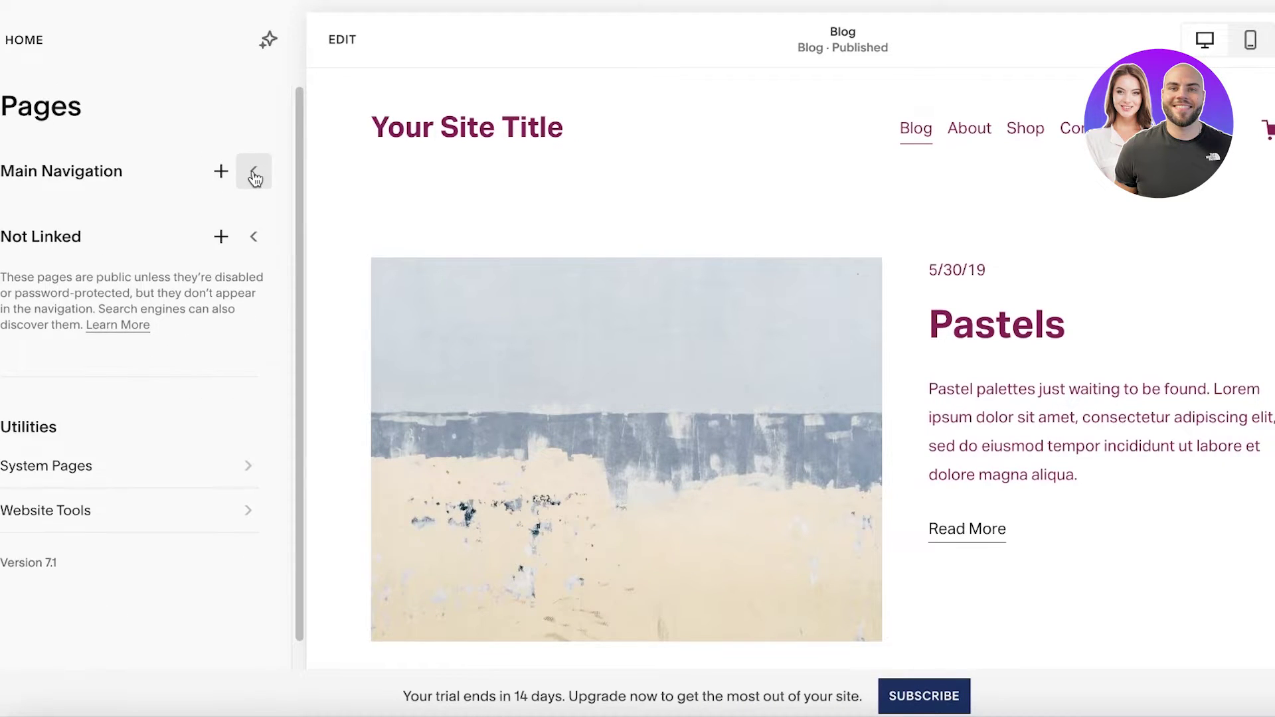
left_click(254, 237)
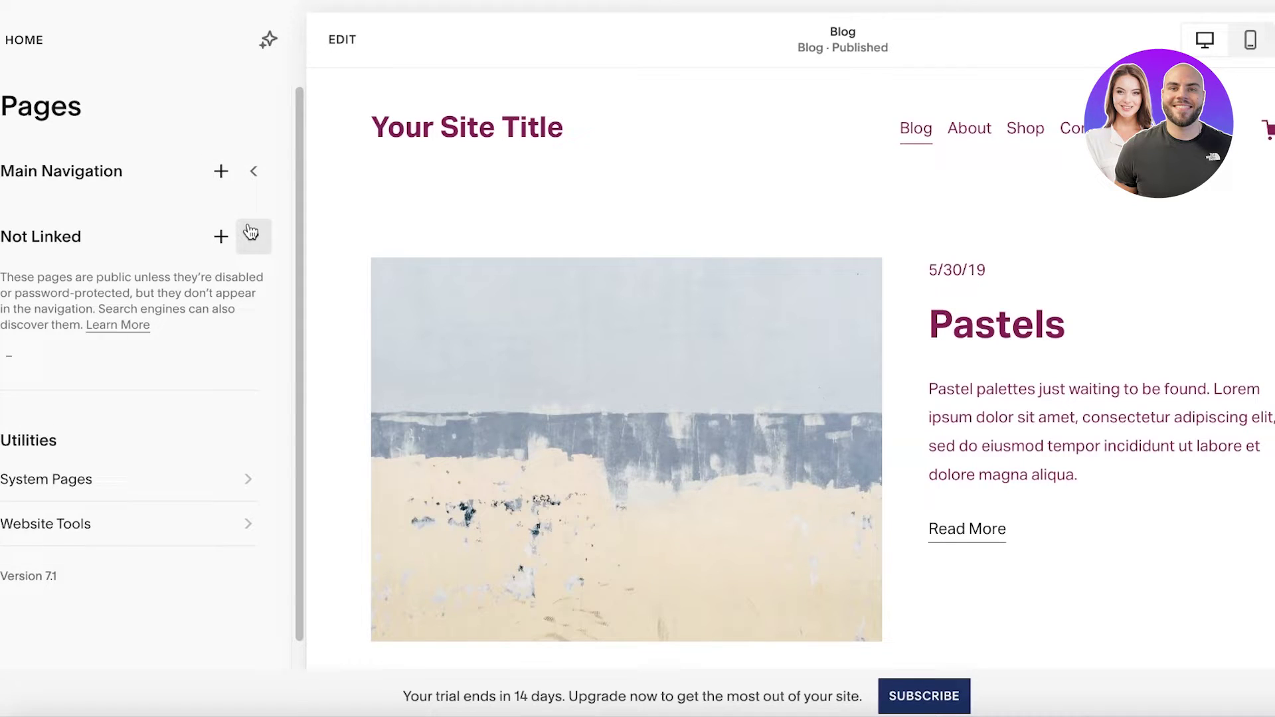
- Add a blank page named Personal Misson to the main navigation and place it directly below About
left_click(220, 170)
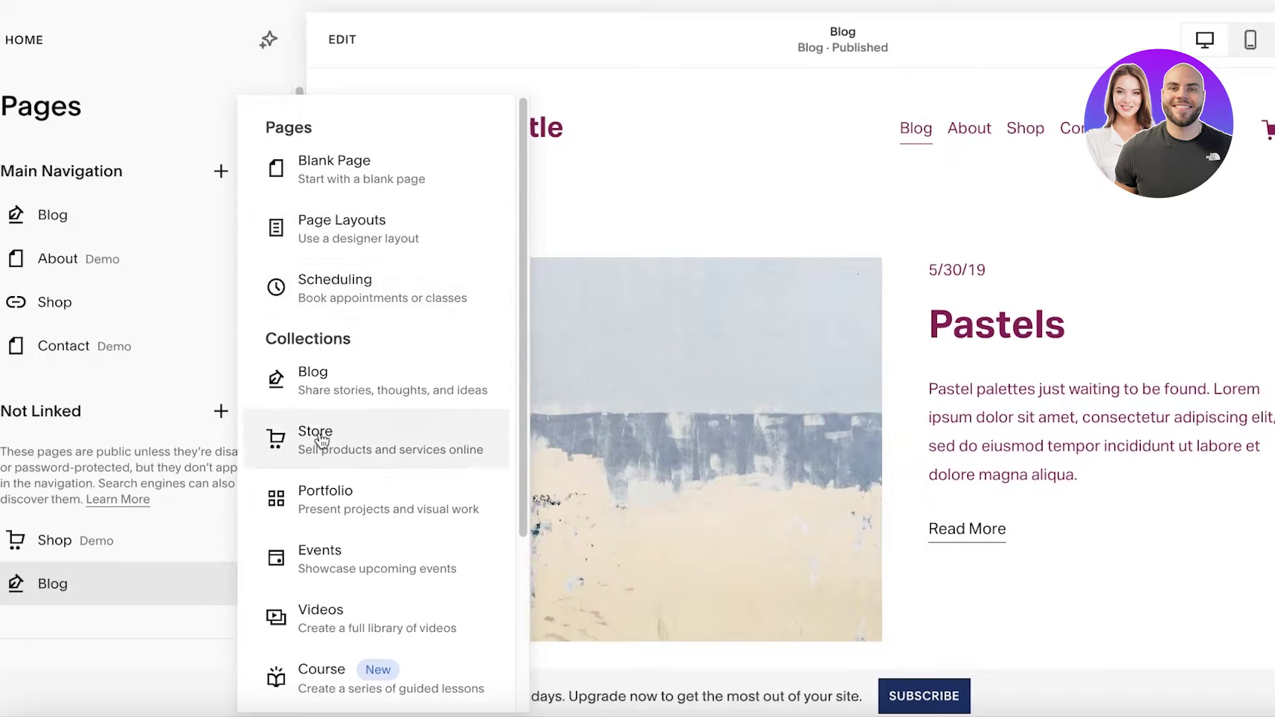
scroll(312, 425, "down", 4)
scroll(288, 407, "up", 4)
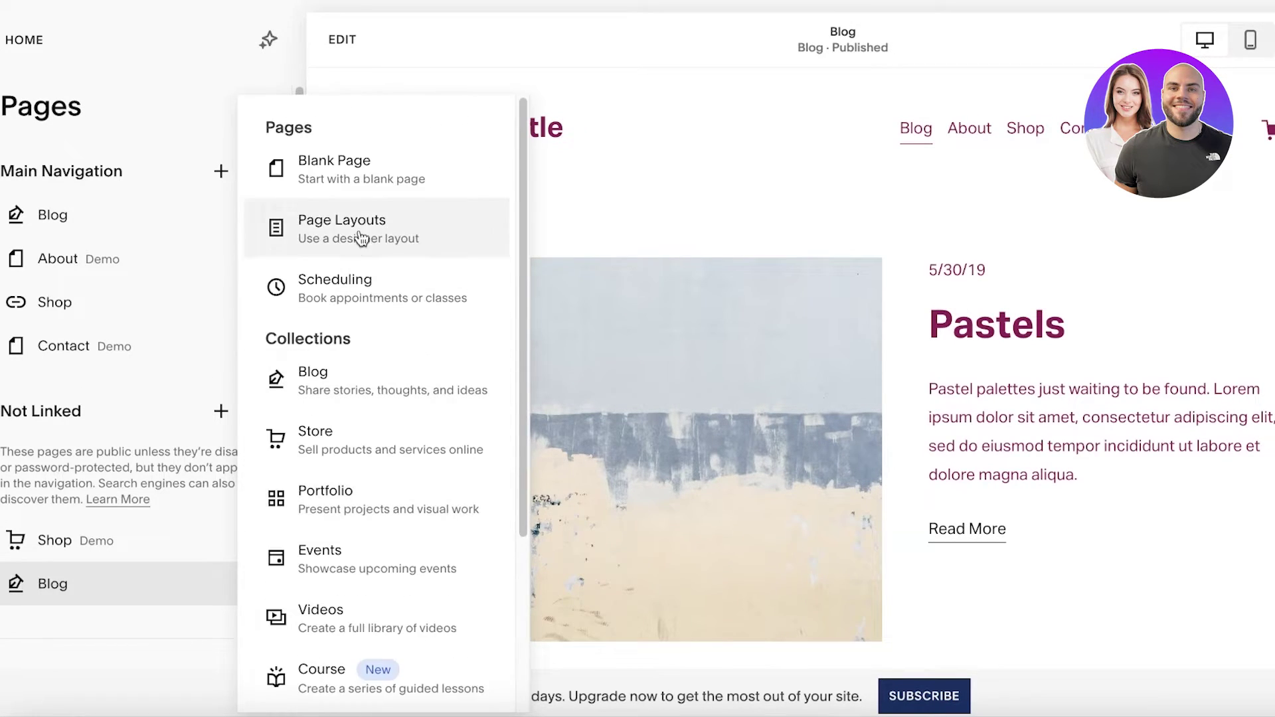
left_click(340, 175)
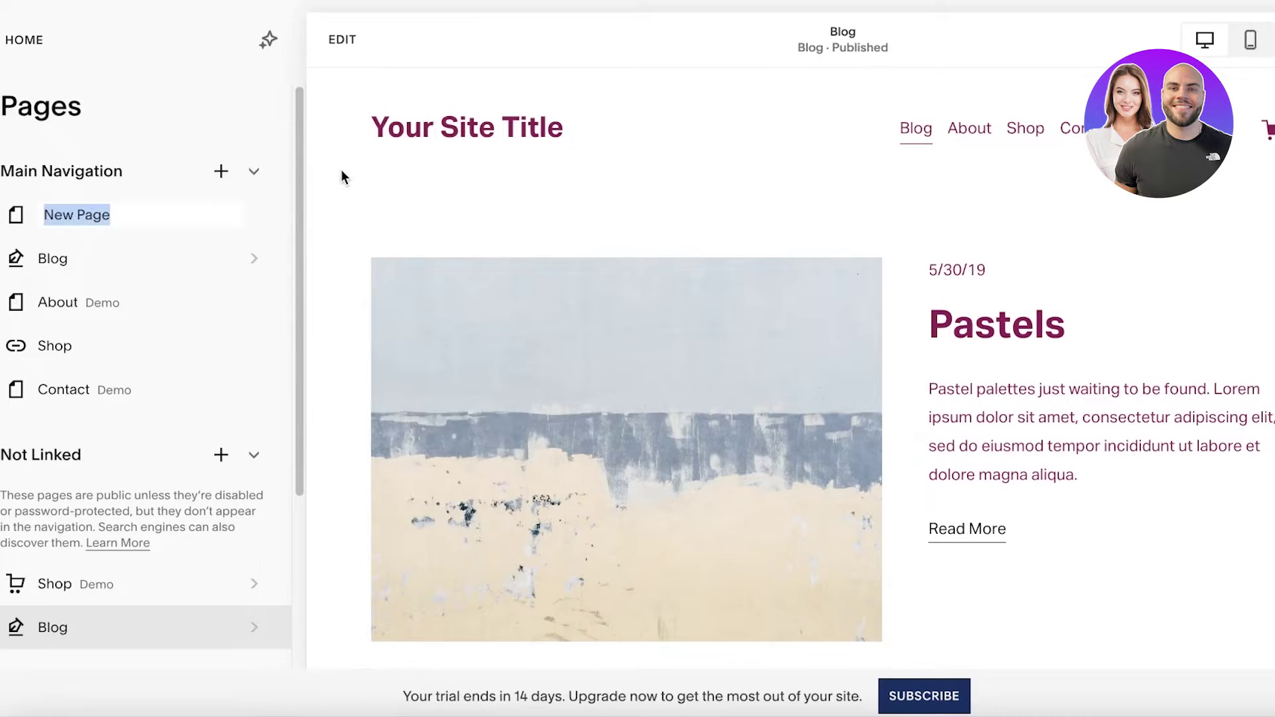
key("BackSpace")
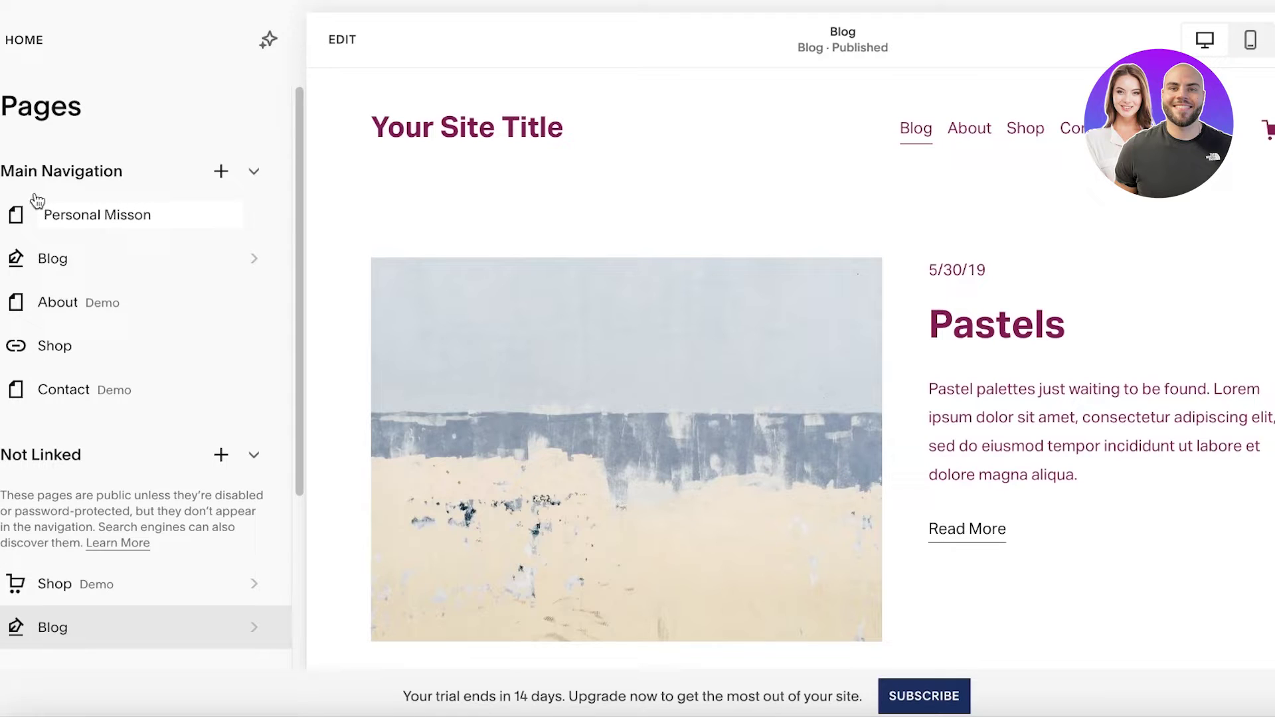
key("Return")
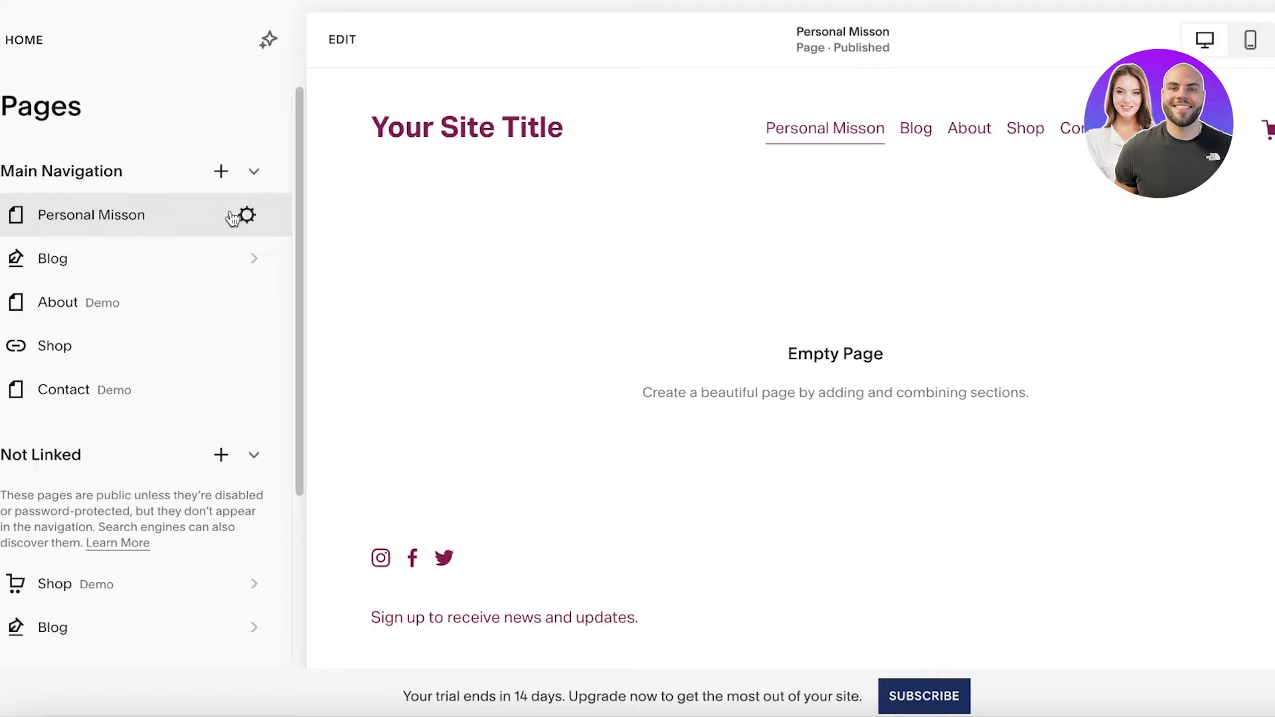
left_click_drag(142, 219, 109, 313)
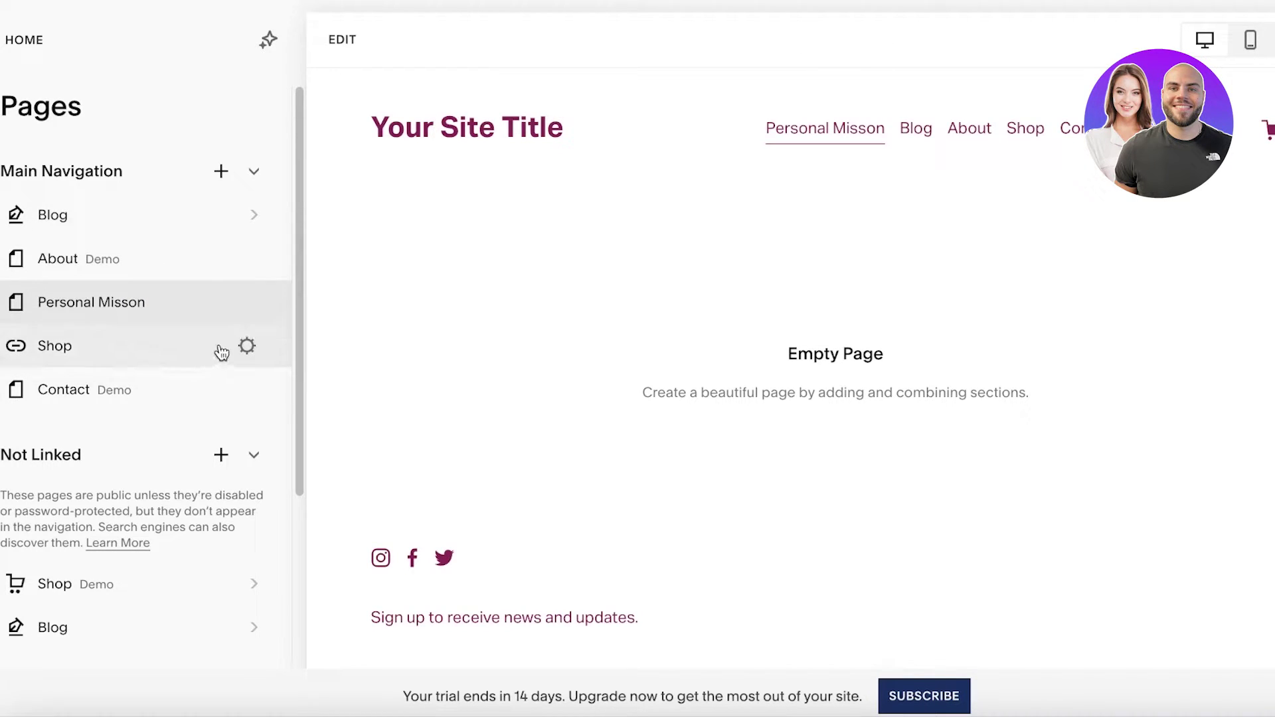
- Delete the Shop link from the main navigation and confirm the deletion
left_click(246, 346)
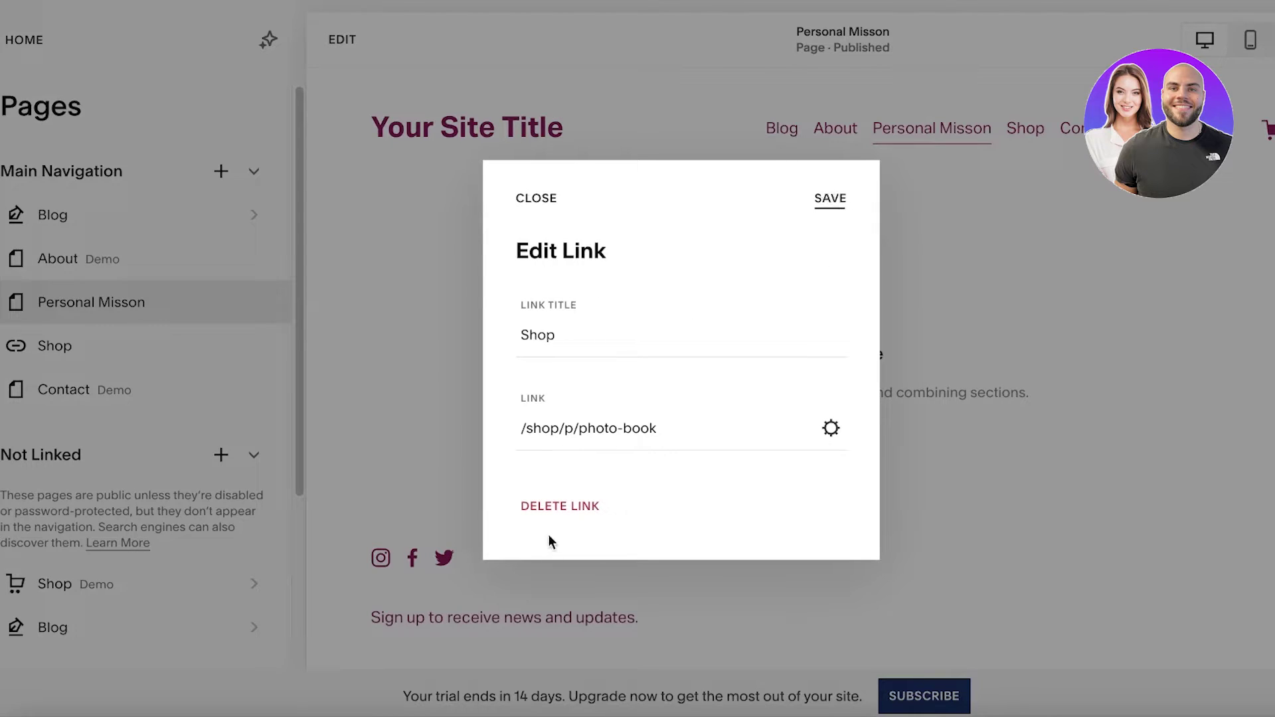
left_click(558, 506)
left_click(756, 421)
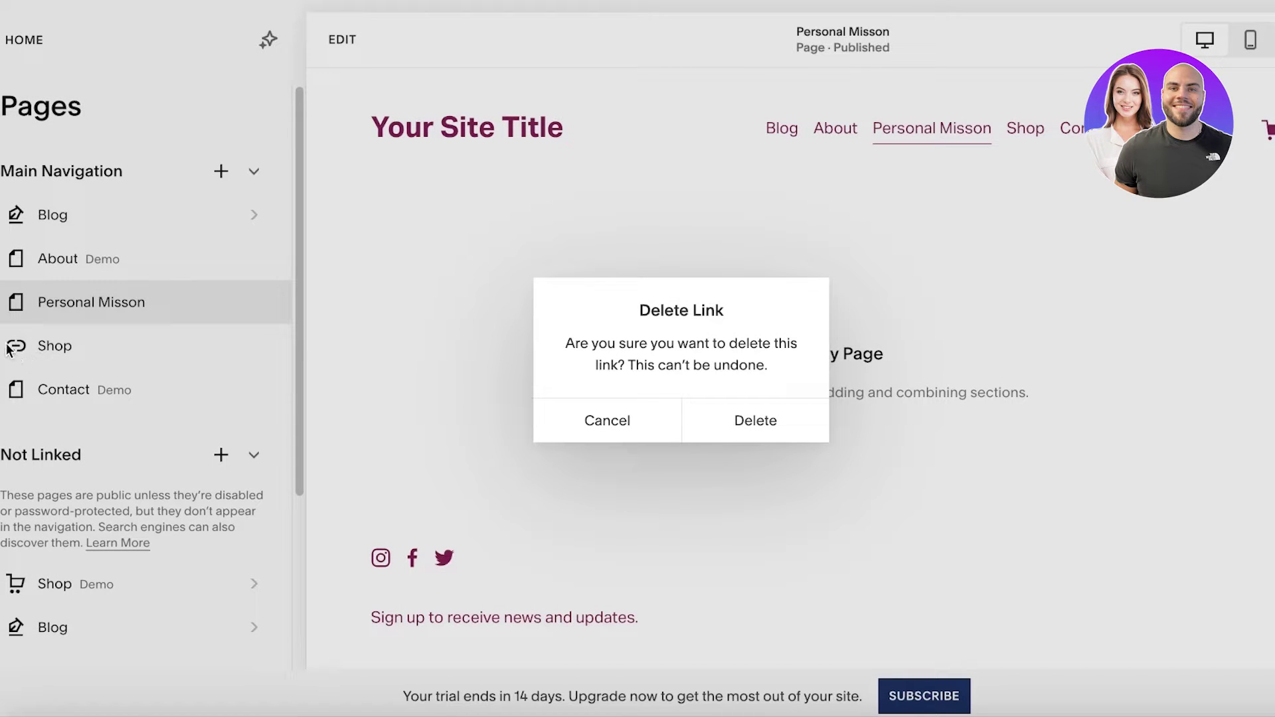
left_click(626, 431)
left_click(245, 346)
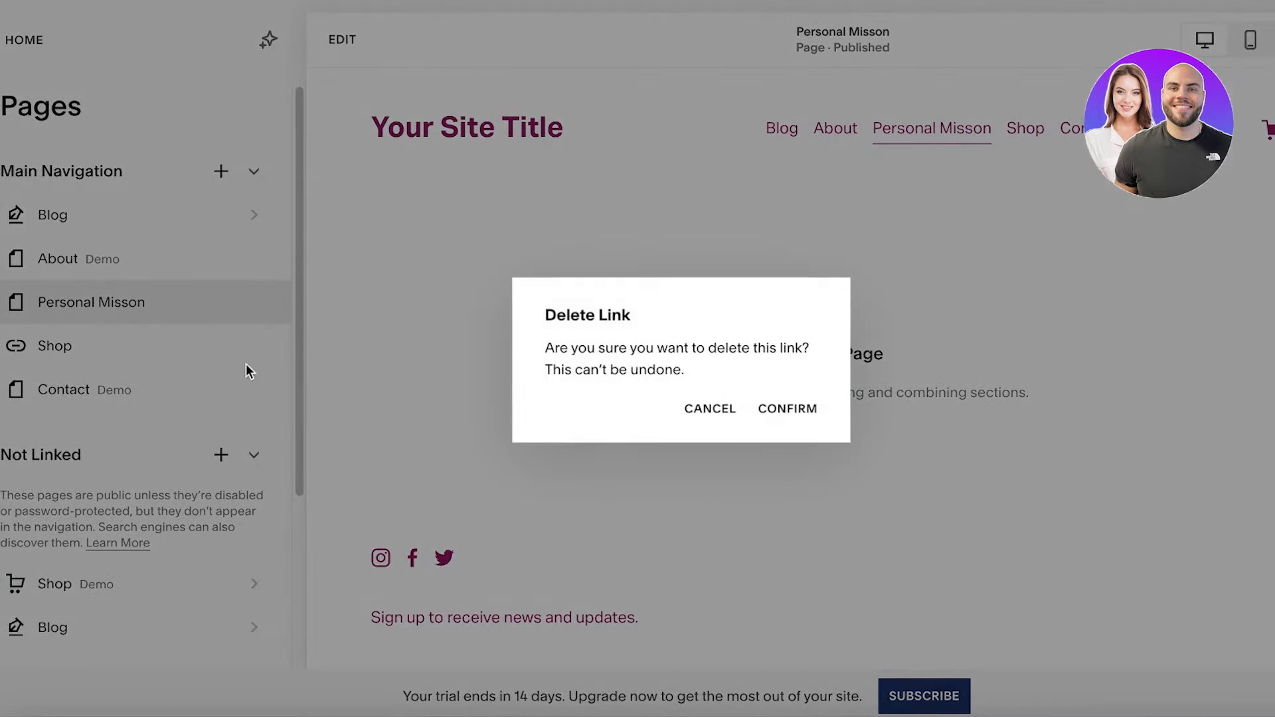
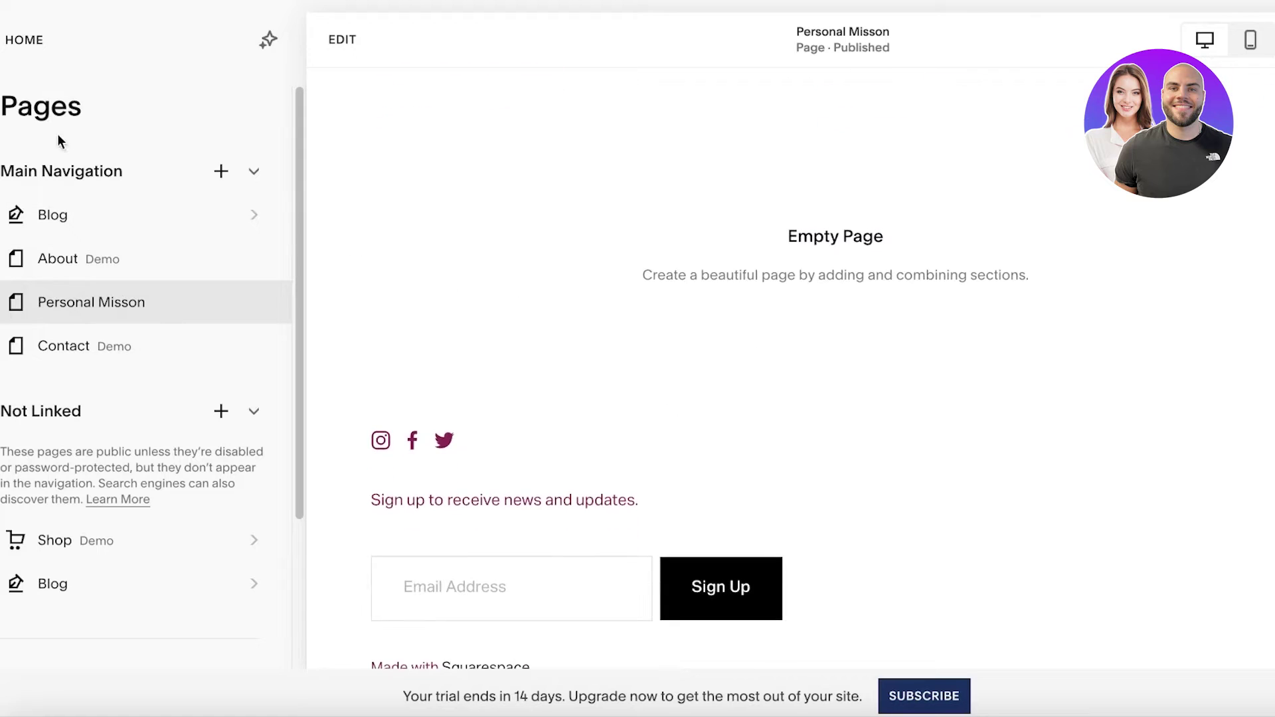
- Edit the Personal Misson page and add the Intro section with the mountain house background, short introduction heading and button
left_click(1, 50)
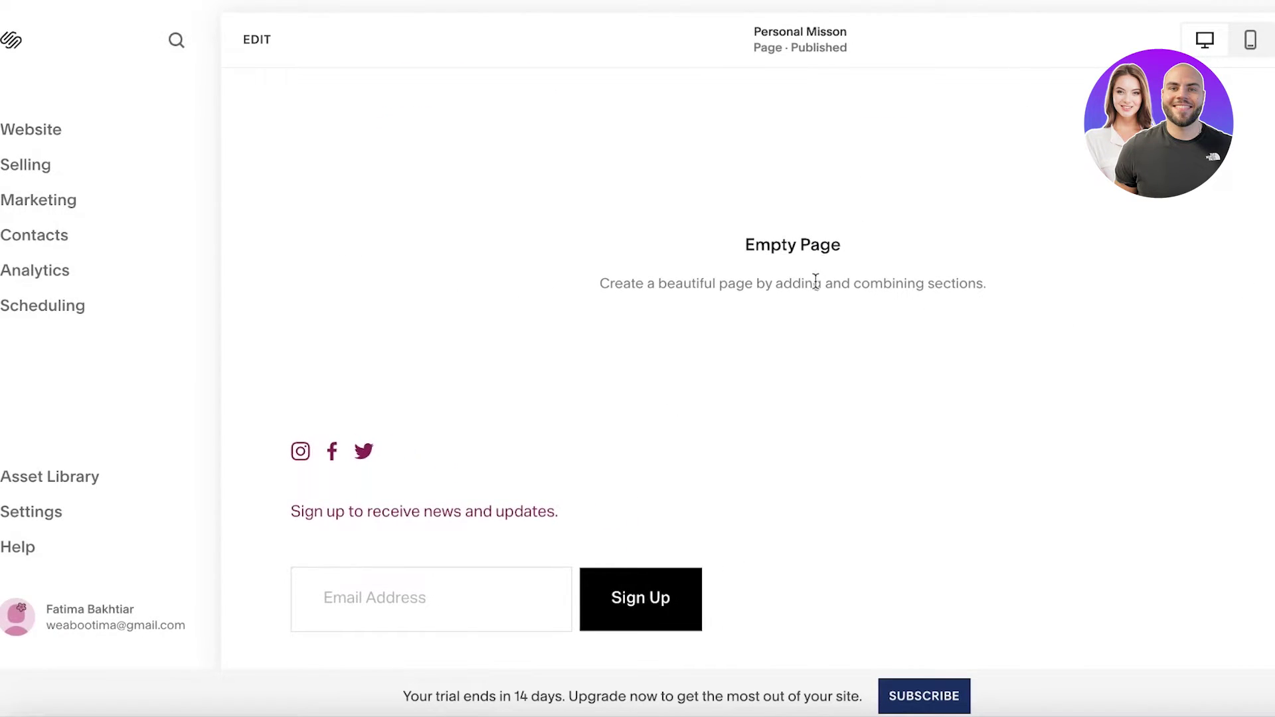
left_click(245, 40)
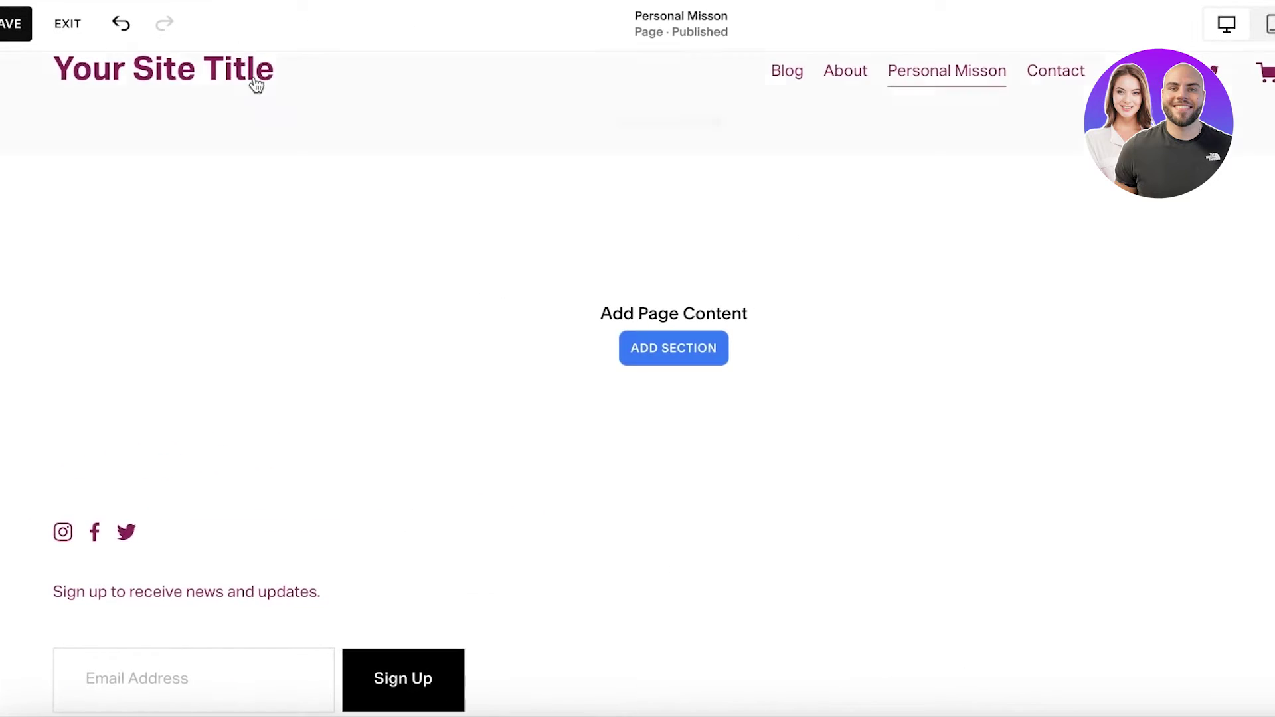
left_click(667, 350)
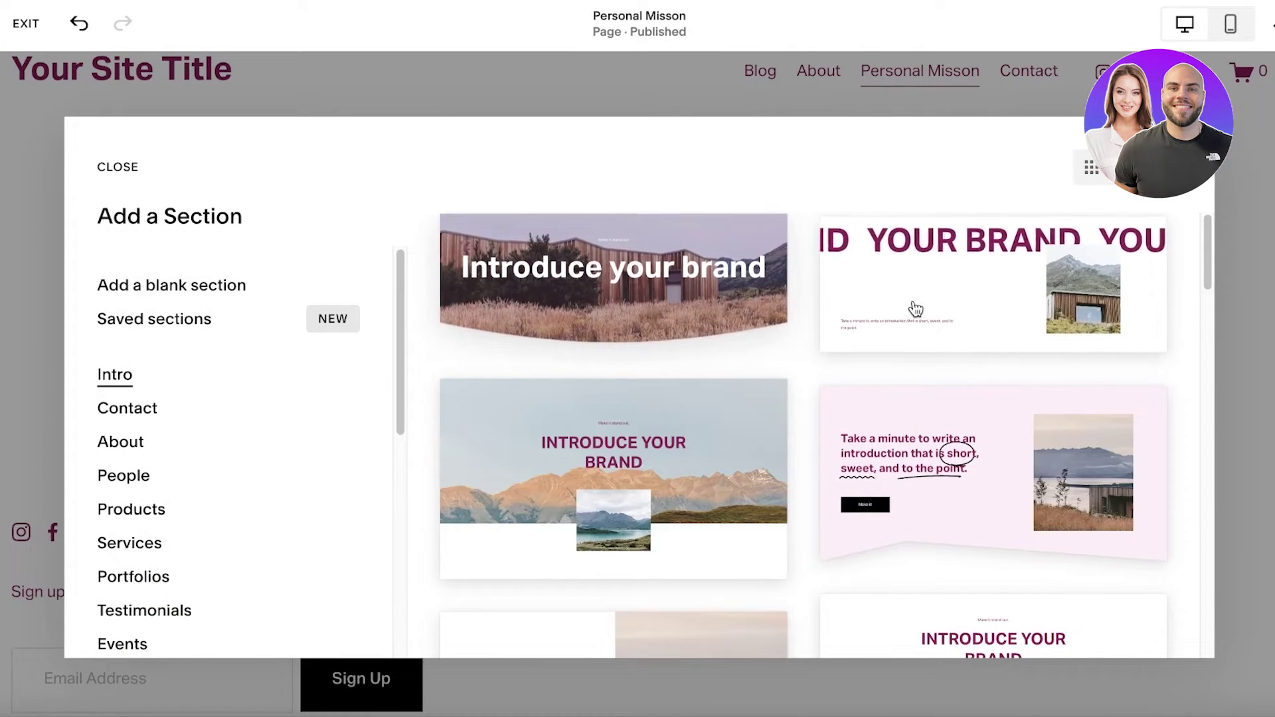
scroll(407, 408, "down", 3)
scroll(406, 409, "down", 5)
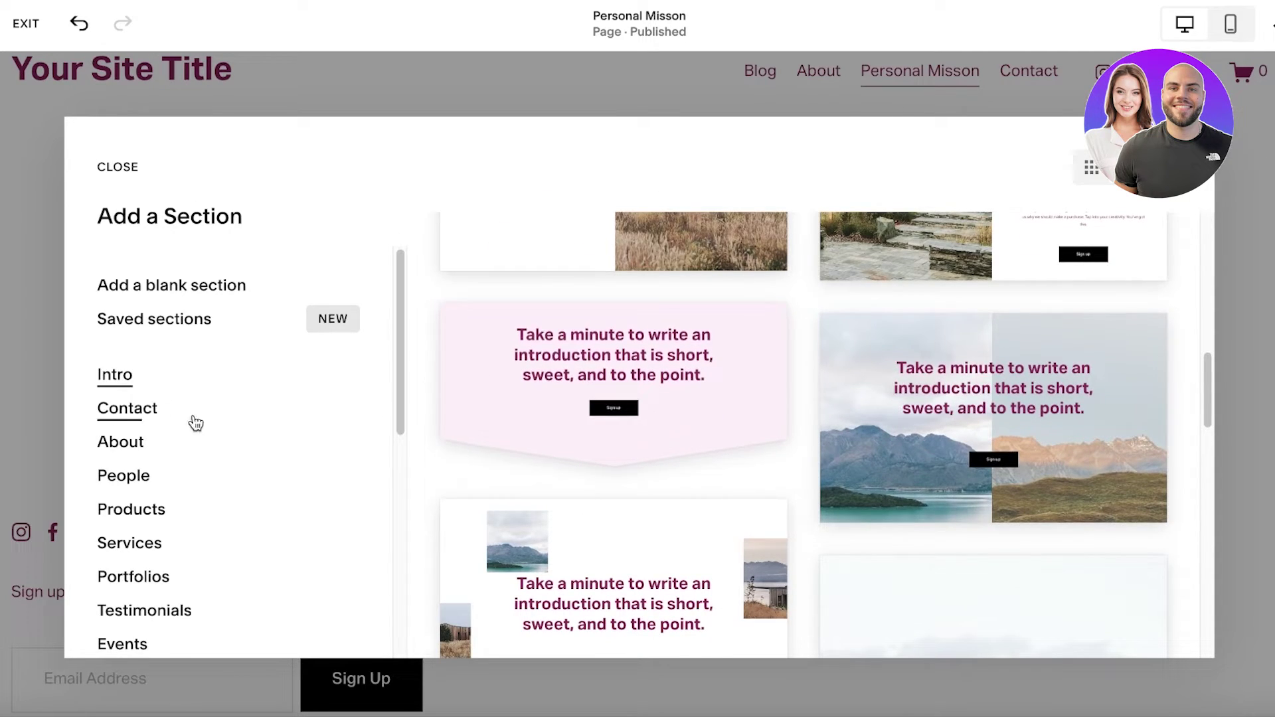
scroll(724, 441, "down", 3)
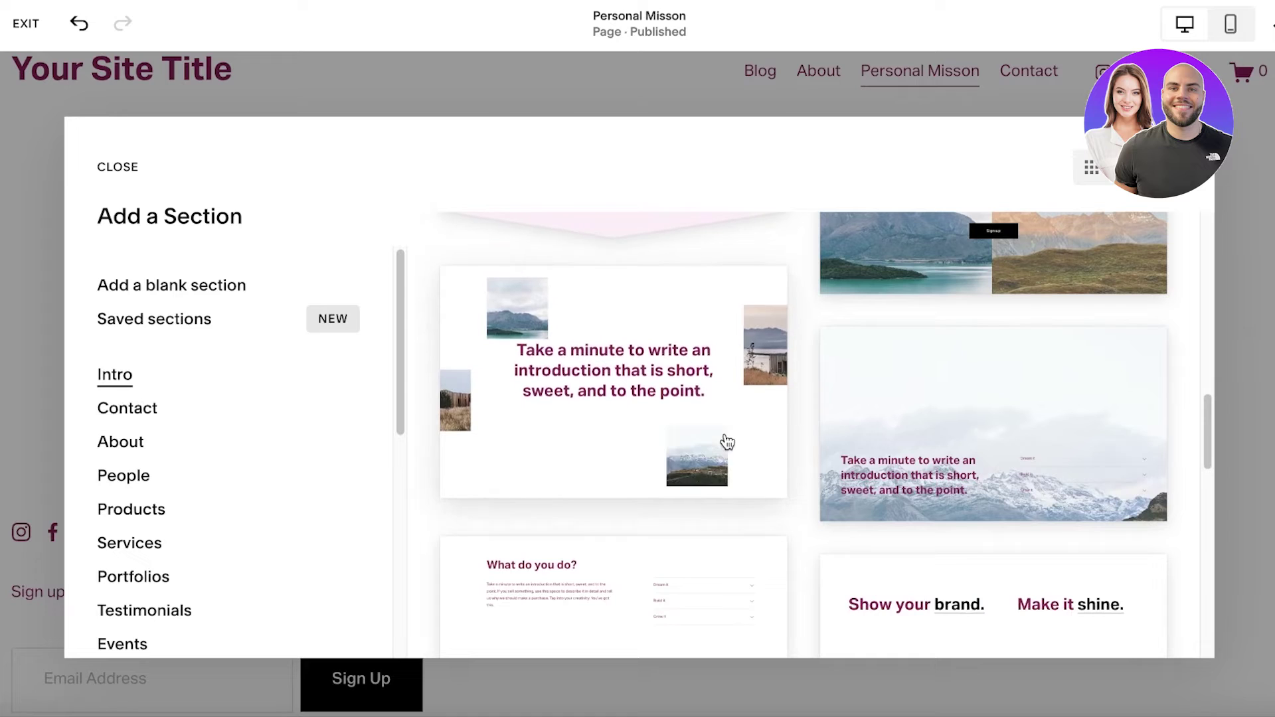
scroll(727, 441, "down", 3)
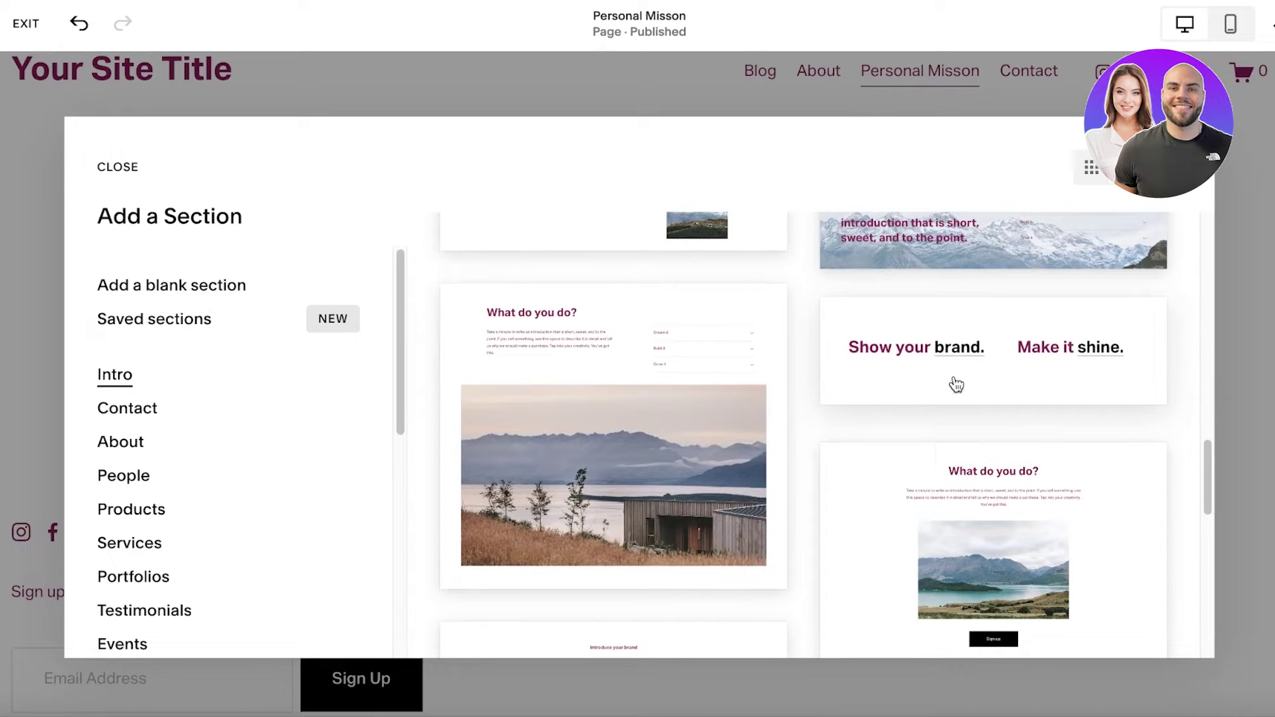
scroll(955, 384, "down", 5)
left_click(937, 432)
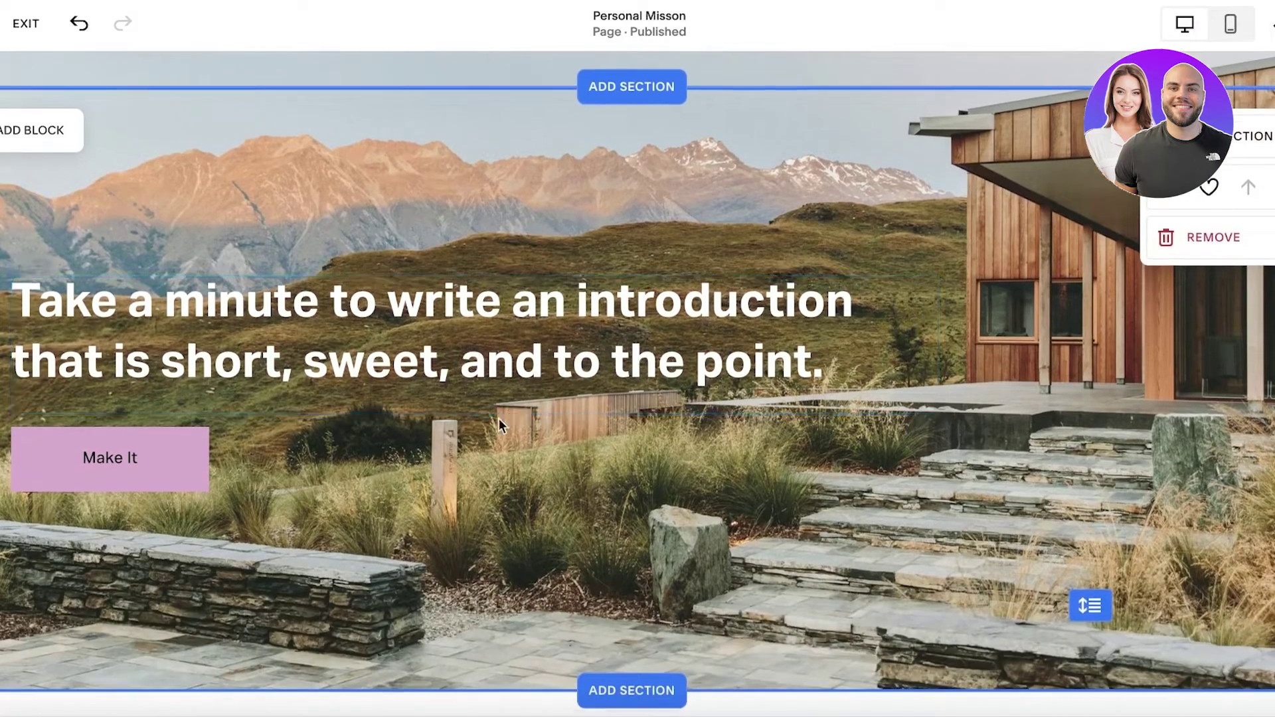
- Set the site title in the header to Durden Photography
scroll(167, 156, "up", 2)
left_click(299, 176)
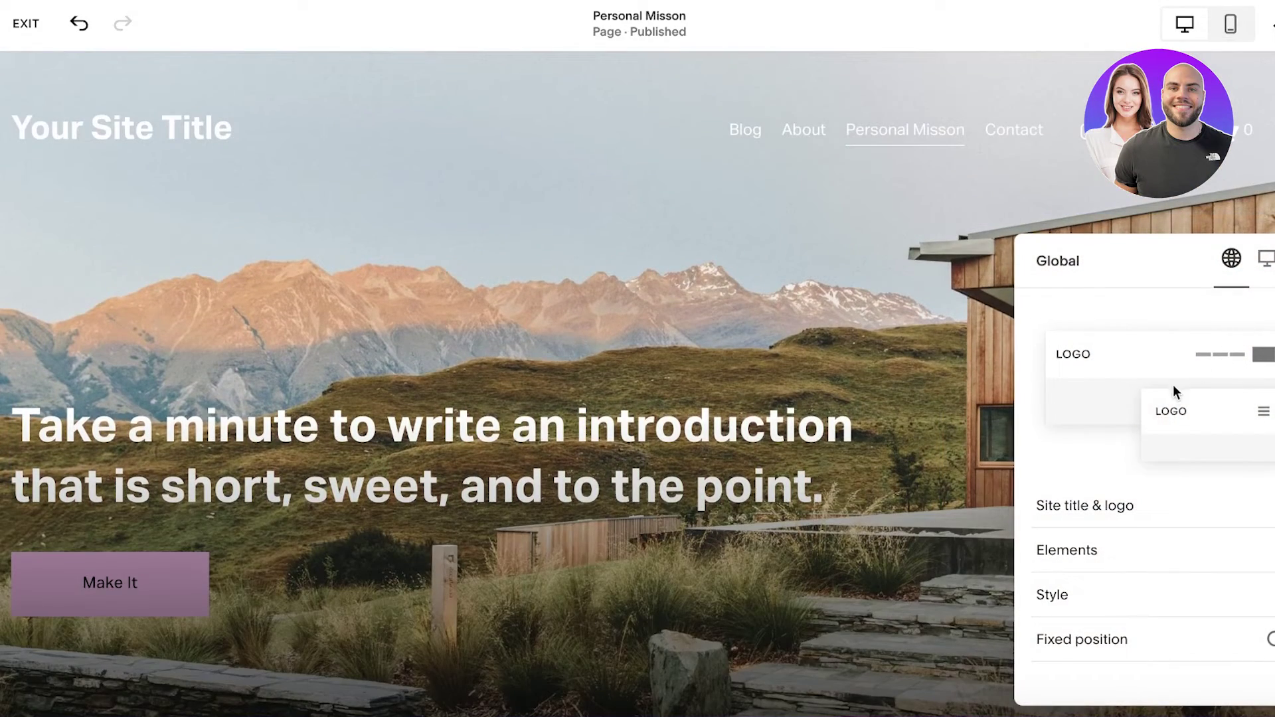
left_click(1195, 512)
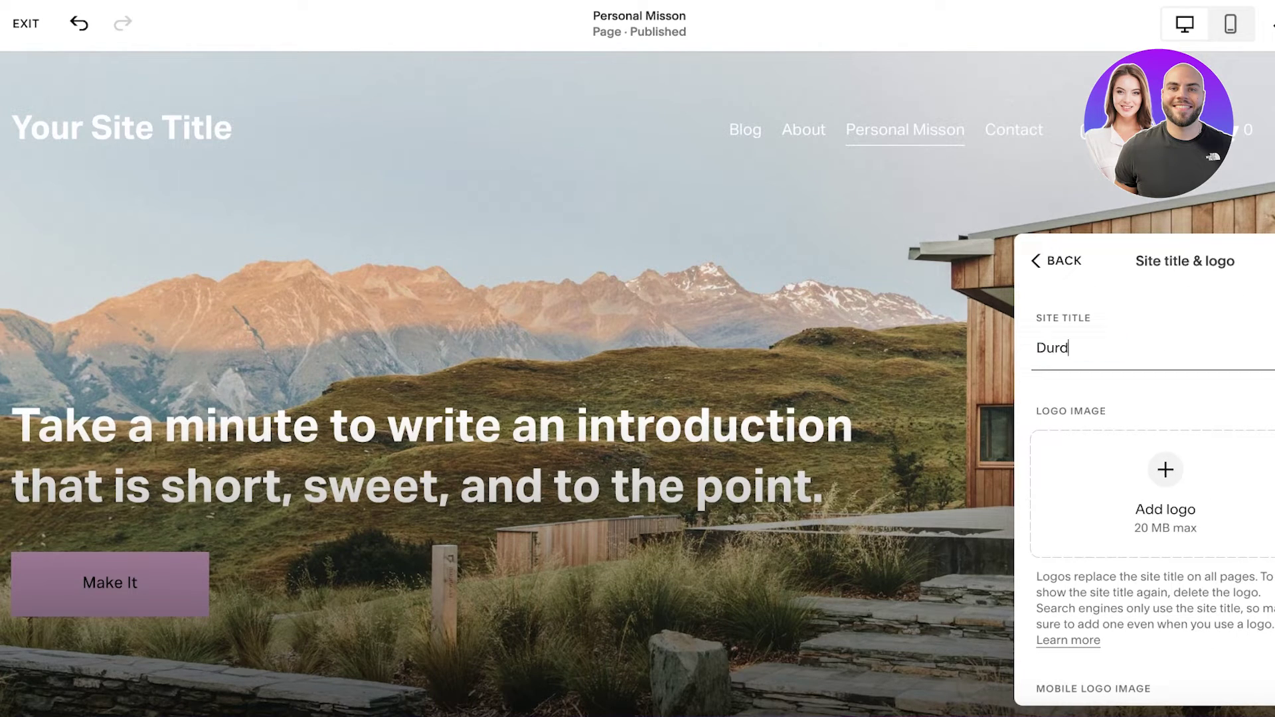
type("Durdeb")
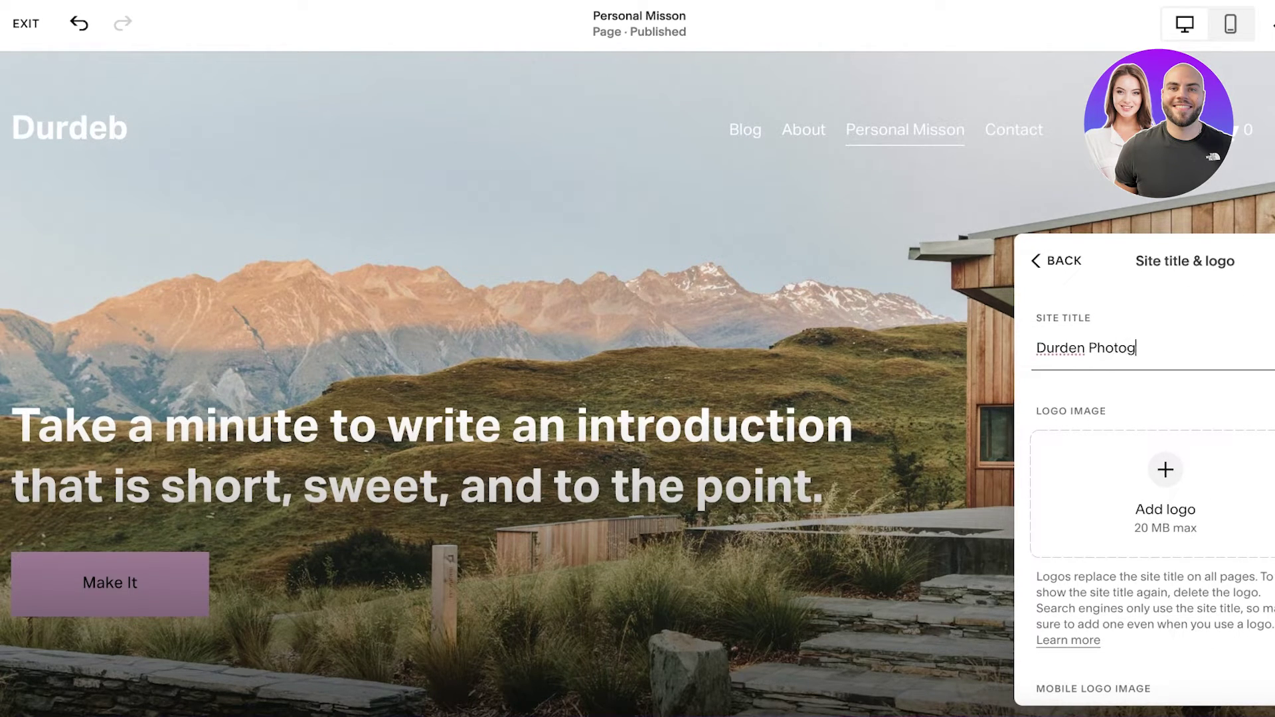
left_click(910, 532)
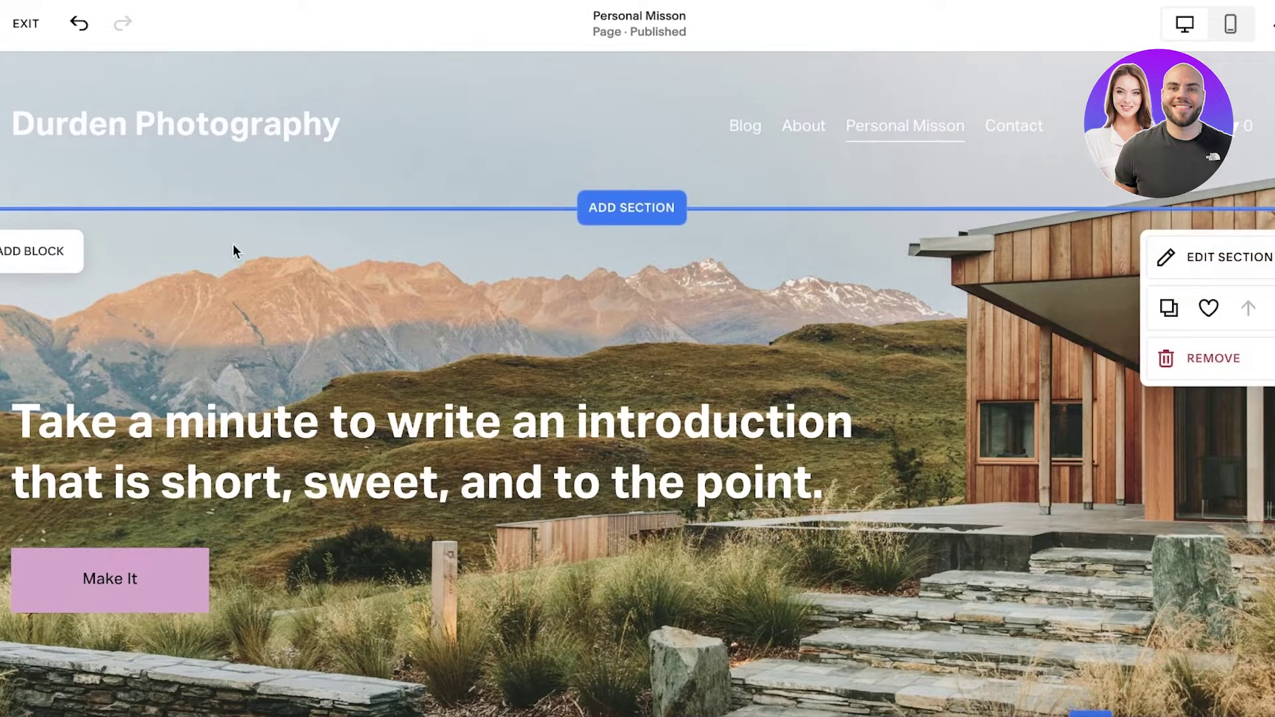
- Replace the intro section's heading with "Visuals as true as the iris can see" and delete the Make It button
triple_click(438, 452)
key("BackSpace")
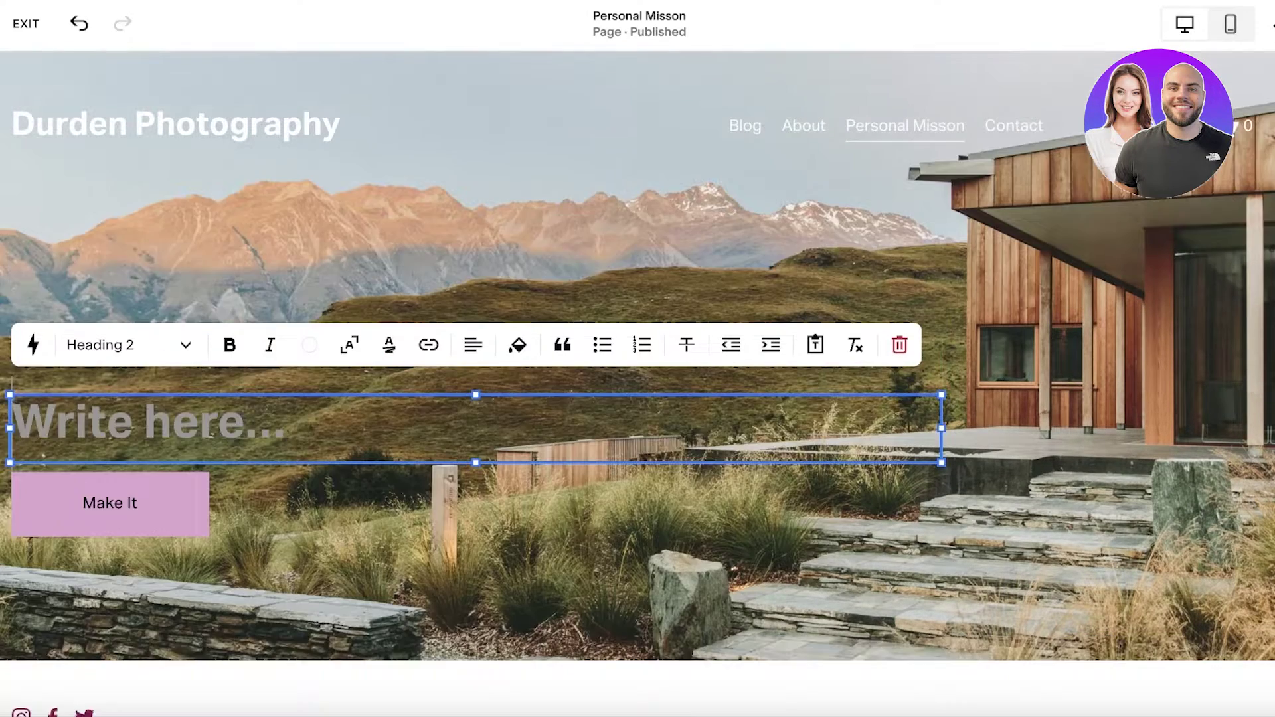
type("A")
key("BackSpace")
type("Visuals as t")
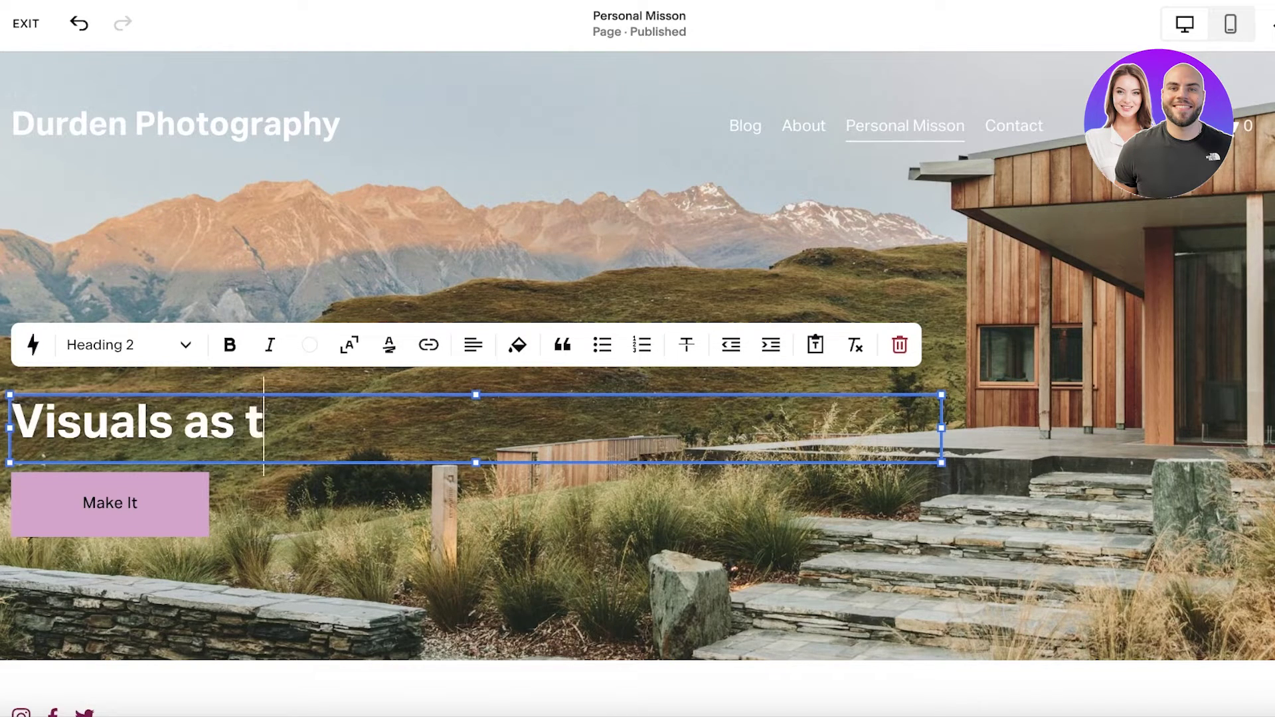
type("rue as the ir")
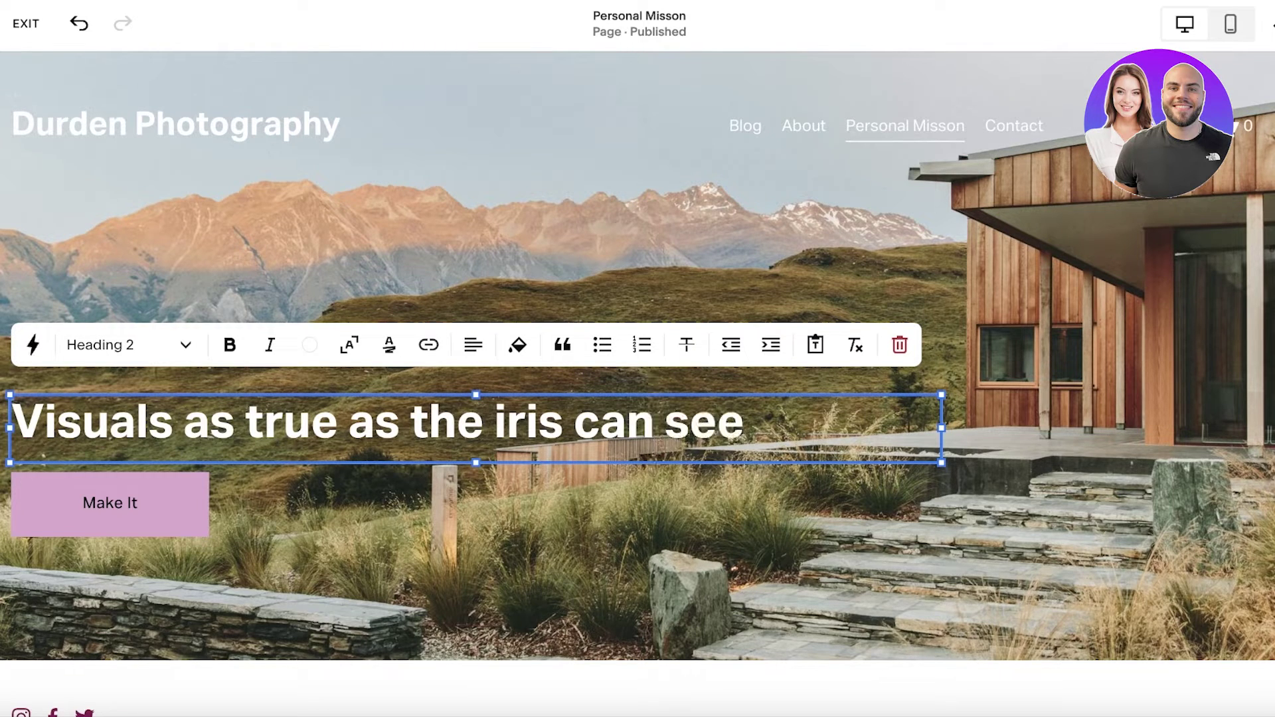
type("is can see")
left_click(179, 508)
key("BackSpace")
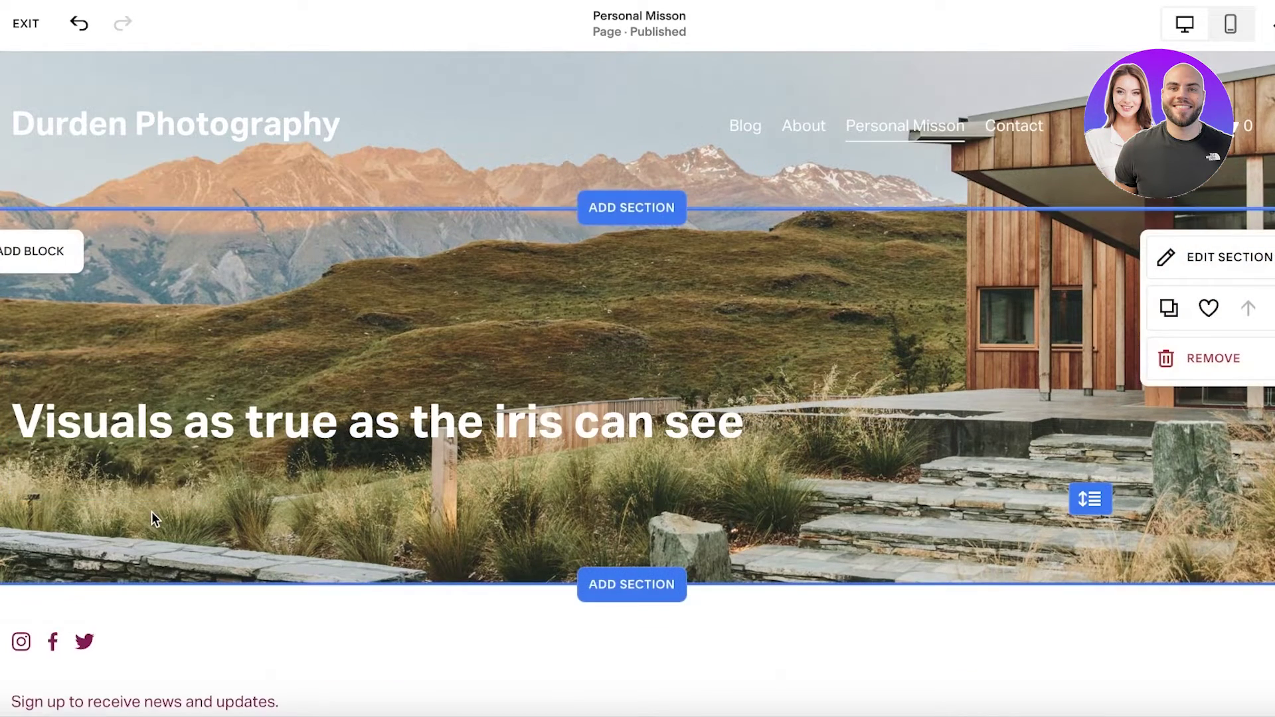
scroll(370, 393, "down", 2)
left_click(446, 540)
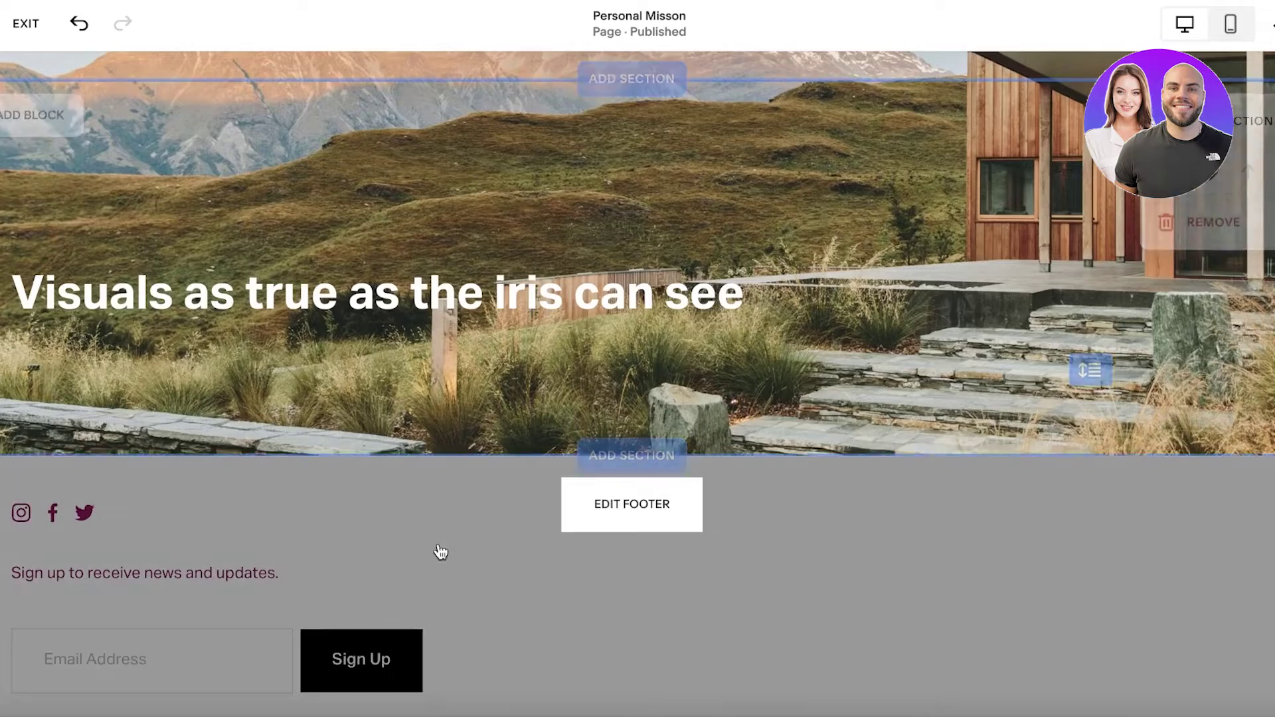
left_click(846, 245)
scroll(619, 305, "up", 1)
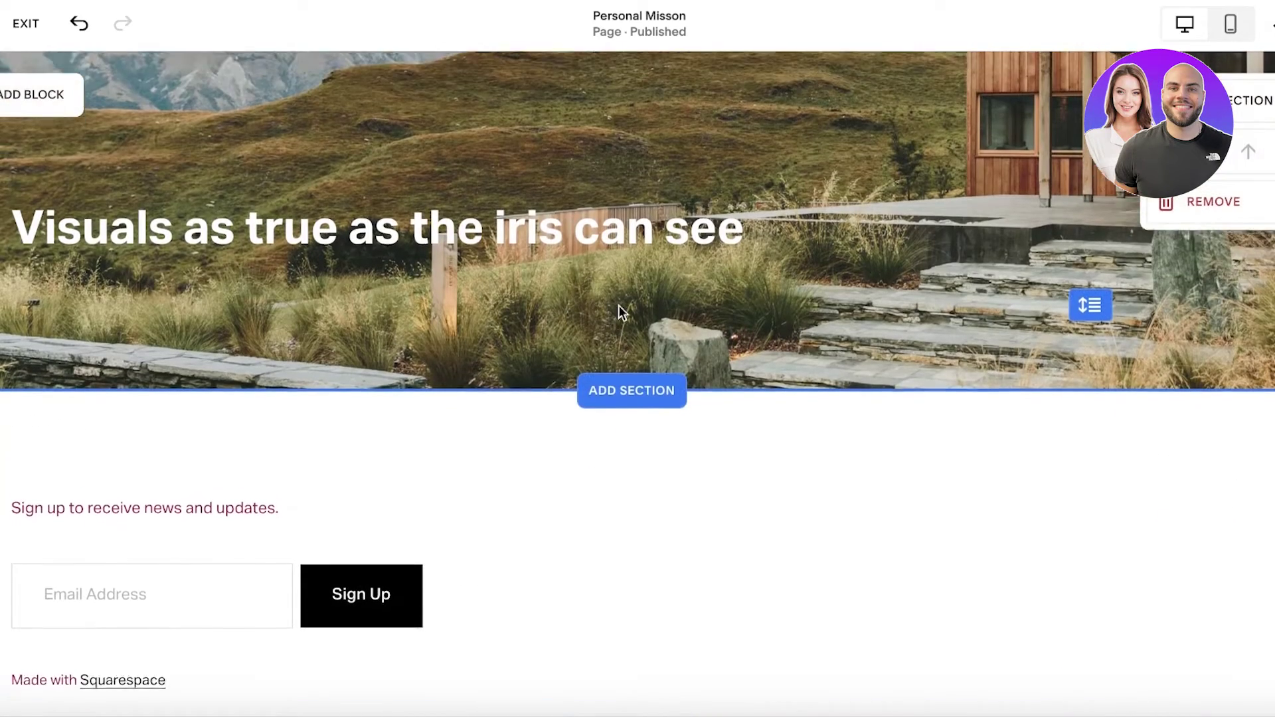
scroll(637, 464, "down", 1)
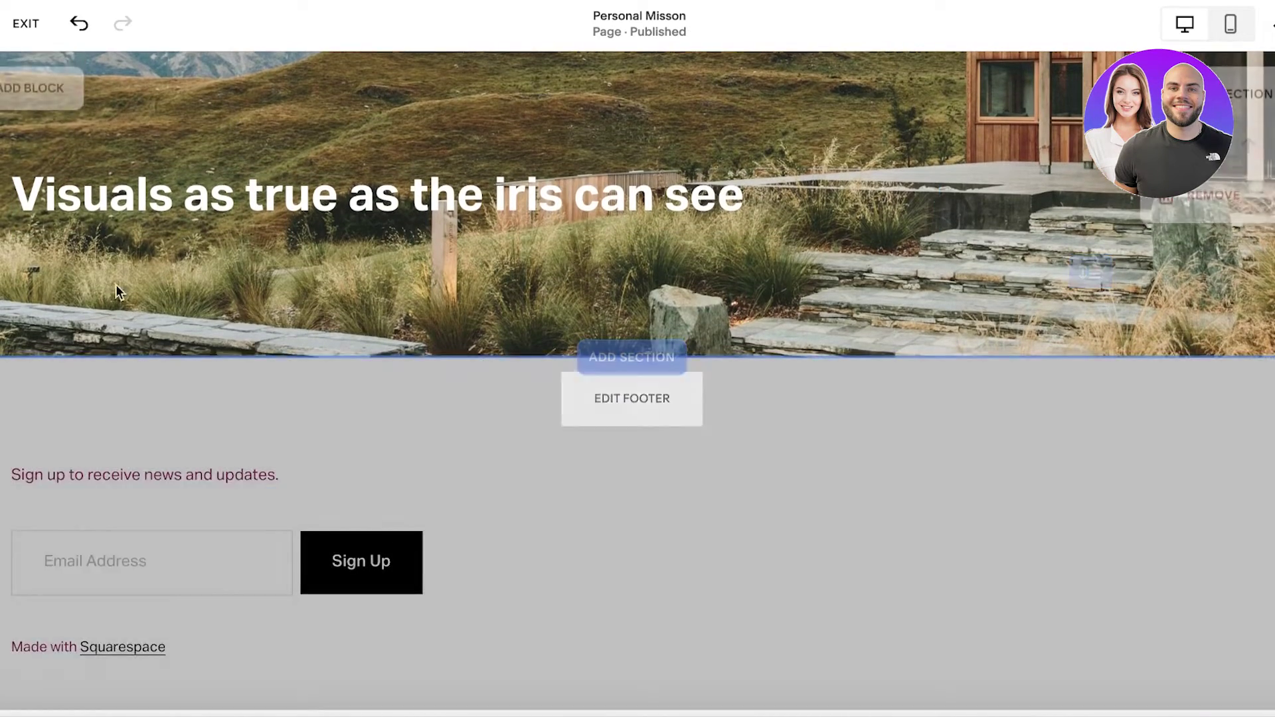
left_click(20, 96)
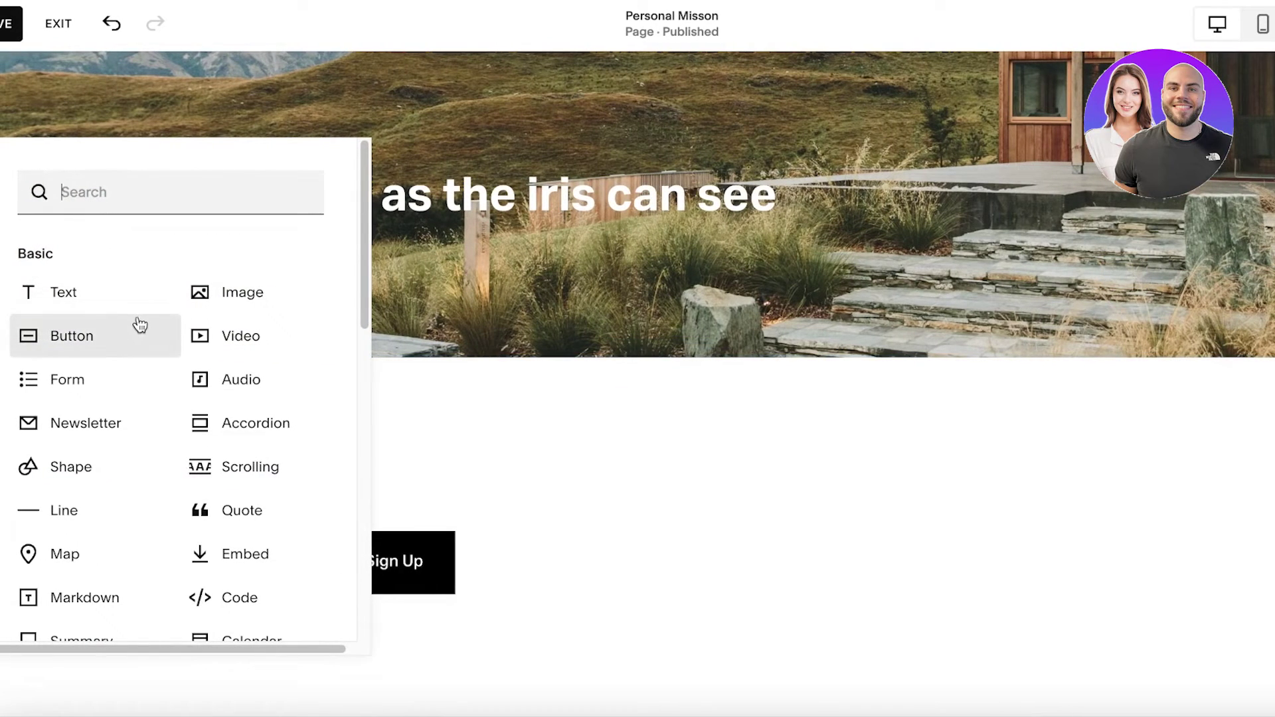
left_click(63, 297)
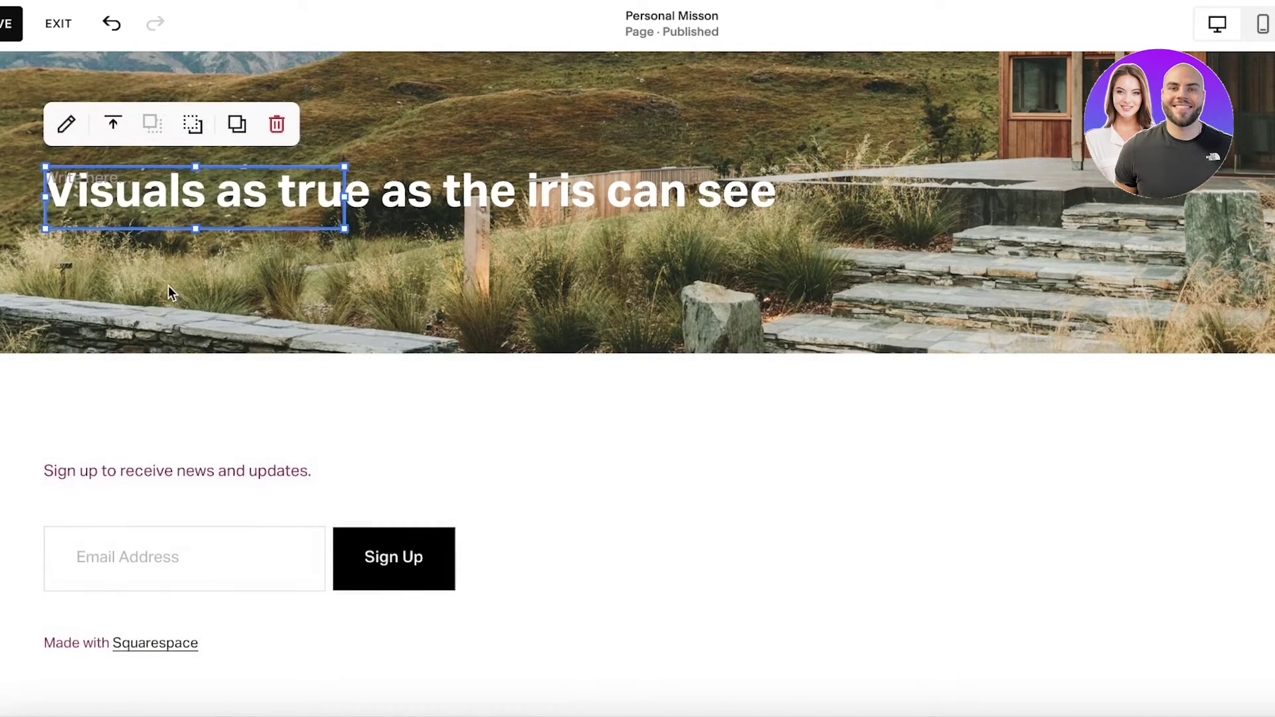
left_click(276, 124)
- Add the About section with the long "It all begins with an idea" text and small images below the intro, save and exit editing
scroll(336, 416, "up", 3)
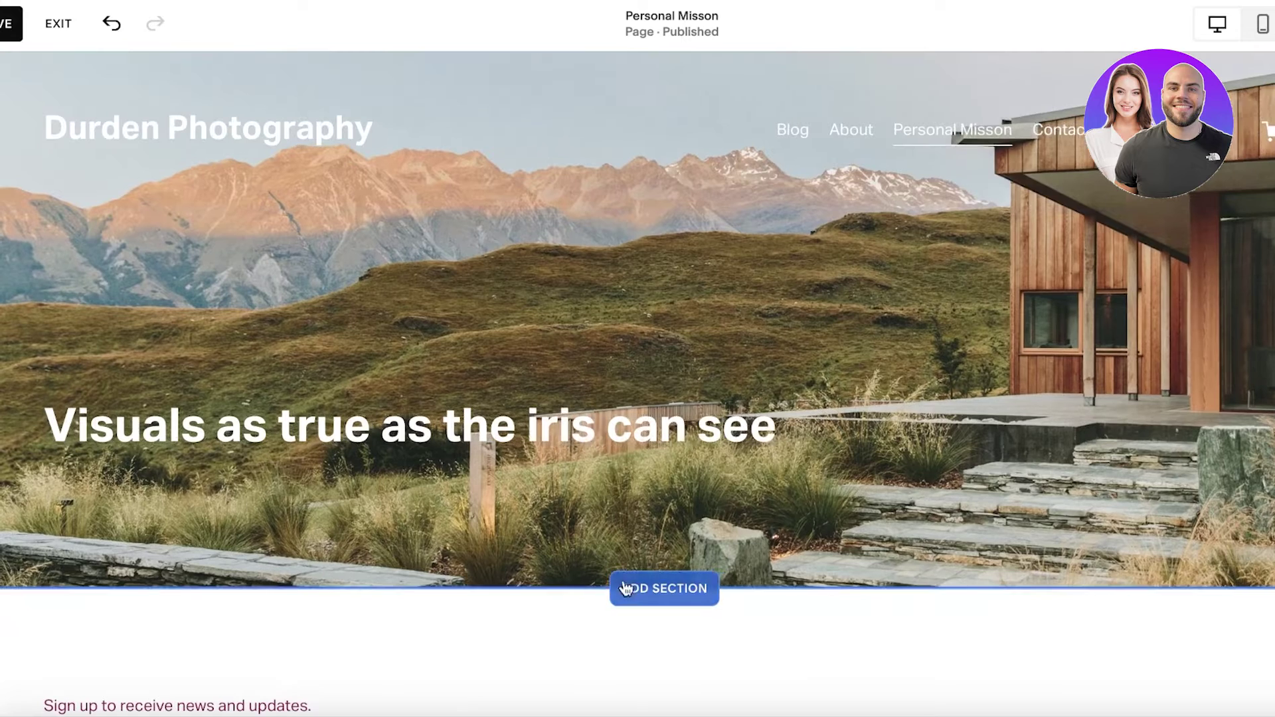
left_click(663, 589)
scroll(171, 433, "down", 2)
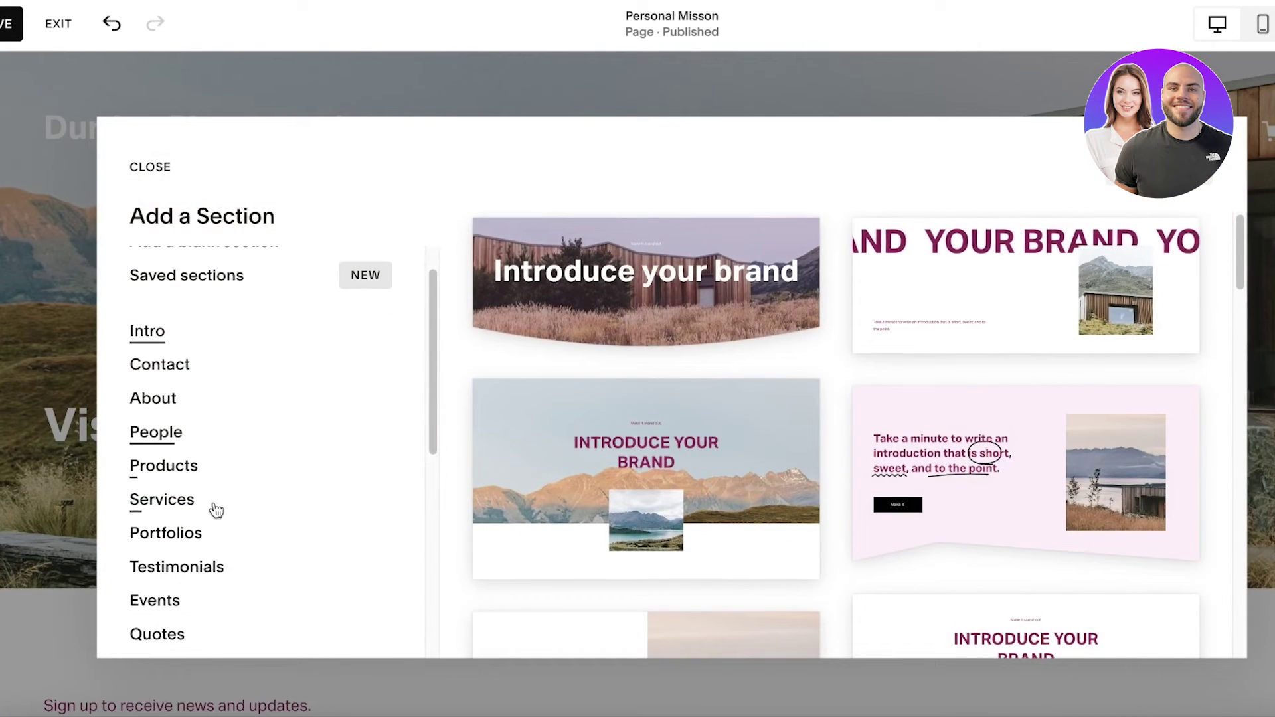
left_click(156, 400)
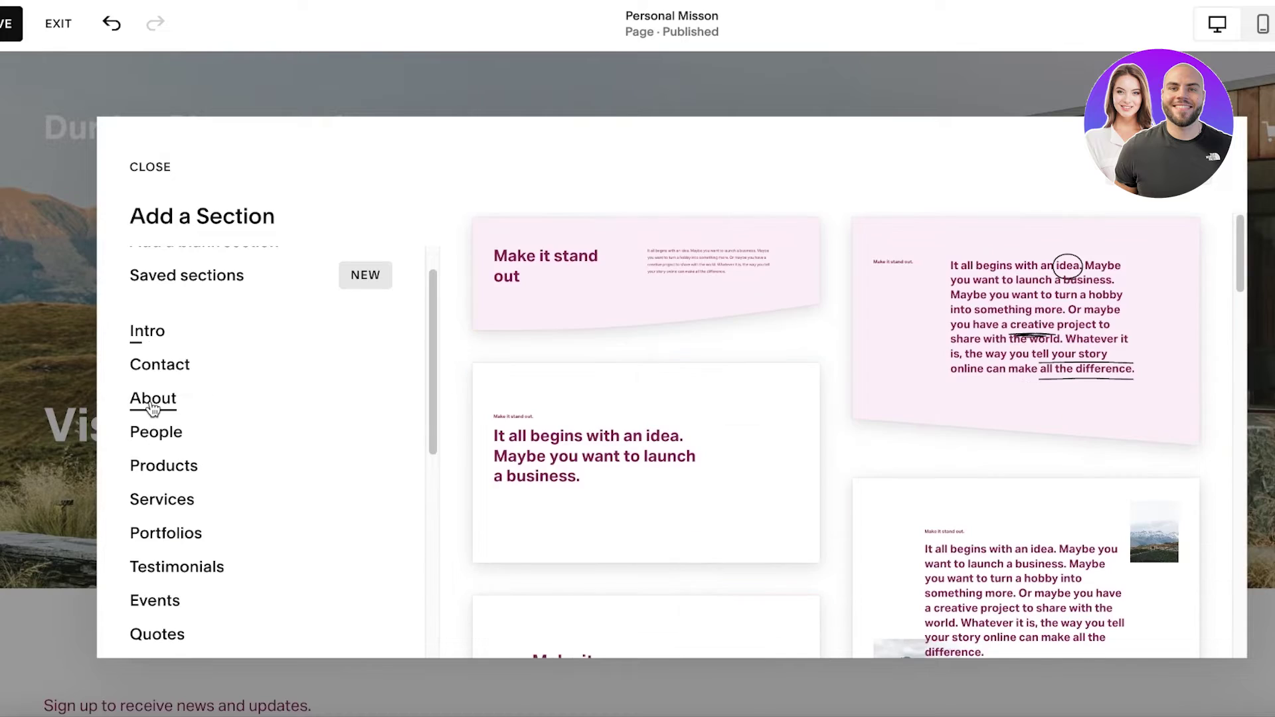
scroll(1007, 397, "down", 5)
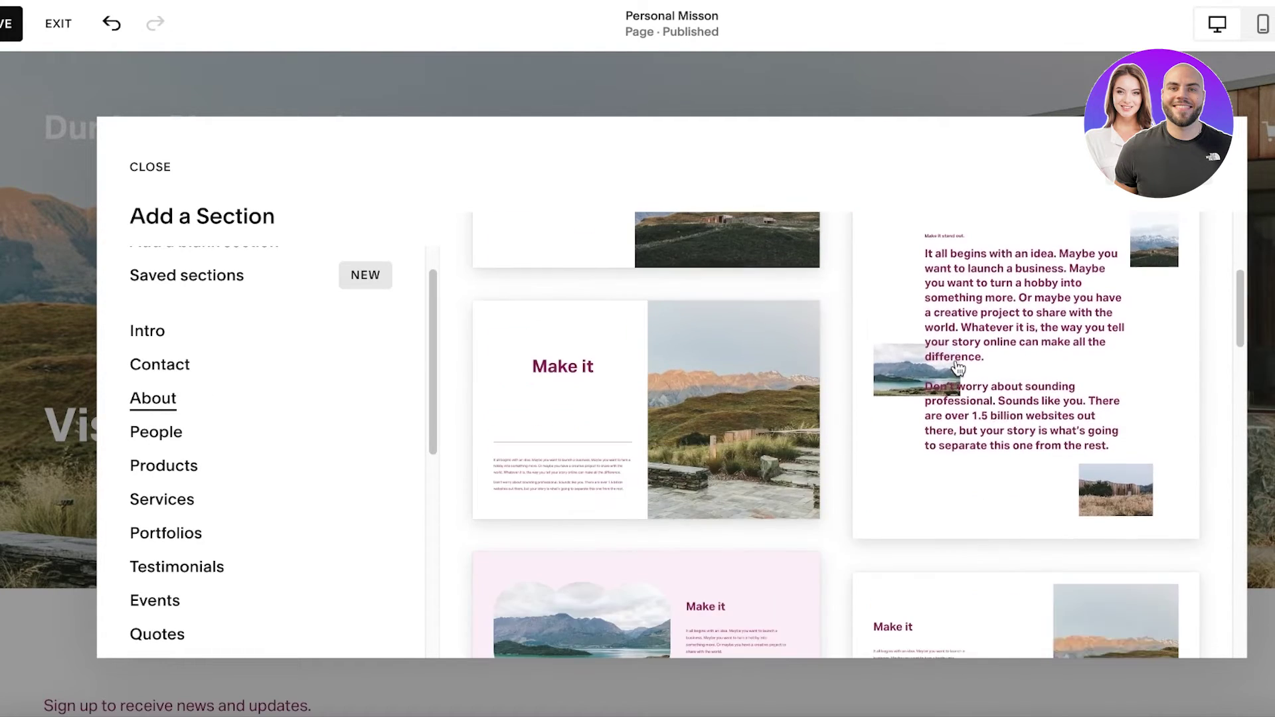
scroll(873, 375, "down", 4)
left_click(922, 370)
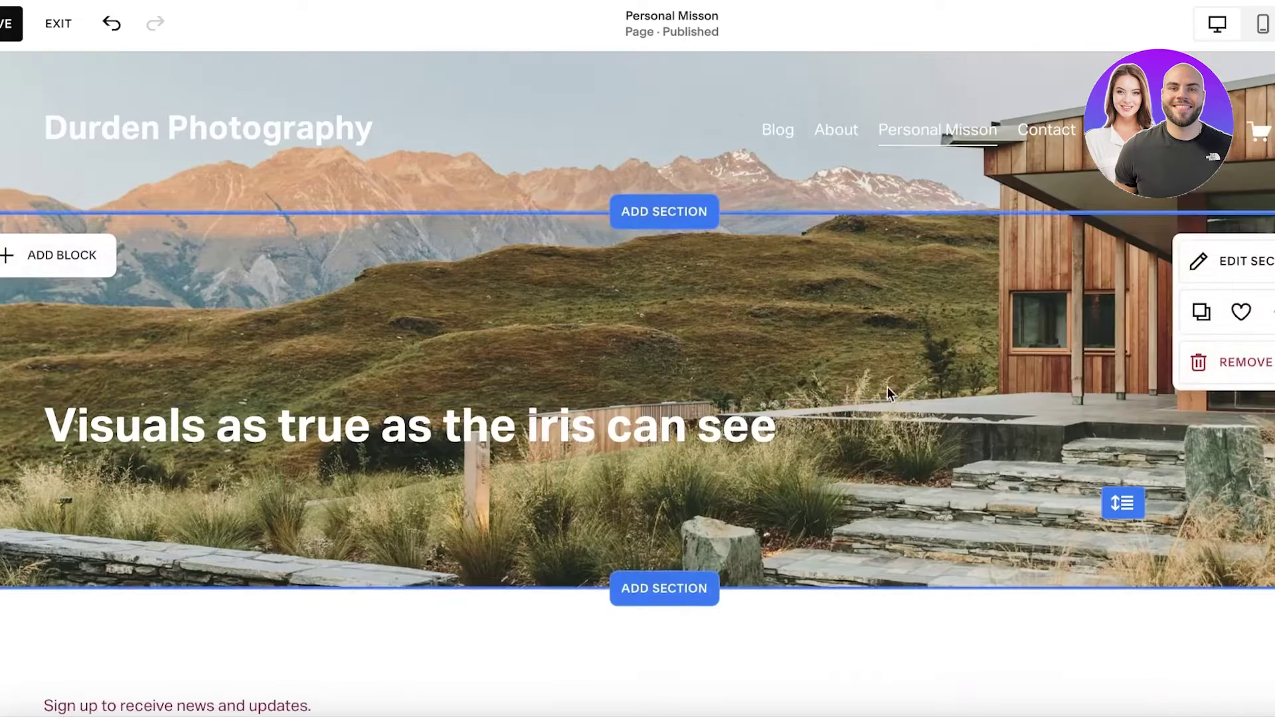
left_click(548, 282)
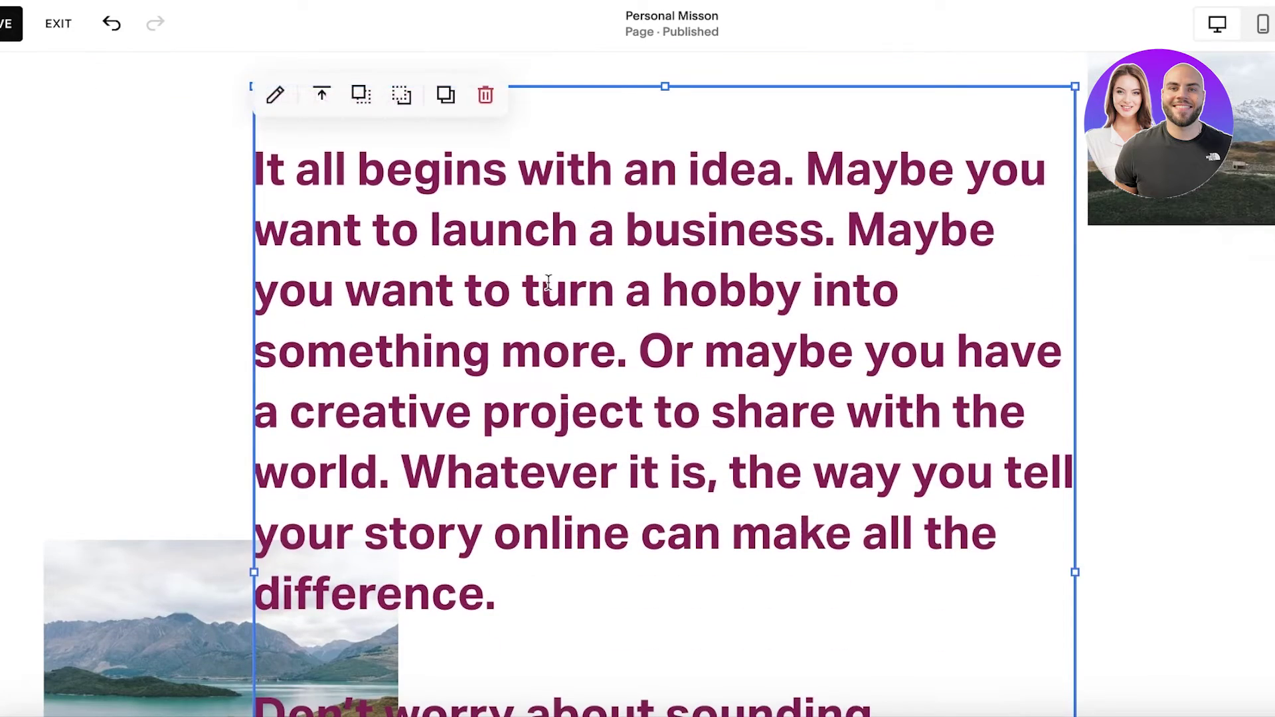
scroll(630, 255, "up", 8)
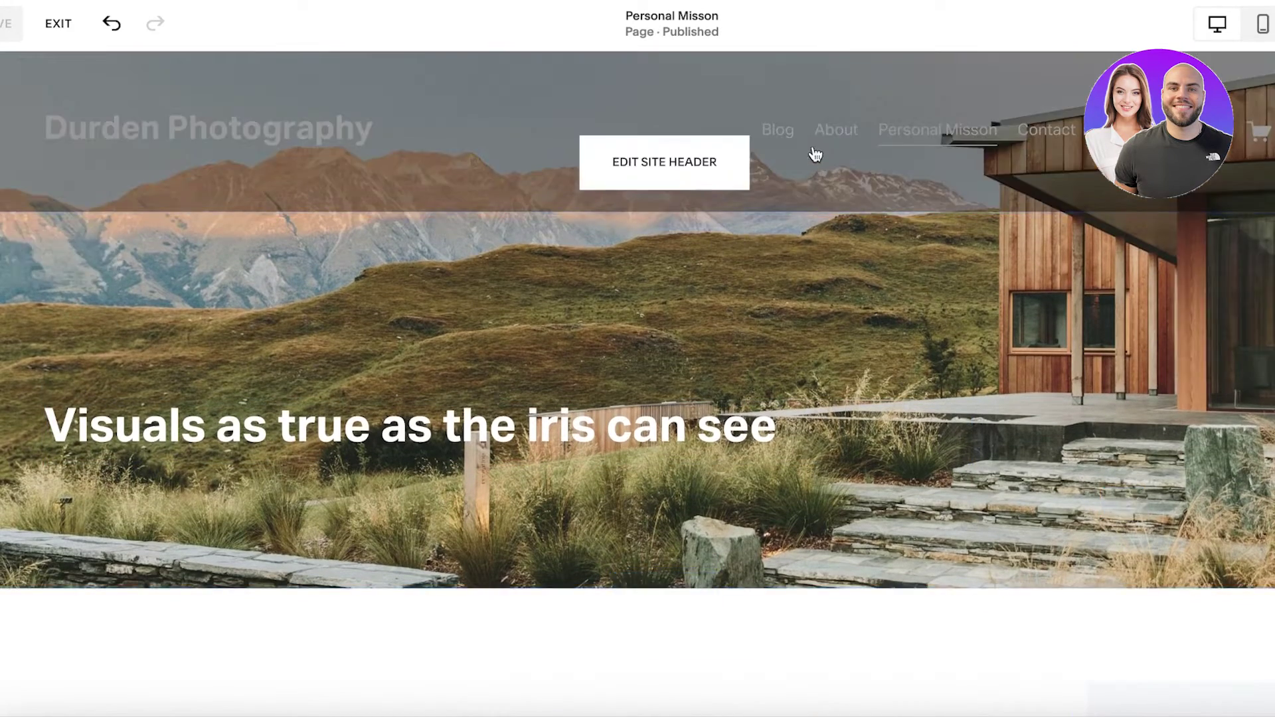
left_click(54, 25)
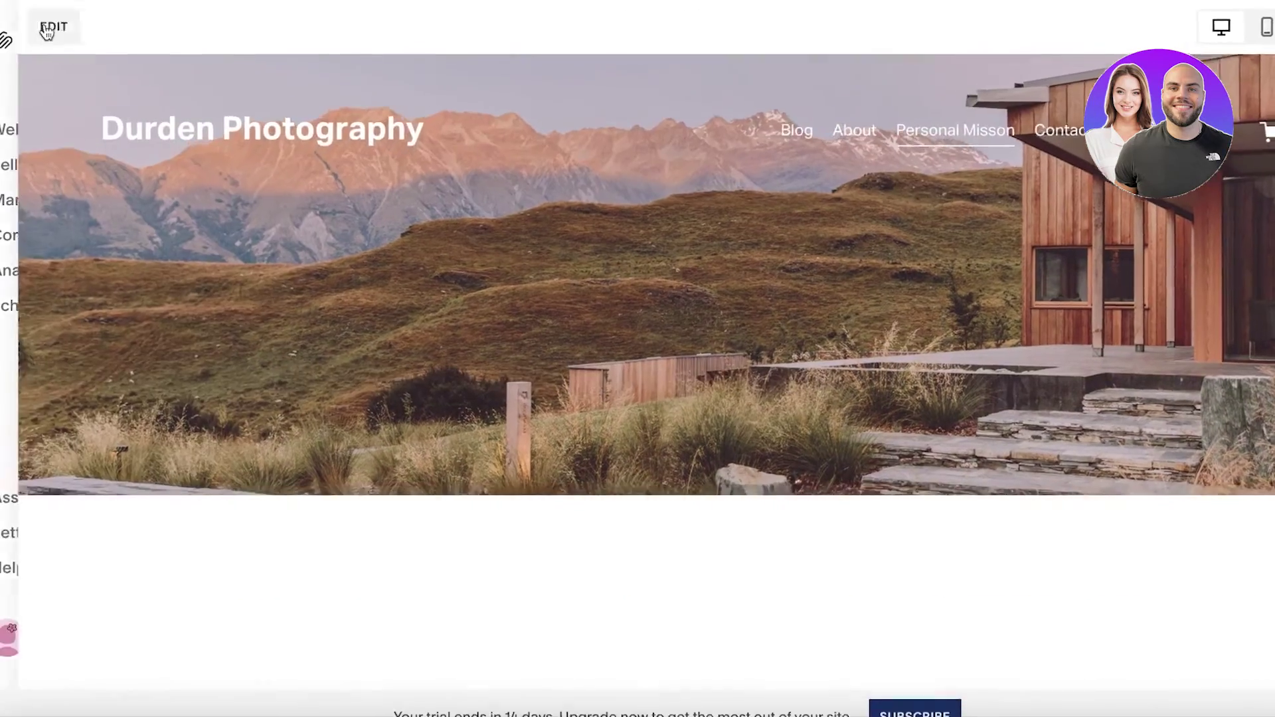
scroll(531, 226, "down", 15)
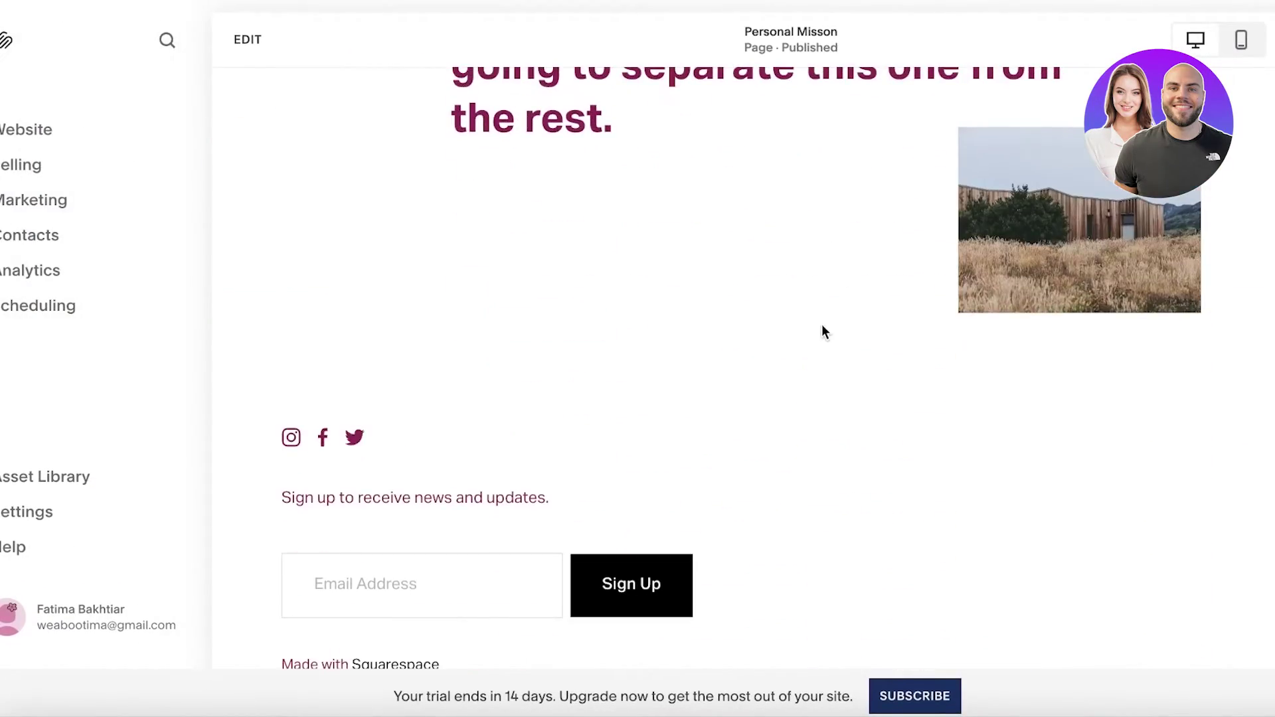
scroll(797, 266, "up", 15)
- Open the Blog page's post management and delete the Pastels post, confirming the deletion
left_click(819, 132)
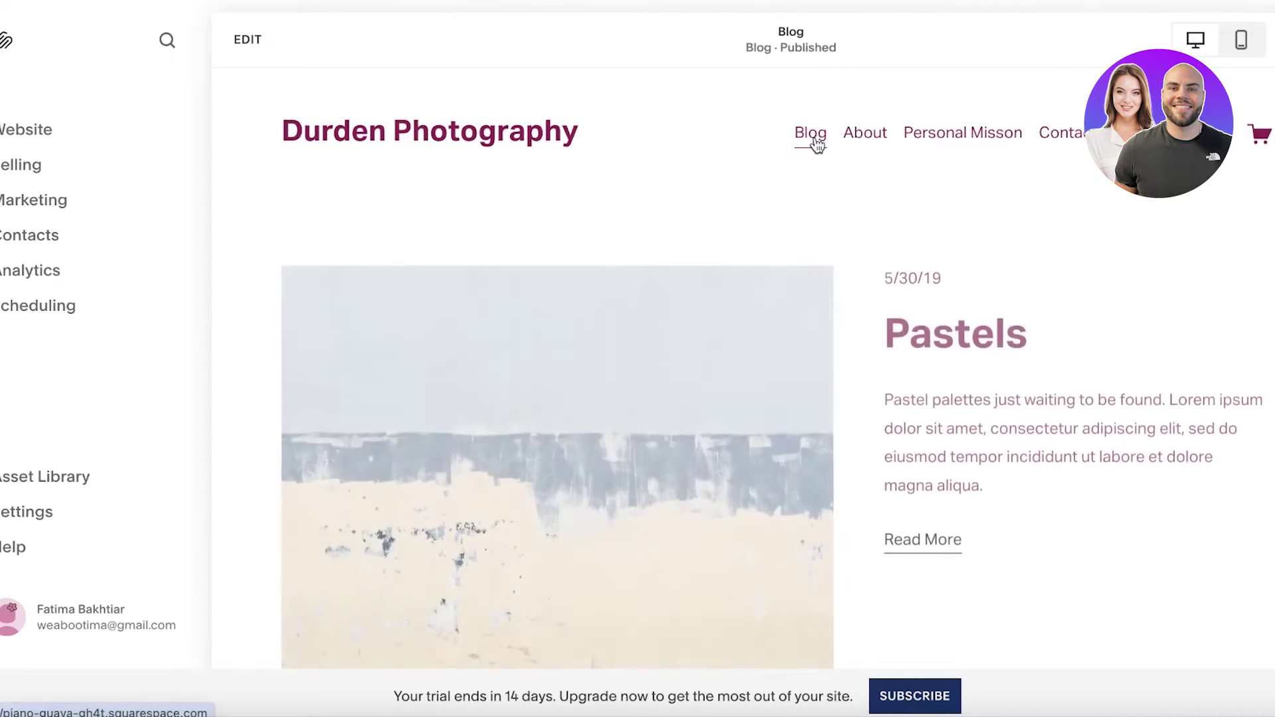
scroll(765, 439, "down", 15)
scroll(764, 439, "up", 10)
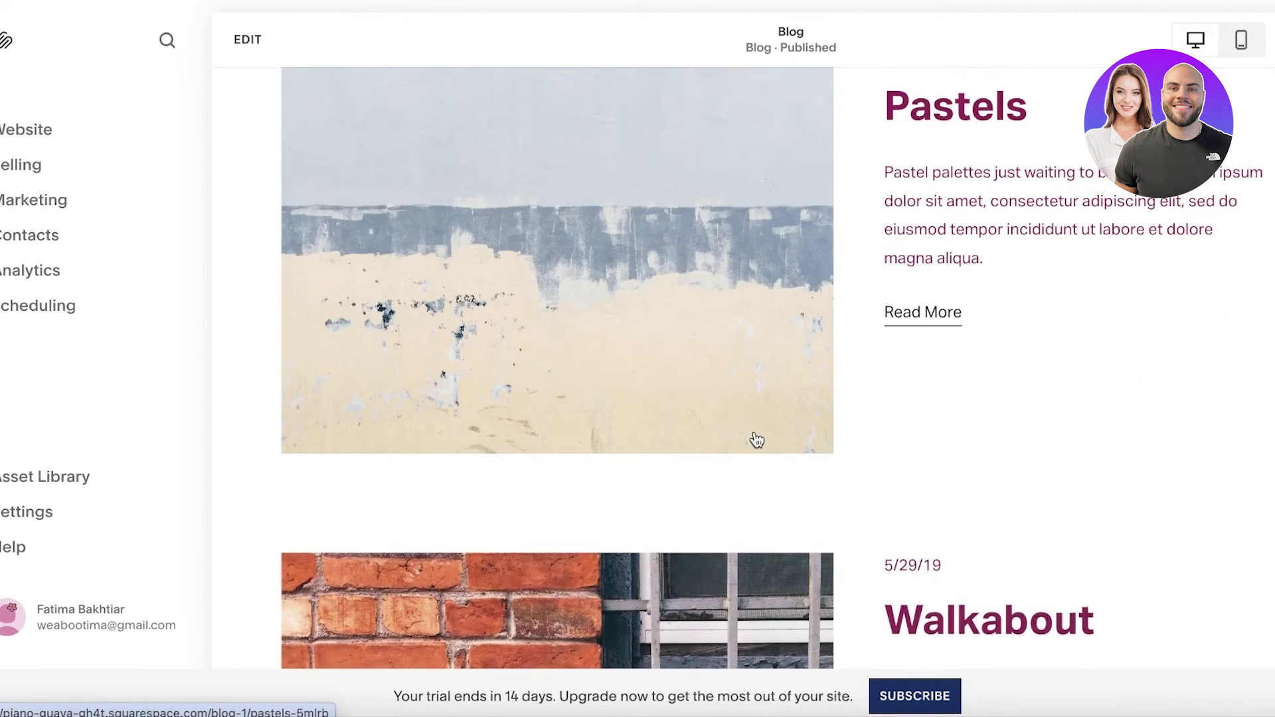
scroll(757, 439, "up", 4)
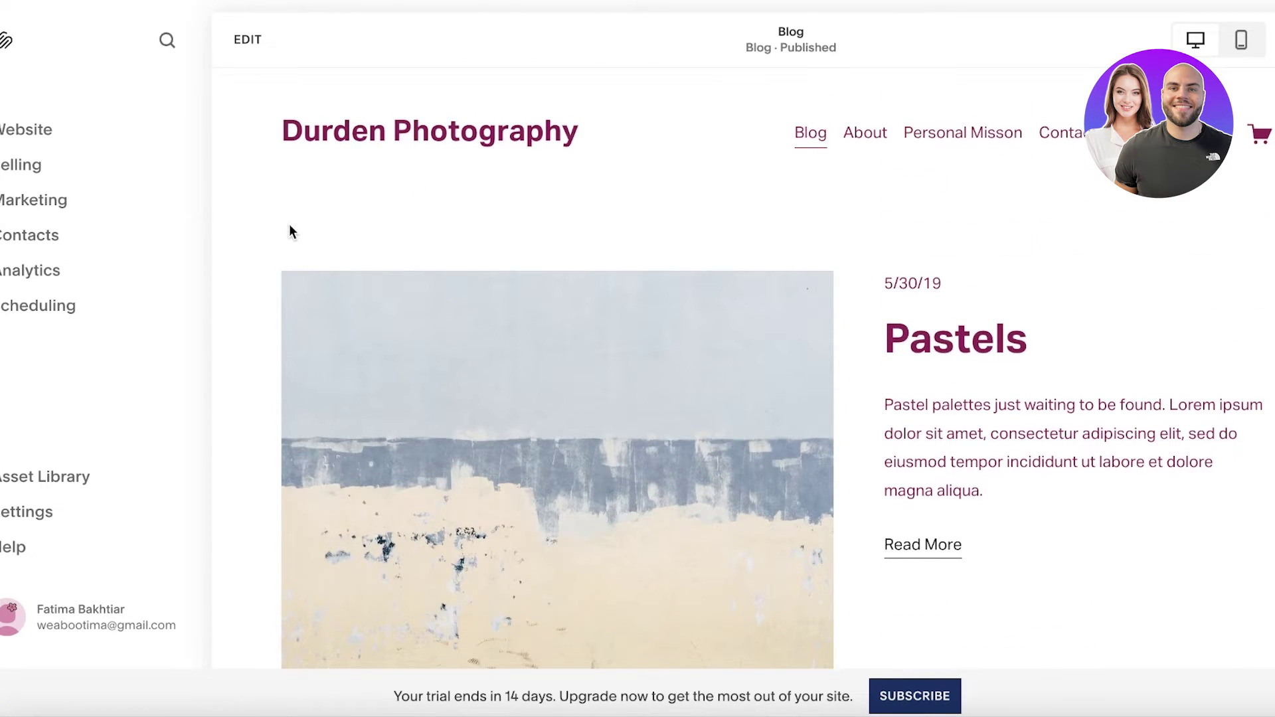
left_click(249, 40)
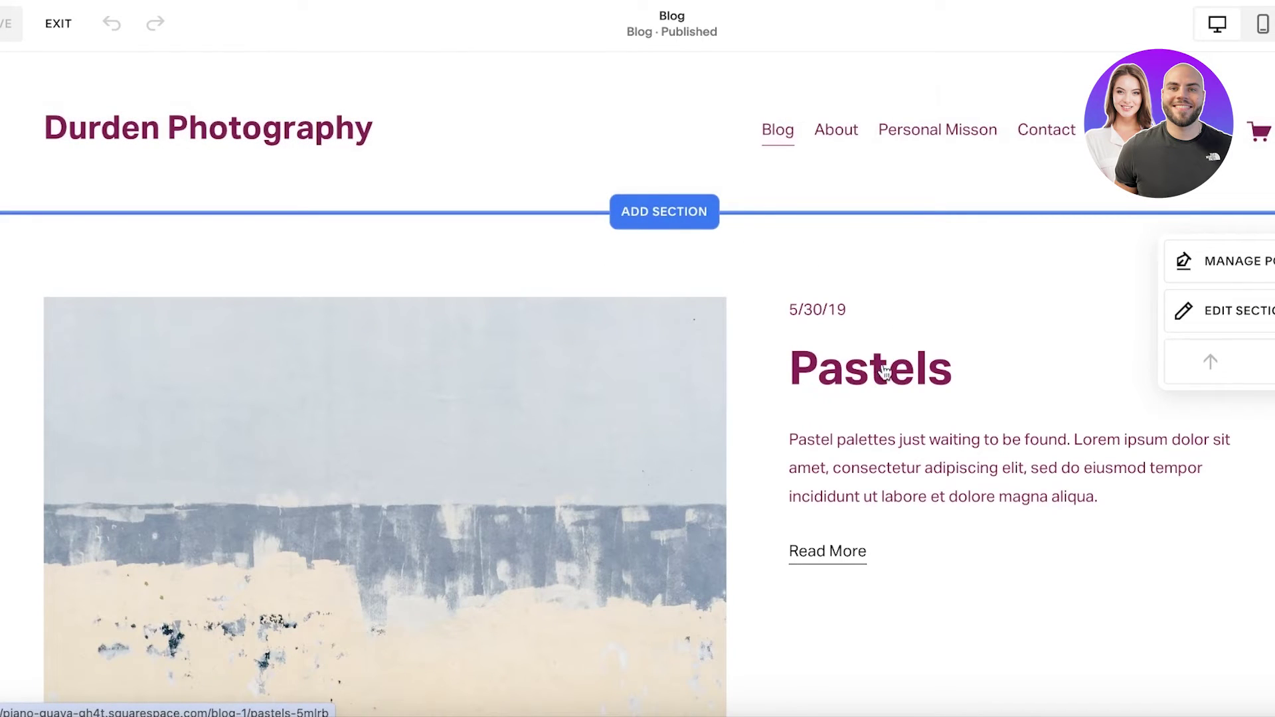
scroll(783, 308, "down", 5)
scroll(763, 305, "up", 5)
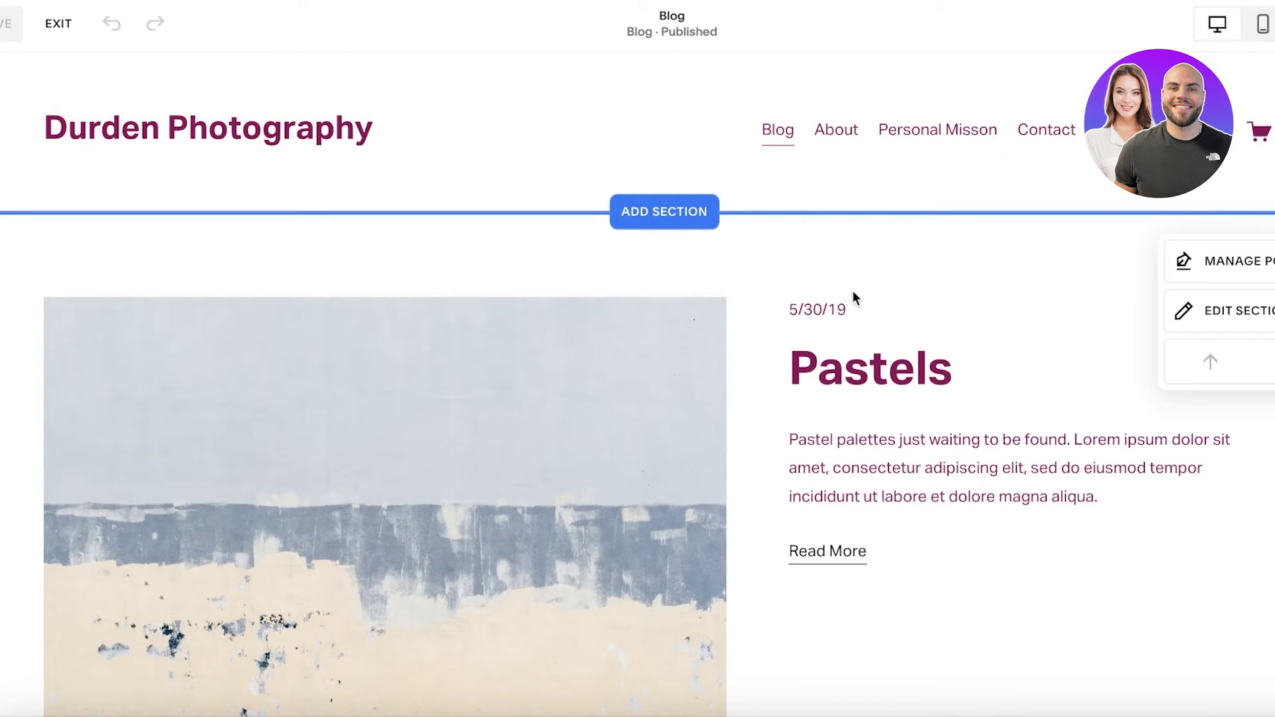
left_click(1211, 251)
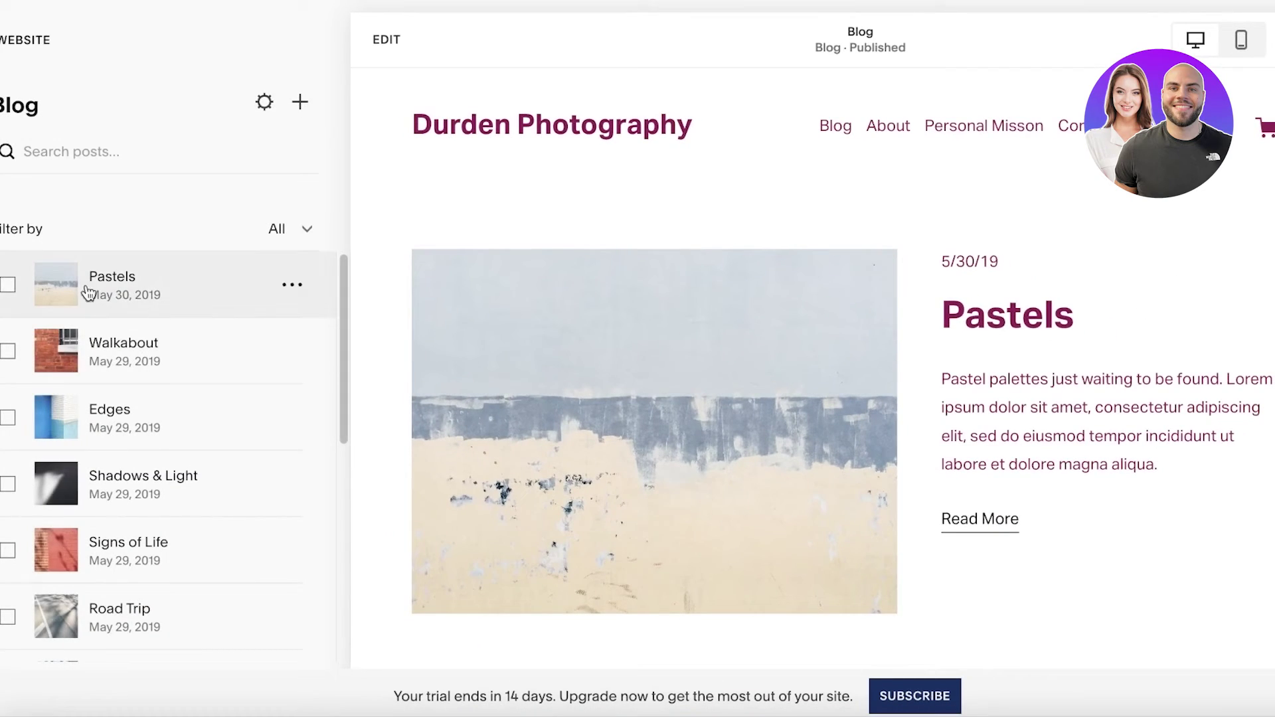
left_click(291, 287)
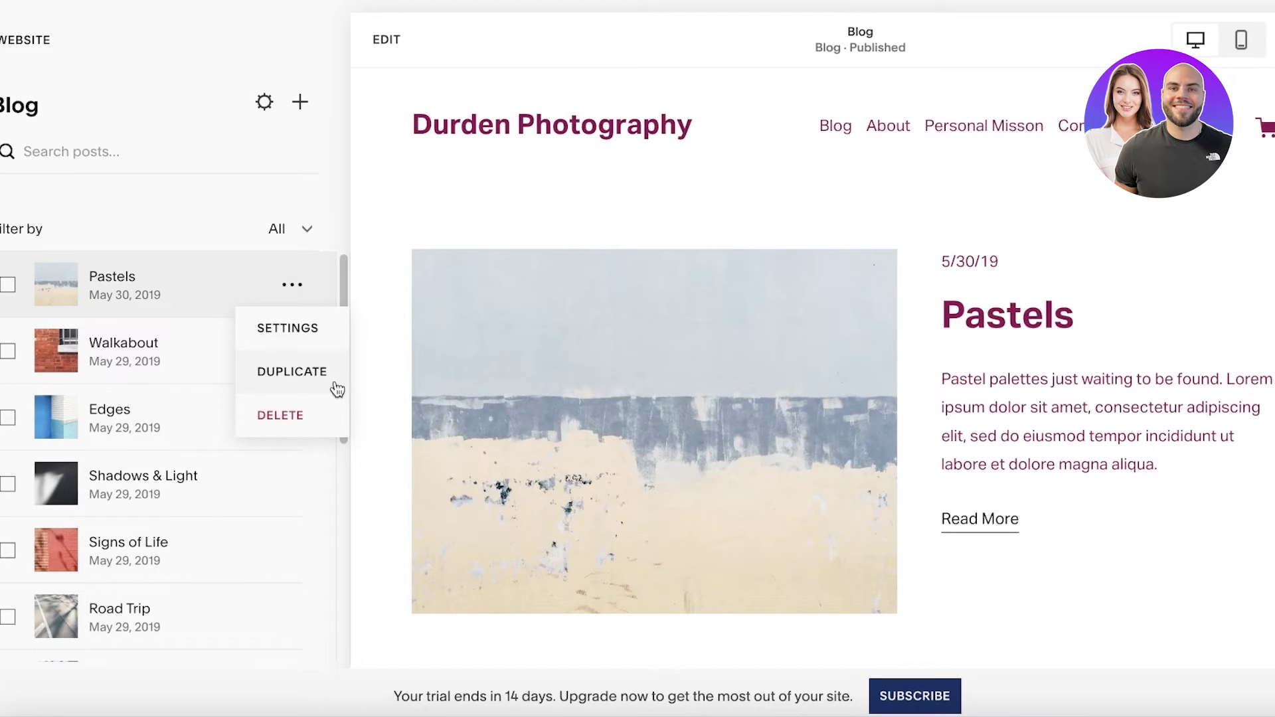
left_click(282, 416)
left_click(781, 422)
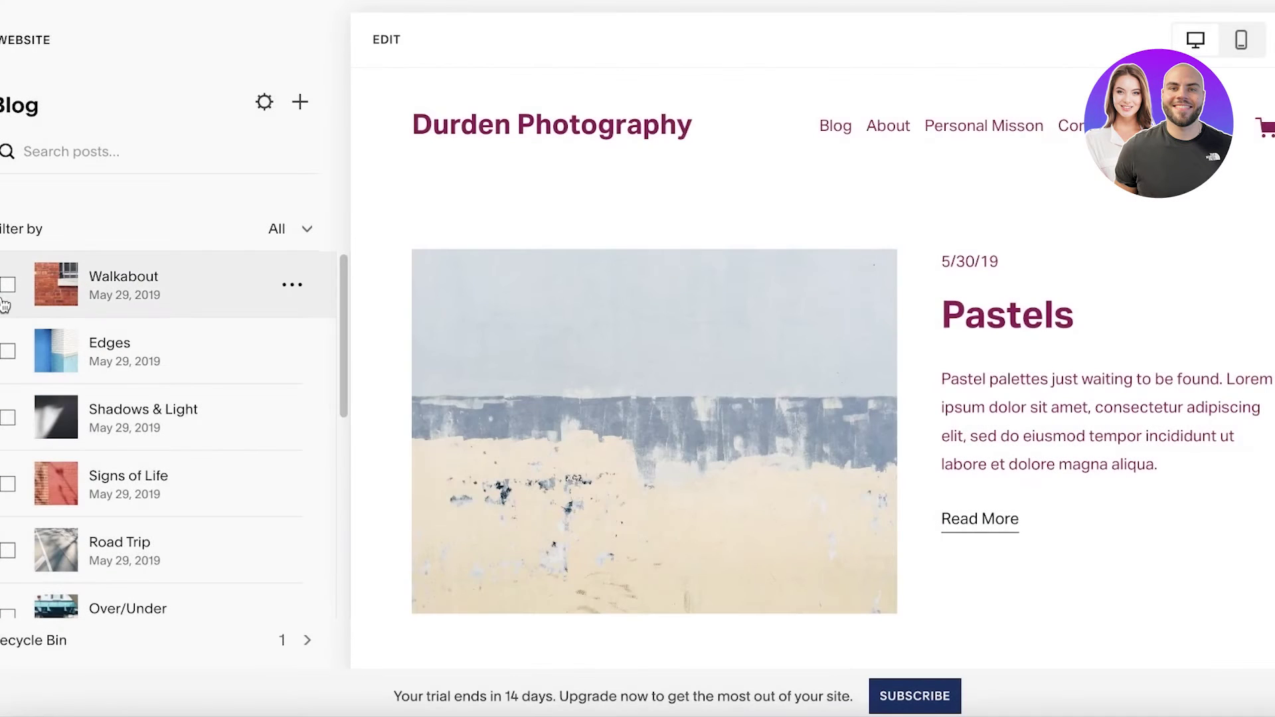
- Select the eleven blog posts from Walkabout through Abandoned, leaving out Washed, and delete them
left_click(7, 284)
left_click(8, 351)
left_click(7, 417)
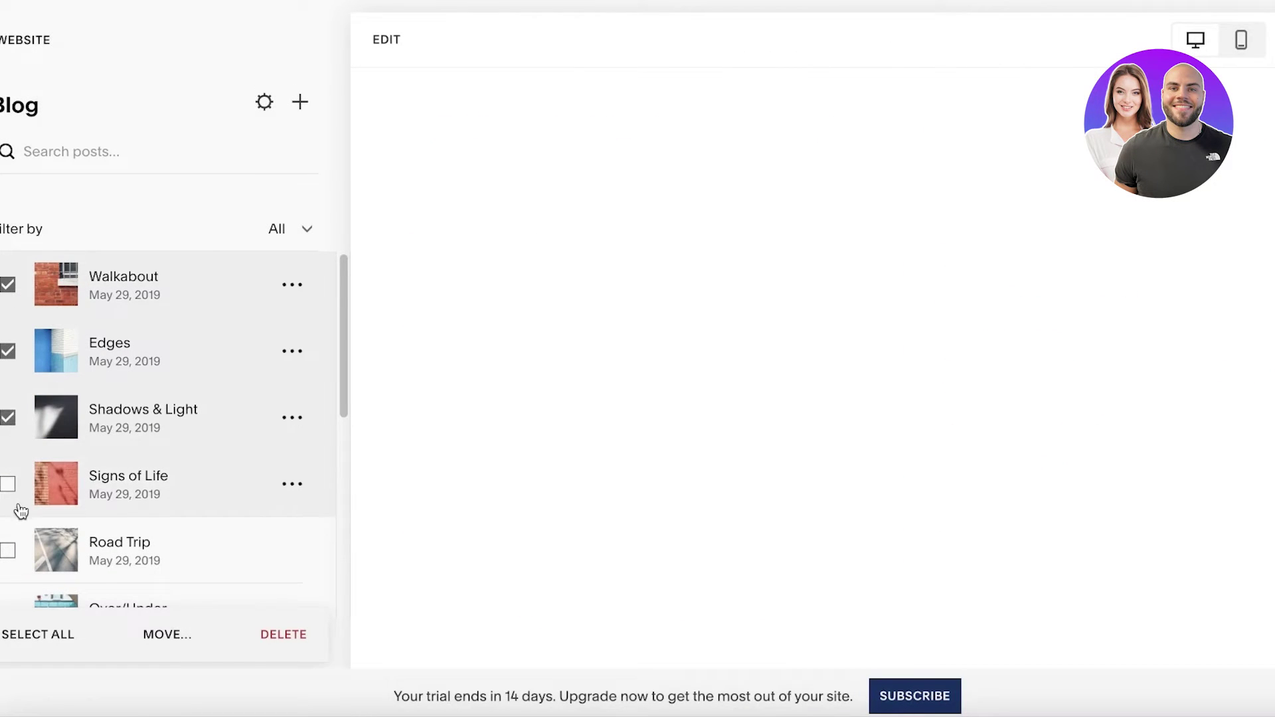
left_click(8, 484)
scroll(7, 465, "down", 3)
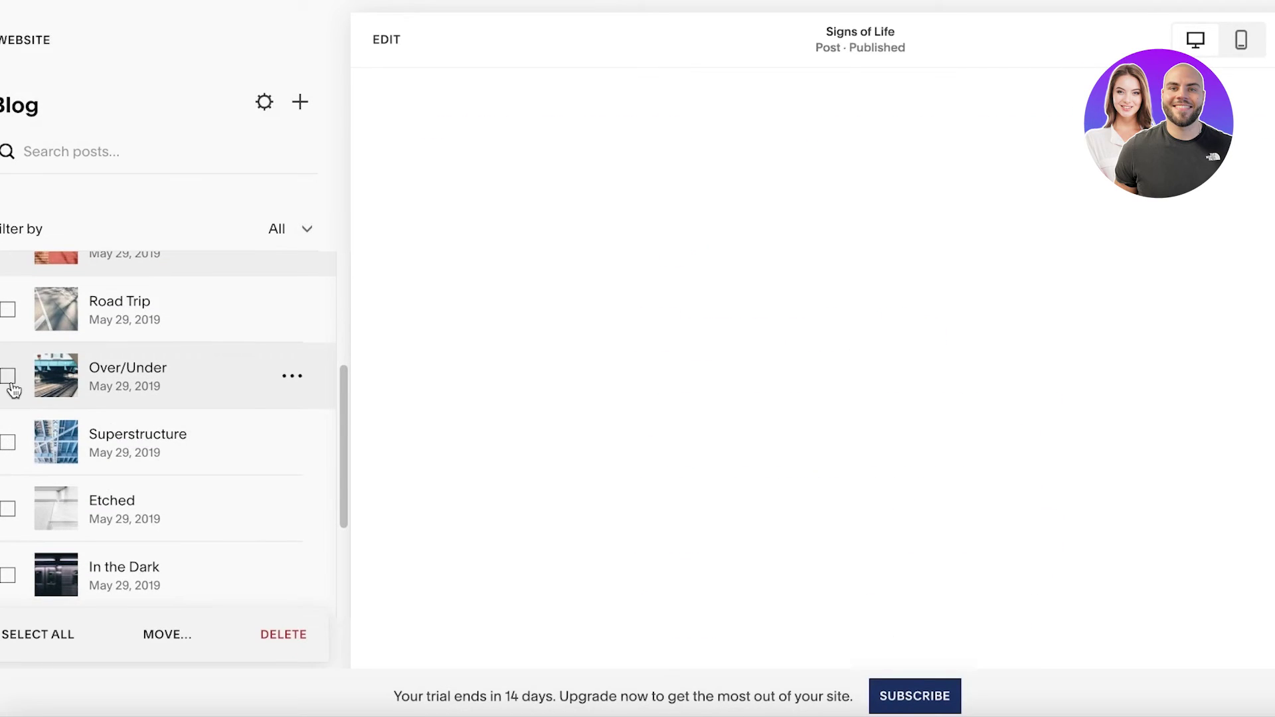
left_click(7, 309)
left_click(7, 376)
left_click(7, 442)
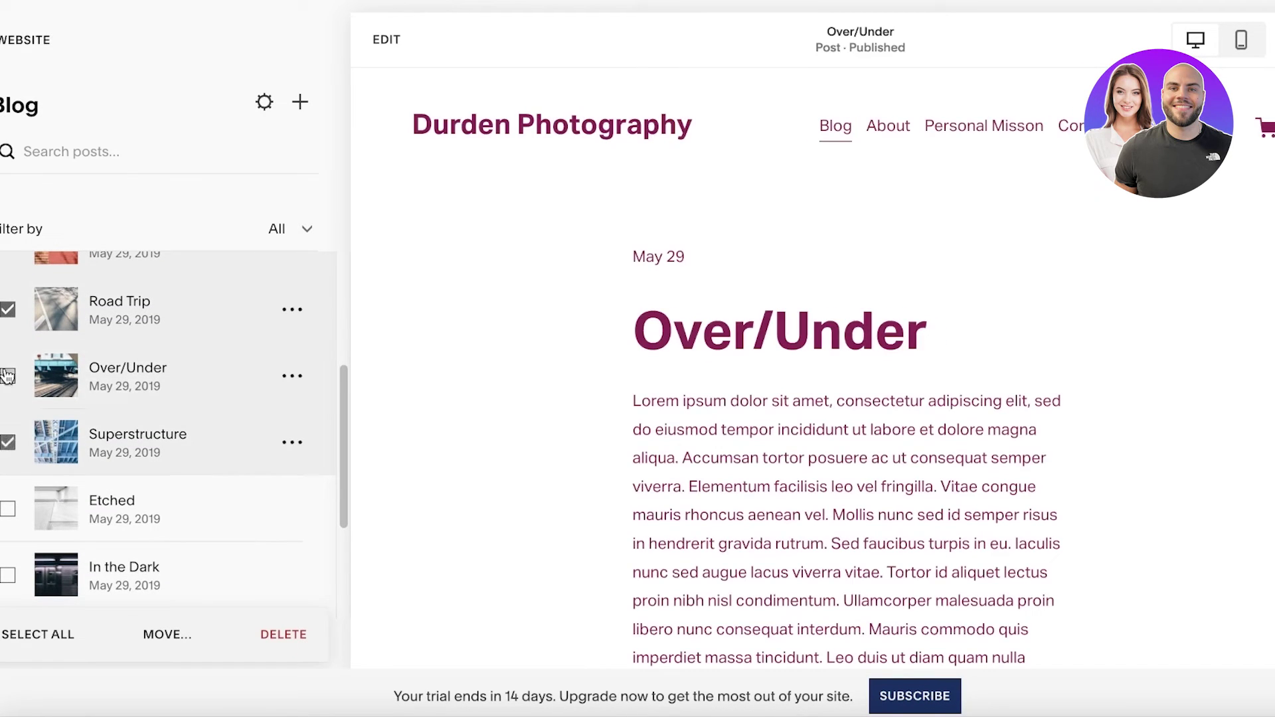
left_click(8, 509)
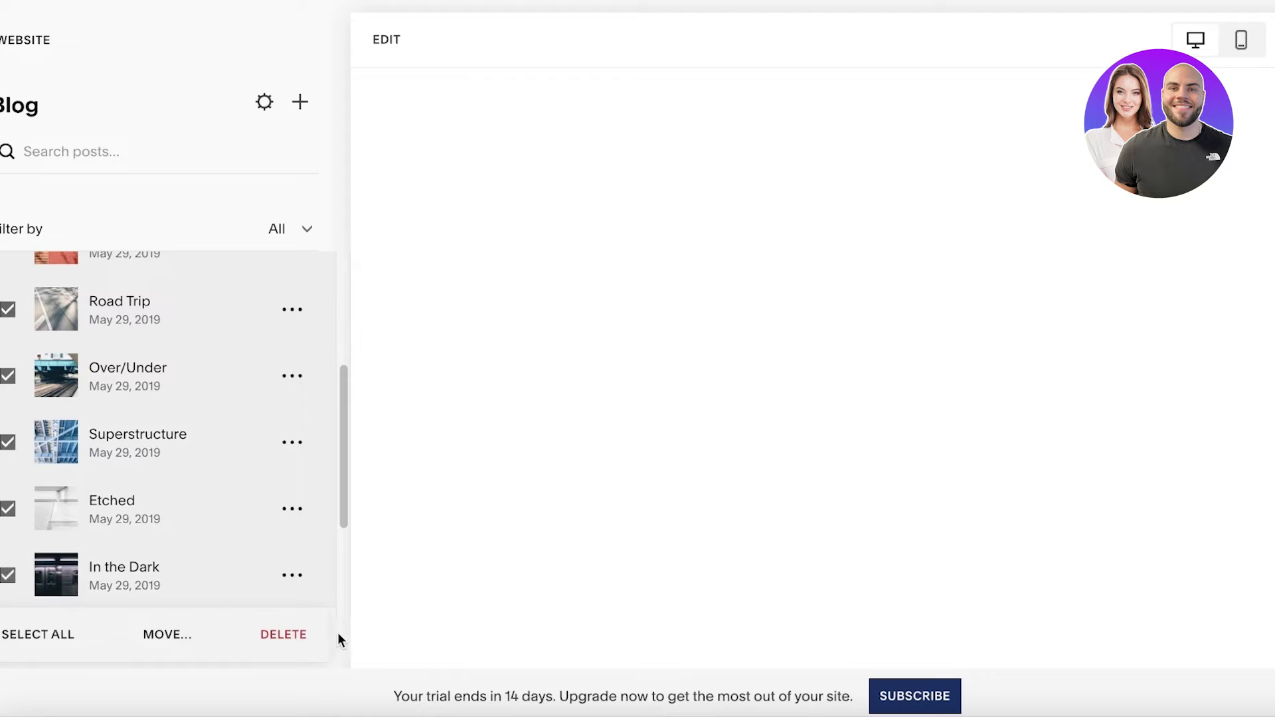
scroll(94, 529, "down", 3)
left_click(7, 519)
left_click(8, 452)
left_click(284, 634)
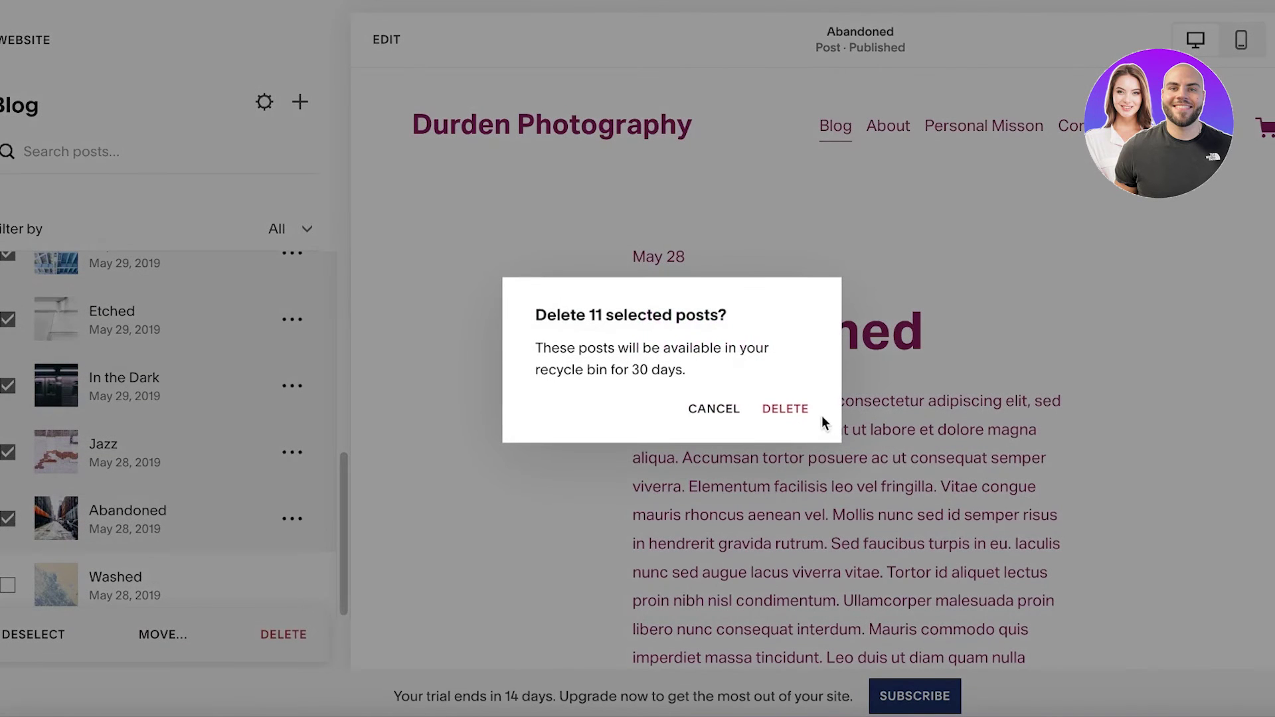
left_click(779, 413)
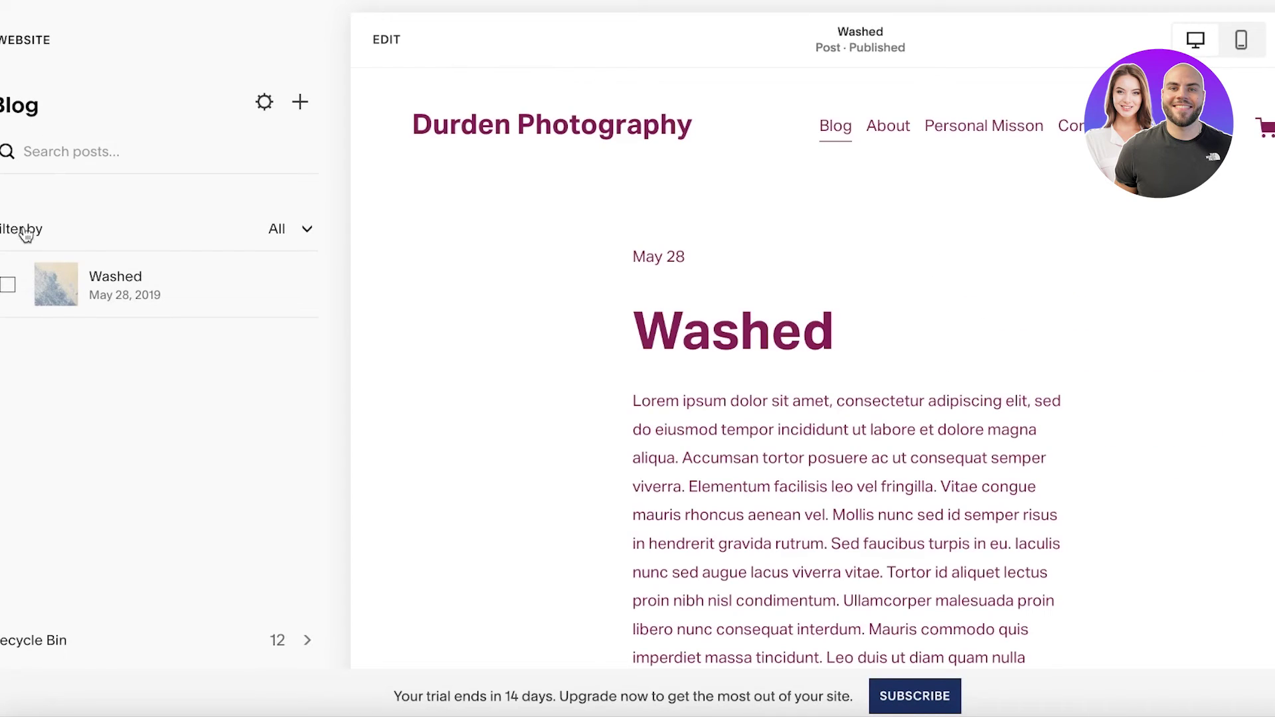
- Create a new post in the Blog under Not Linked and title it "Nature Photography"
left_click(20, 40)
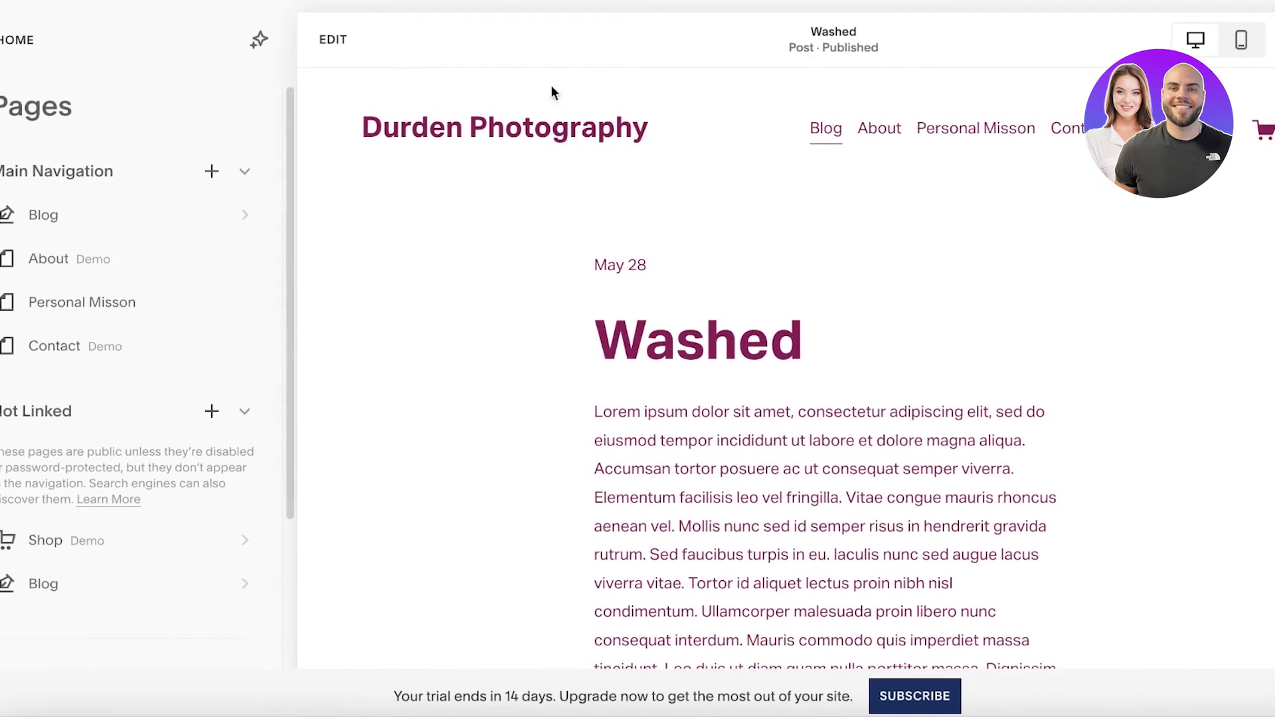
left_click(830, 128)
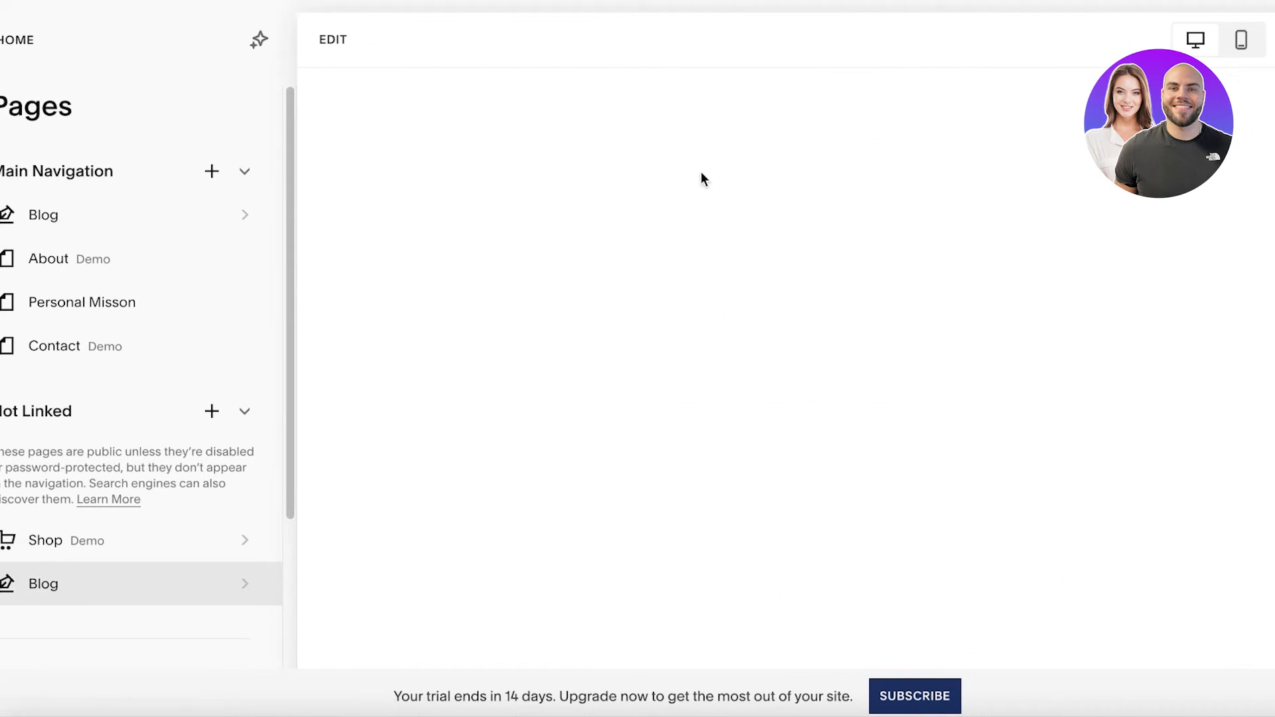
left_click(249, 585)
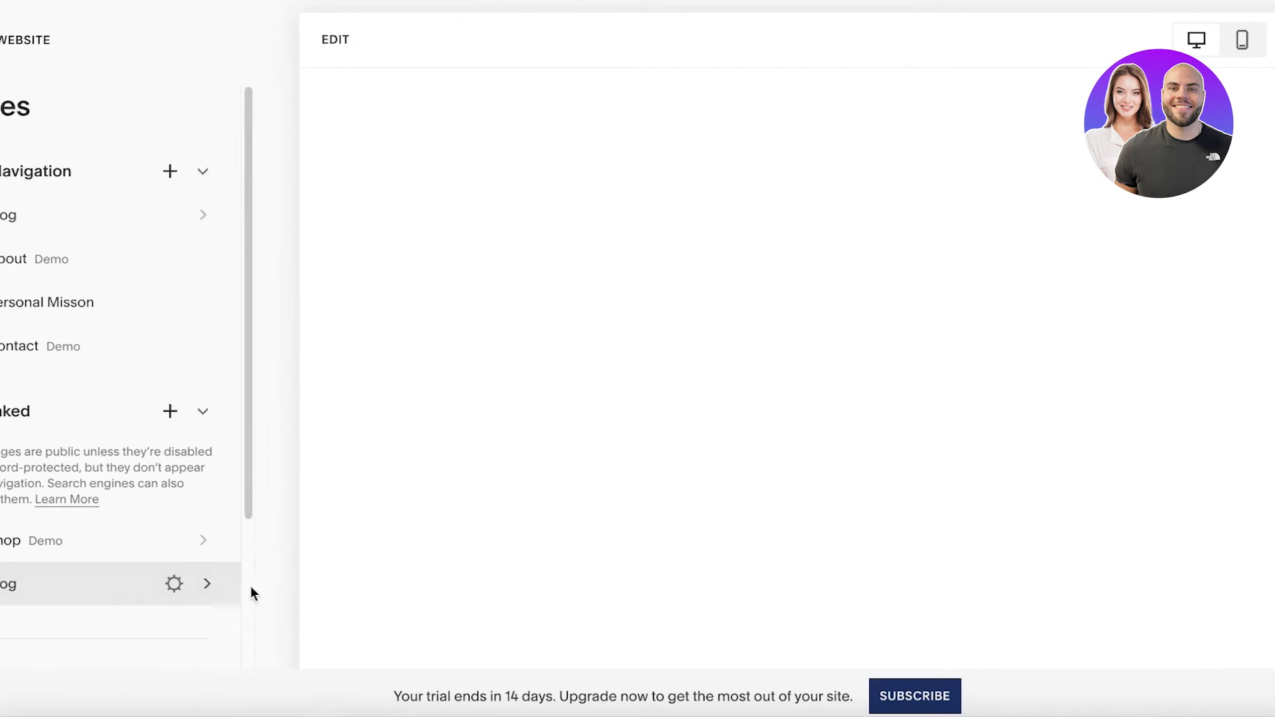
left_click(302, 103)
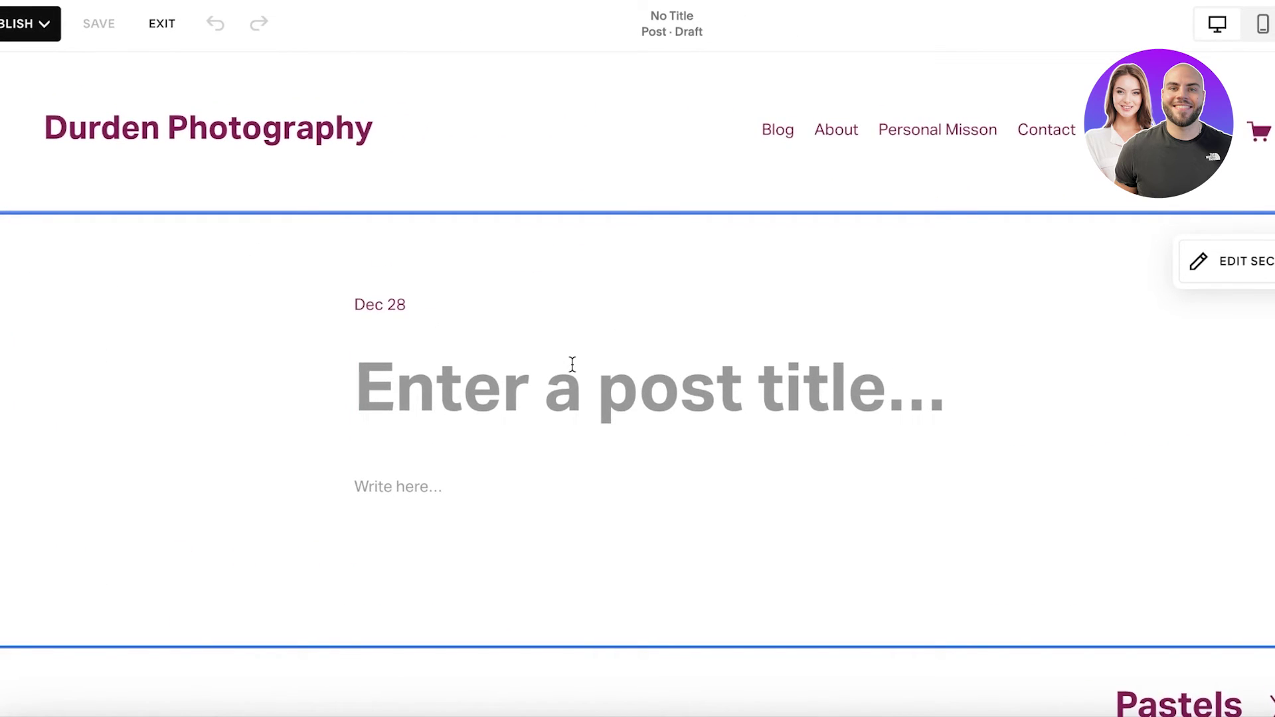
type("M")
key("BackSpace")
type("N")
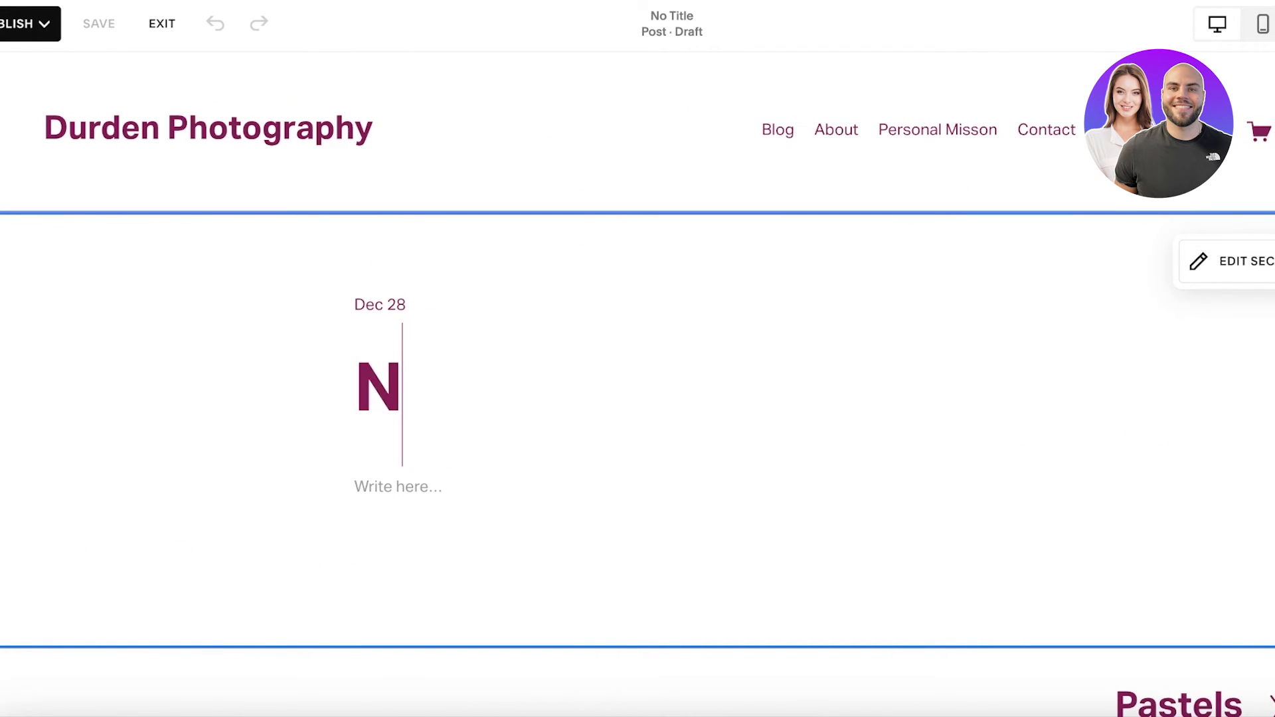
type("ature")
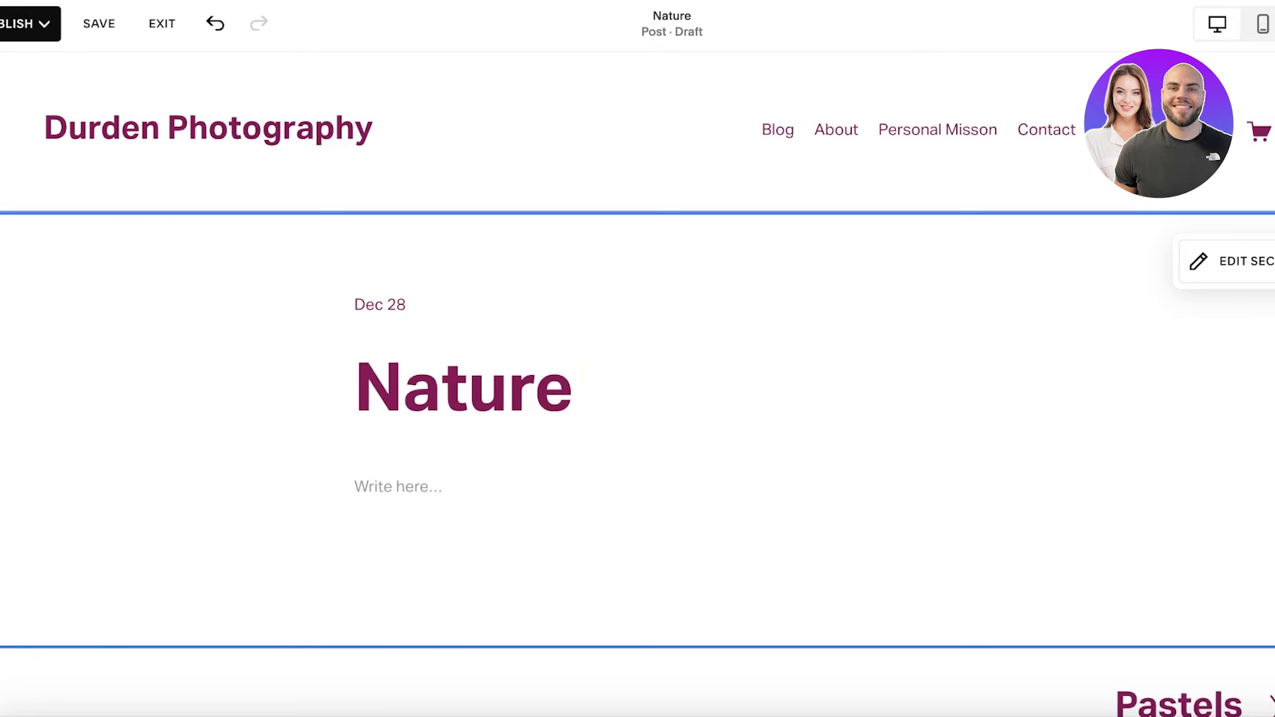
type(" Photography")
scroll(617, 481, "down", 8)
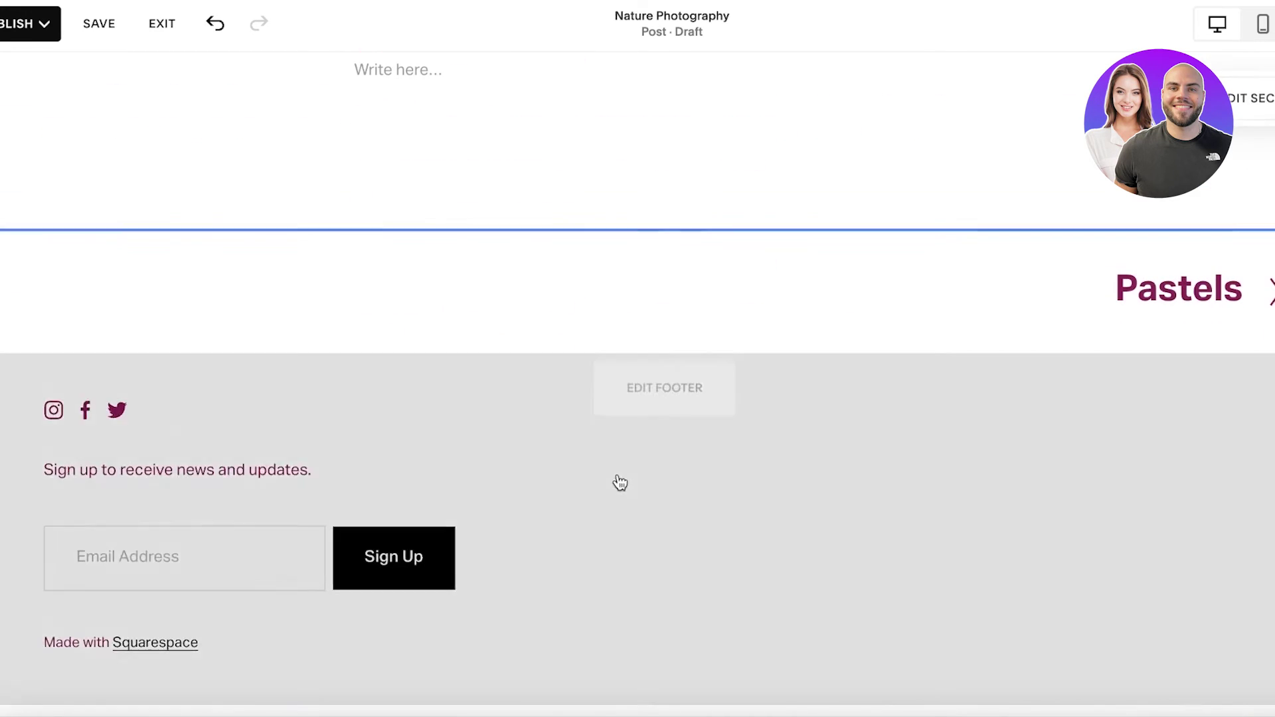
- Save the Nature Photography draft and publish it immediately as a blog post
scroll(657, 458, "up", 8)
left_click(52, 31)
left_click(85, 23)
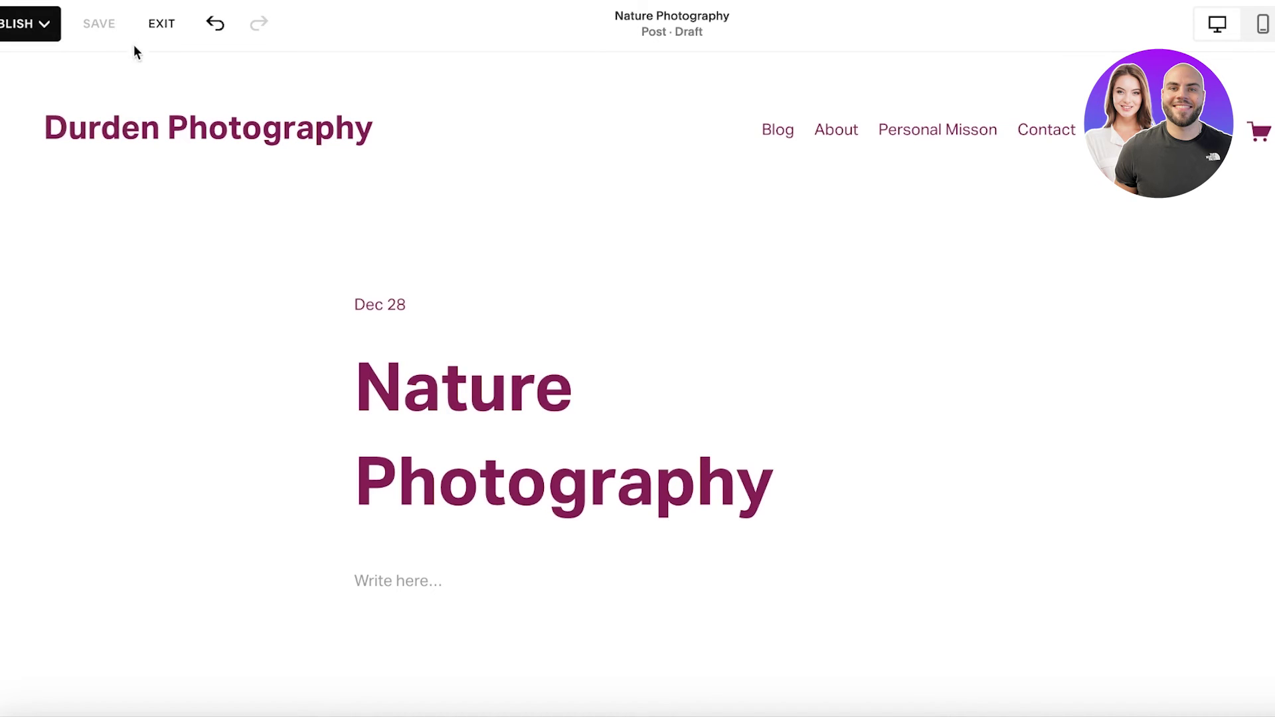
mouse_move(69, 66)
left_click(11, 40)
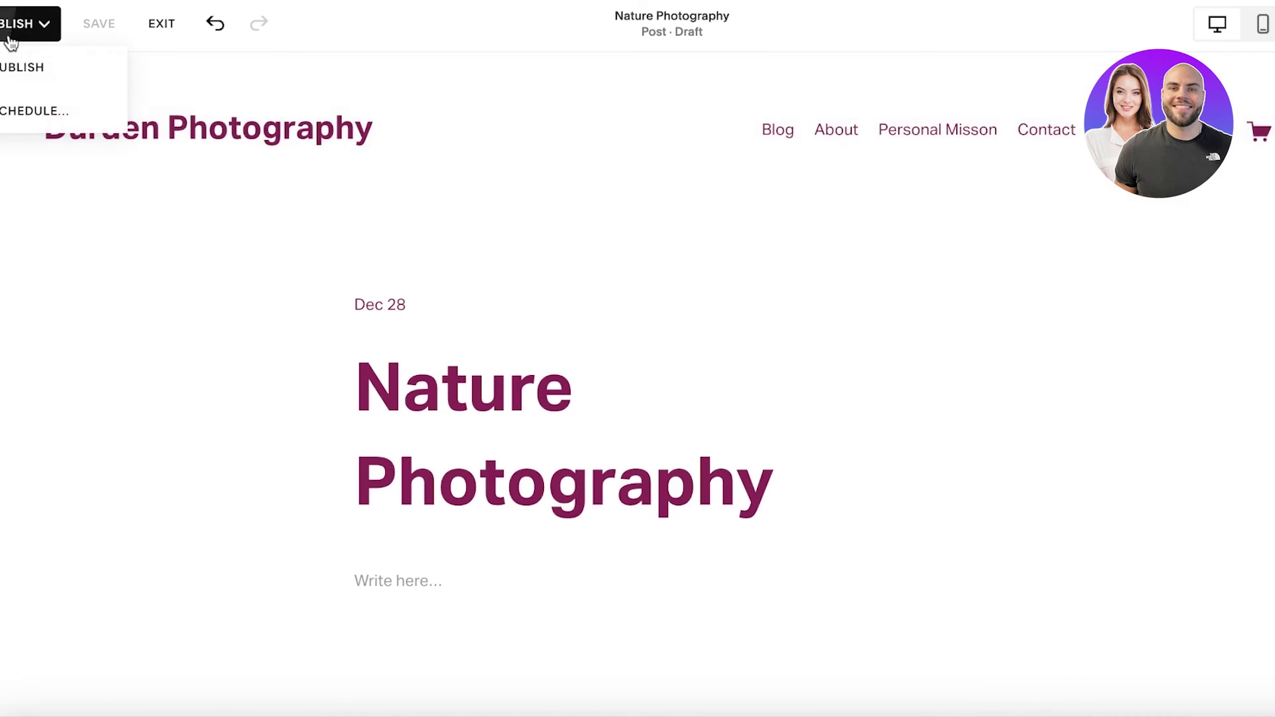
left_click(30, 73)
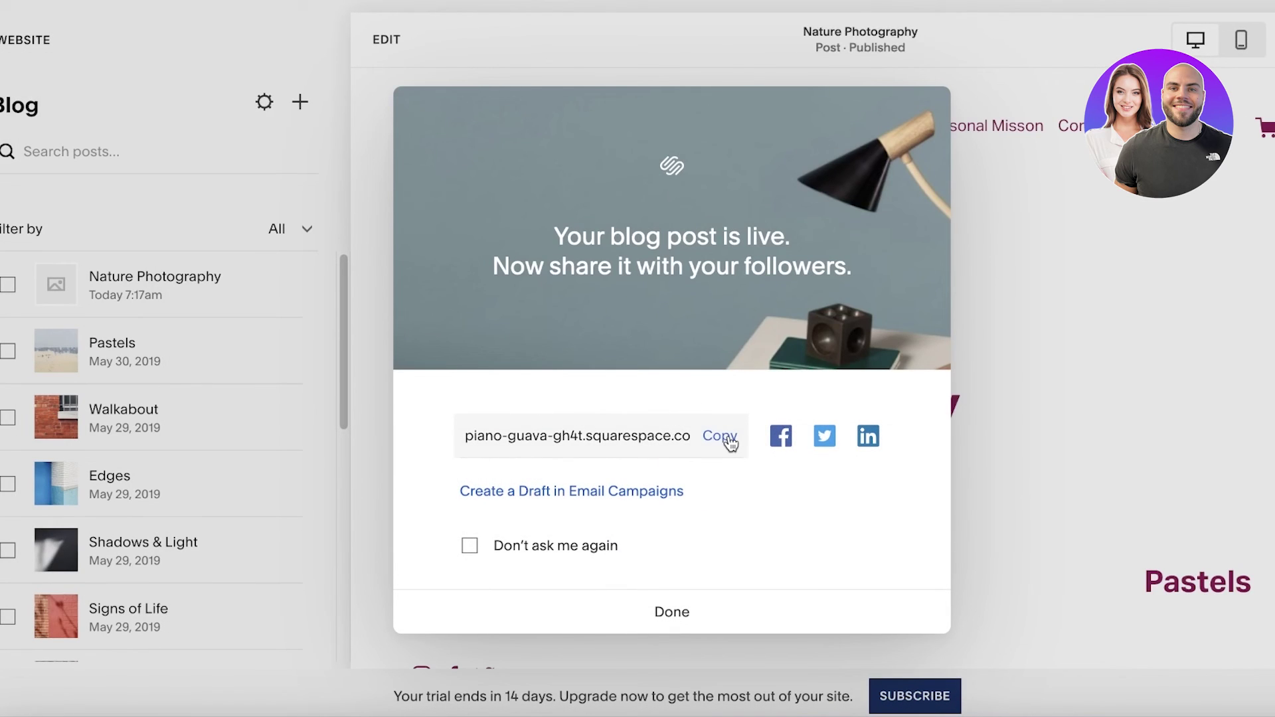
- Copy the published Nature Photography post's link, dismiss the sharing dialog and return to the site's main menu
left_click(729, 438)
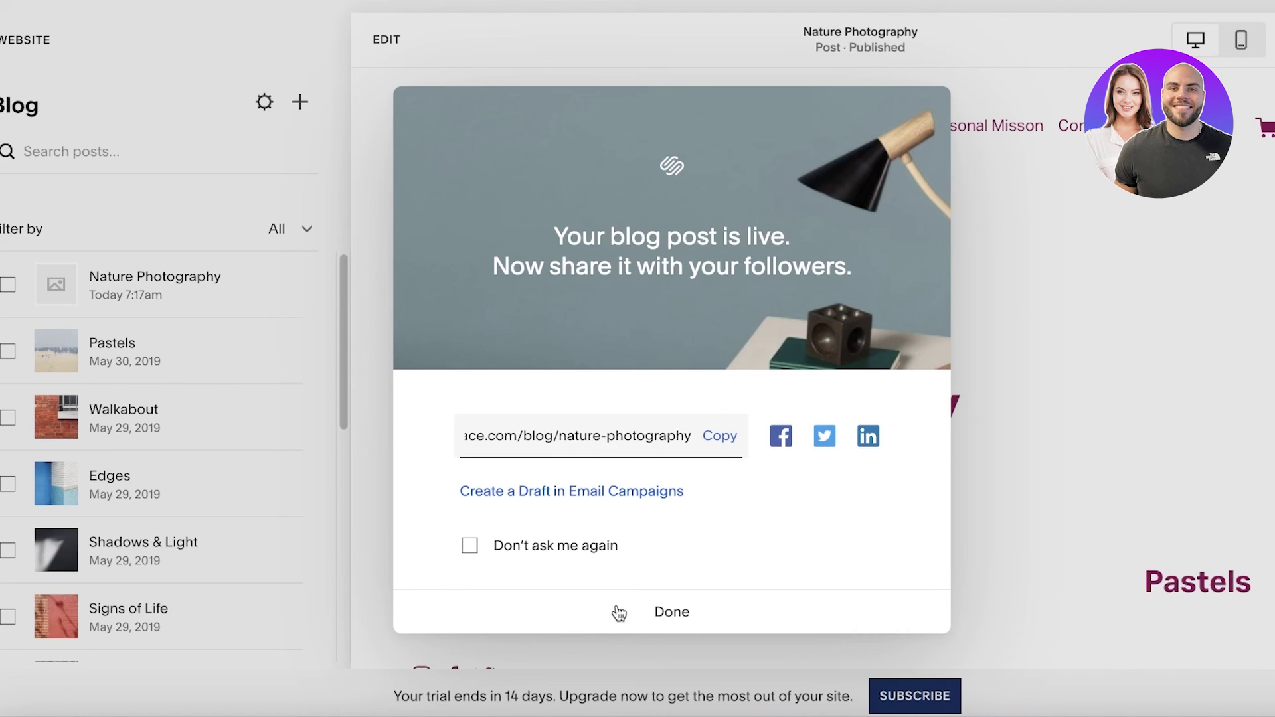
left_click(672, 613)
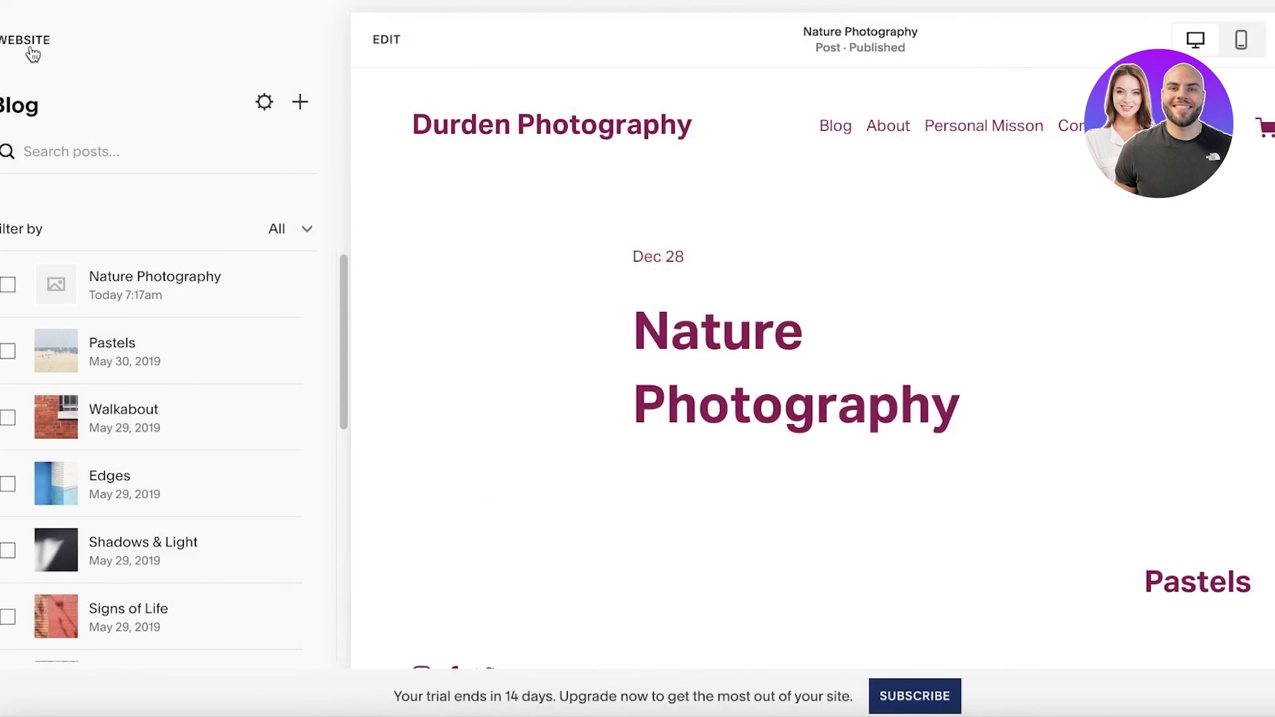
left_click(32, 52)
left_click(5, 44)
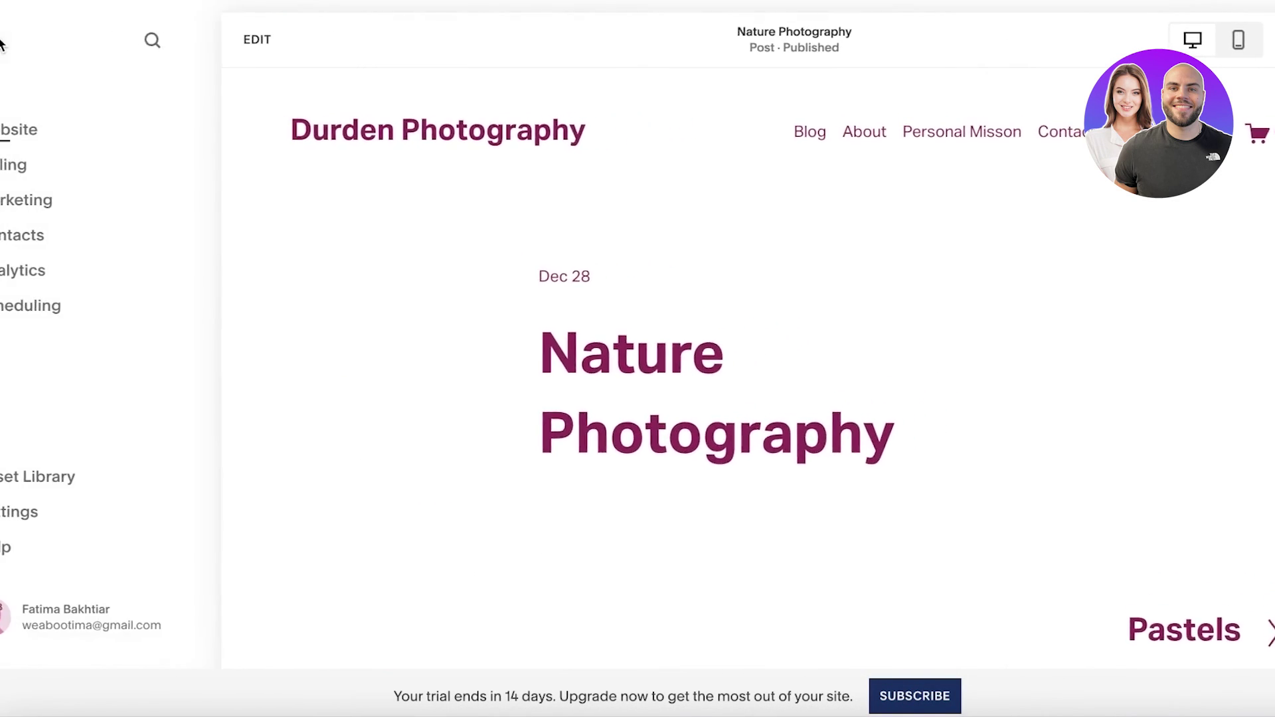